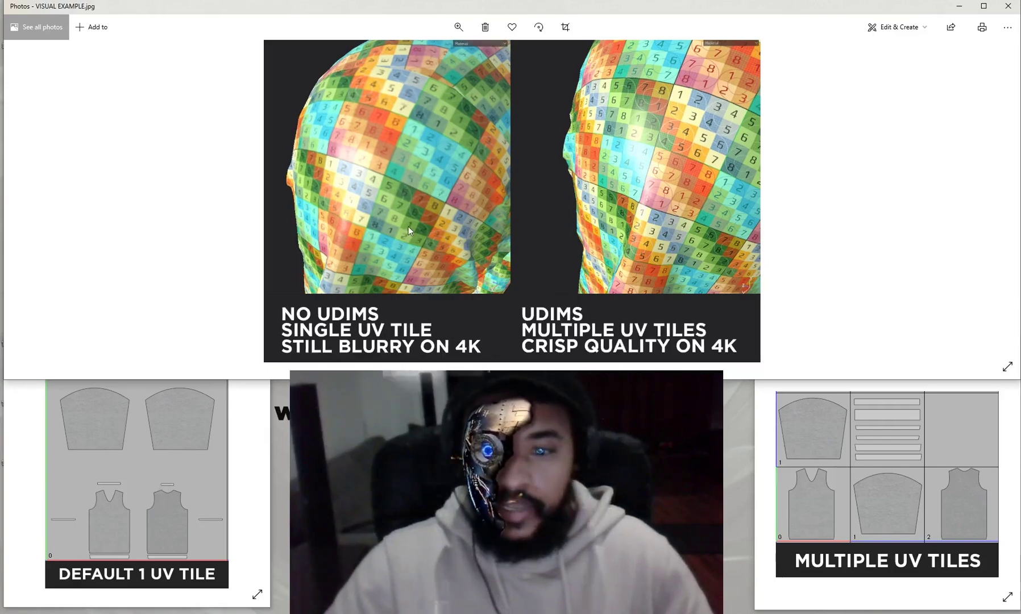
# Step: Examine the single UV tile and UDIM texture samples in VISUAL EXAMPLE.jpg up close, comparing their sharpness
pyautogui.scroll(1, 409, 226)
pyautogui.scroll(1, 408, 226)
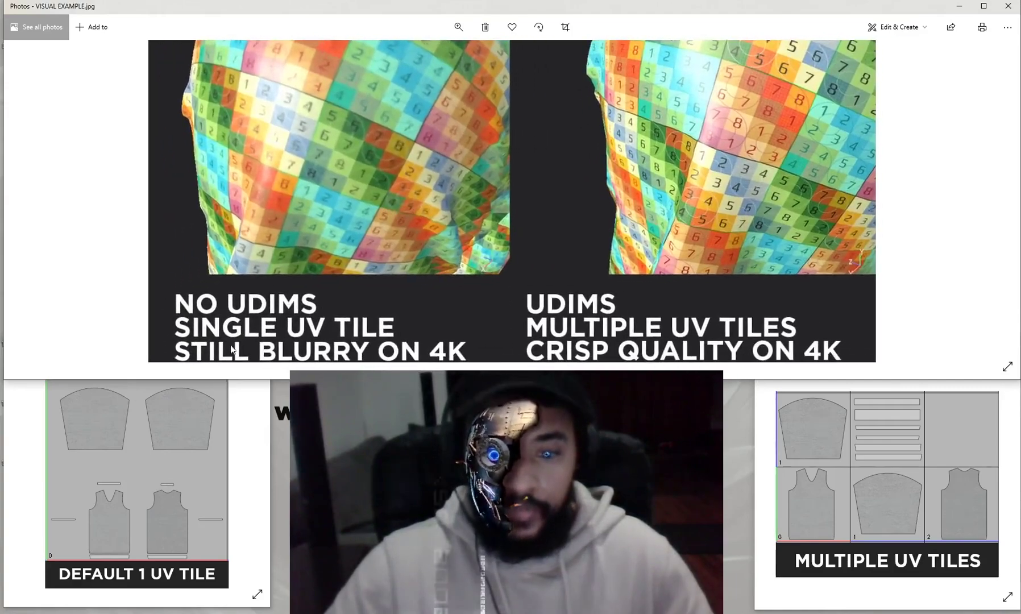
pyautogui.moveTo(384, 180); pyautogui.dragTo(364, 257)
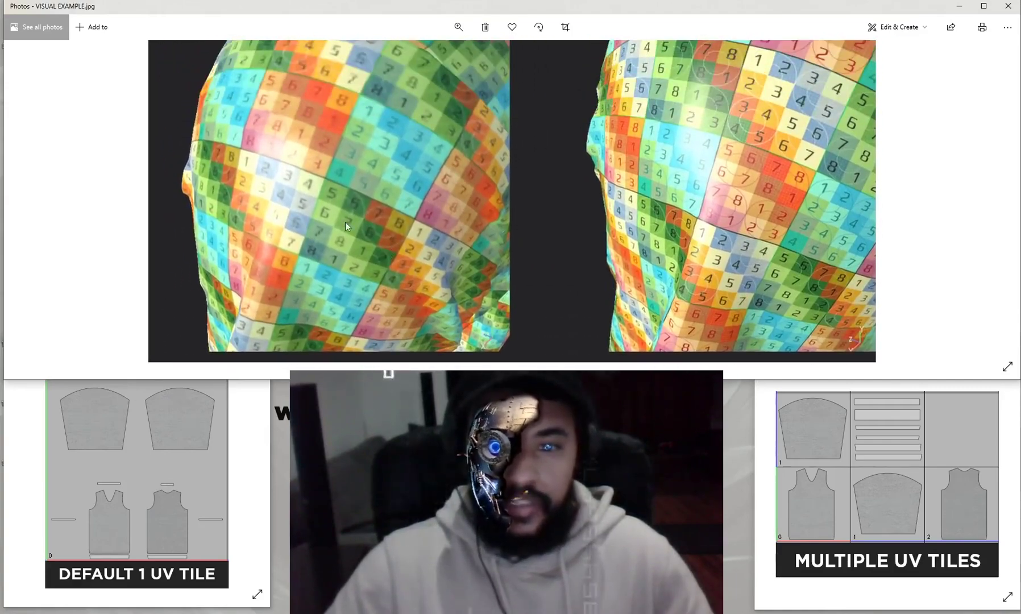
pyautogui.scroll(-2, 379, 213)
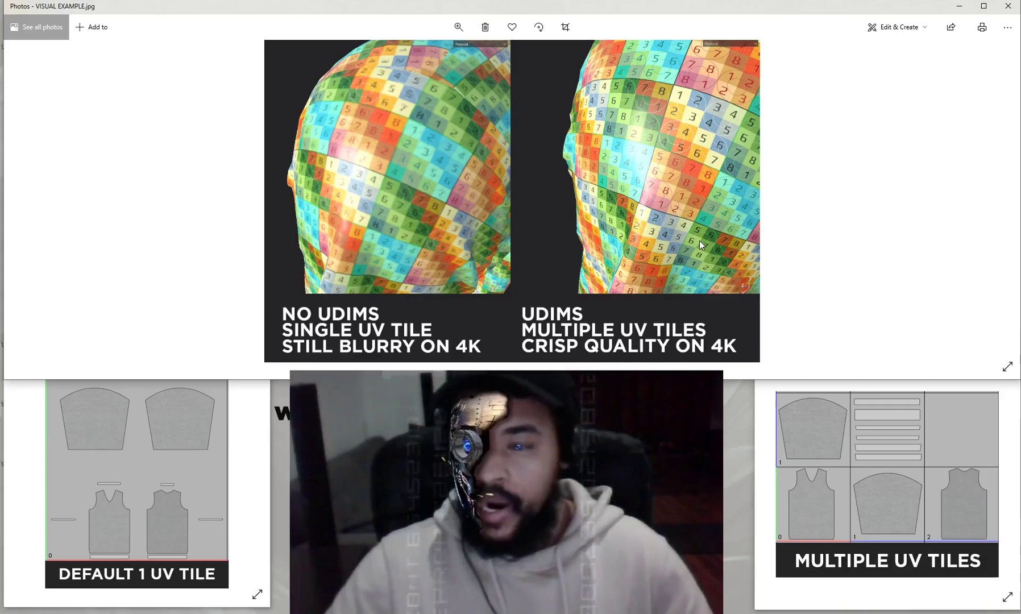
pyautogui.scroll(3, 692, 253)
pyautogui.scroll(-4, 592, 223)
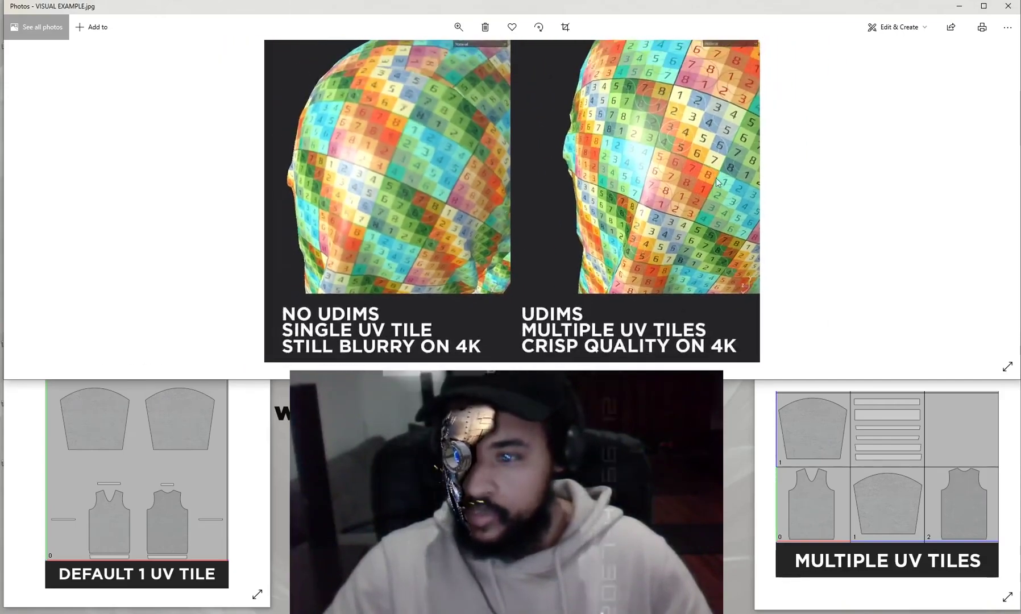
pyautogui.scroll(2, 718, 182)
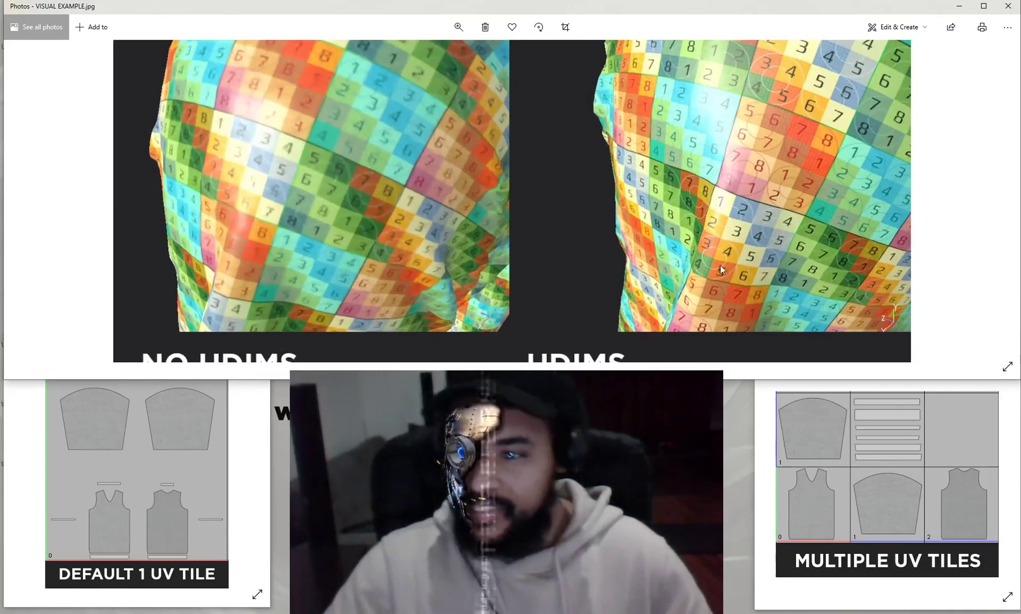
pyautogui.scroll(-2, 725, 269)
pyautogui.scroll(1, 515, 251)
pyautogui.scroll(2, 681, 218)
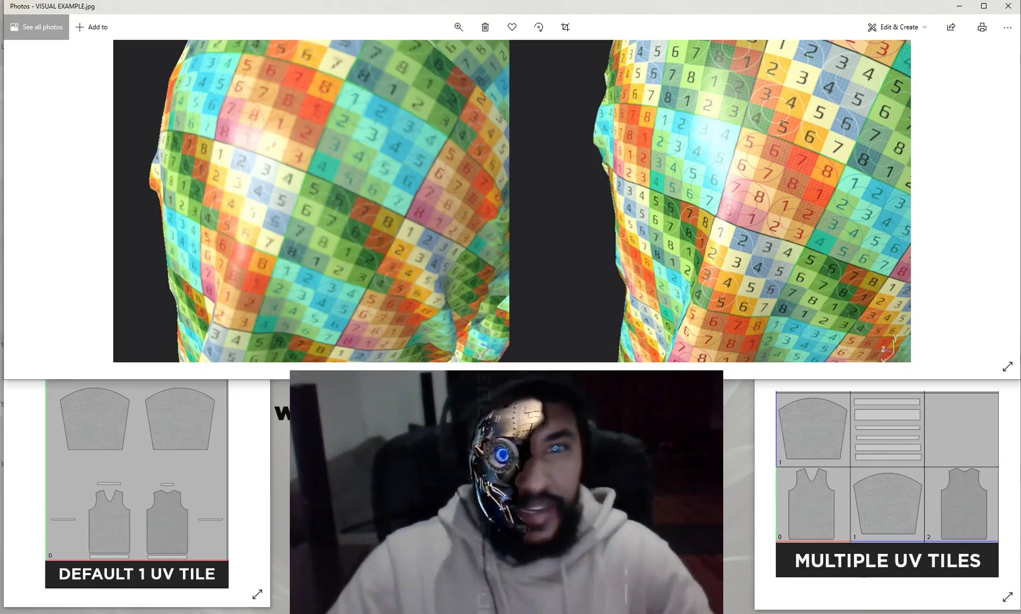
# Step: Switch to Substance Painter and paint white strokes across the T-shirt's shoulder and sleeve seams on Layer 2
pyautogui.hotkey('alt', 'Tab')
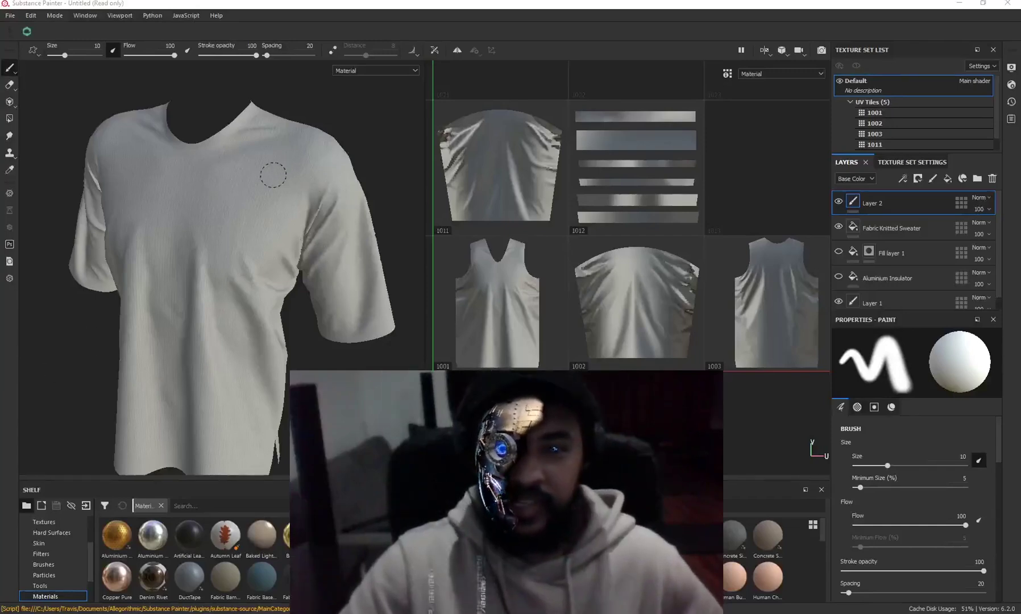
pyautogui.moveTo(273, 165)
pyautogui.mouseDown()
pyautogui.moveTo(361, 188)
pyautogui.moveTo(364, 296)
pyautogui.mouseUp()
pyautogui.moveTo(342, 256)
pyautogui.keyDown('alt'); pyautogui.mouseDown()
pyautogui.moveTo(322, 212)
pyautogui.moveTo(172, 243)
pyautogui.moveTo(265, 181)
pyautogui.mouseUp(); pyautogui.keyUp('alt')
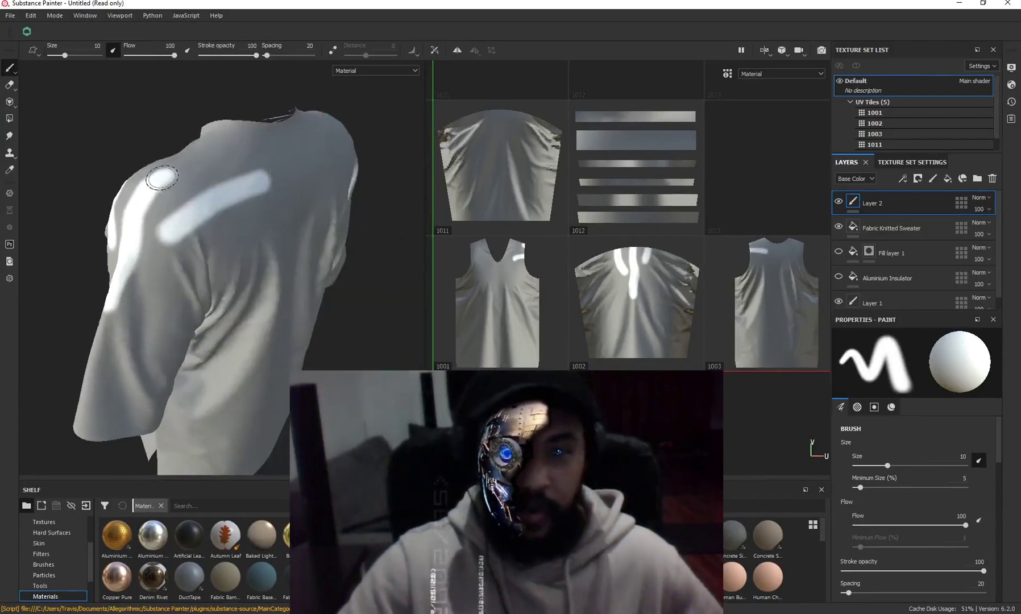
pyautogui.keyDown('alt'); pyautogui.moveTo(162, 179); pyautogui.dragTo(341, 193); pyautogui.keyUp('alt')
pyautogui.keyDown('alt'); pyautogui.moveTo(189, 197); pyautogui.dragTo(337, 188, button='middle'); pyautogui.keyUp('alt')
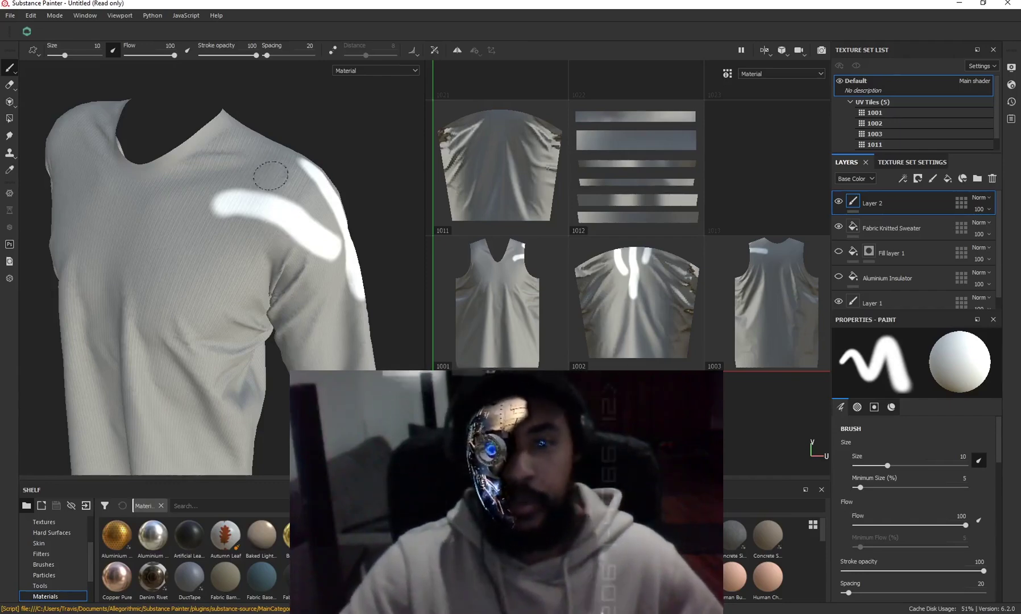
pyautogui.moveTo(270, 175)
pyautogui.mouseDown()
pyautogui.moveTo(222, 172)
pyautogui.moveTo(118, 219)
pyautogui.mouseUp()
pyautogui.moveTo(215, 250)
pyautogui.mouseDown()
pyautogui.moveTo(276, 259)
pyautogui.moveTo(333, 339)
pyautogui.moveTo(100, 296)
pyautogui.moveTo(198, 305)
pyautogui.mouseUp()
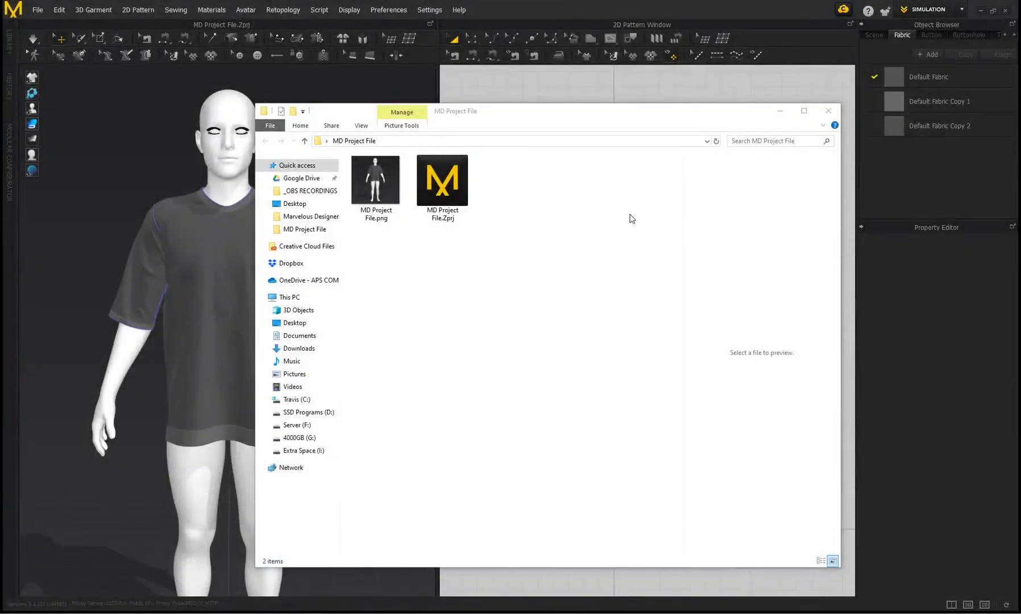
# Step: Select both files in the MD Project File folder, and switch to Marvelous Designer
pyautogui.moveTo(490, 258); pyautogui.dragTo(344, 183)
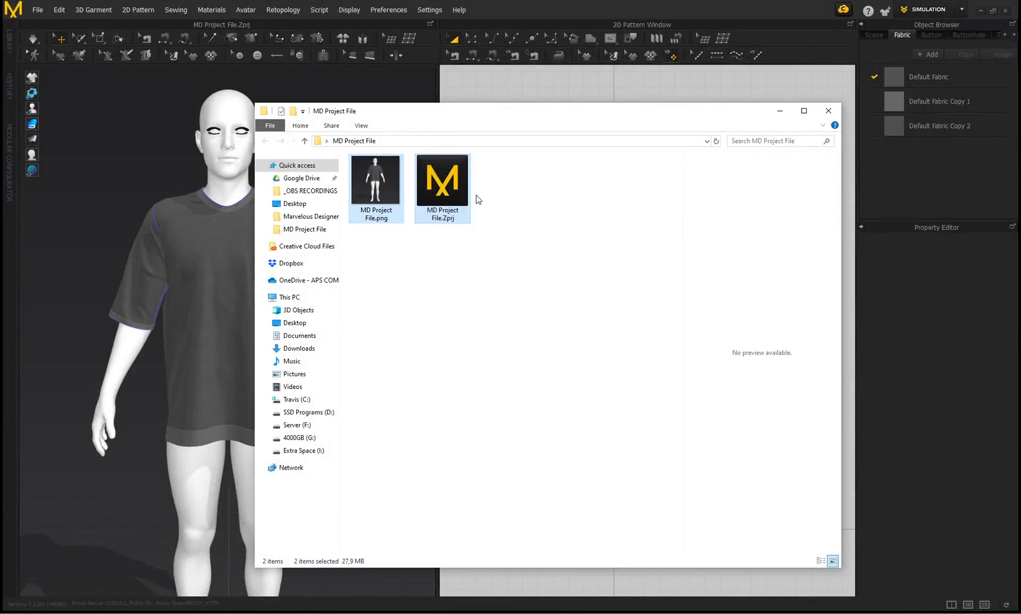
pyautogui.click(506, 17)
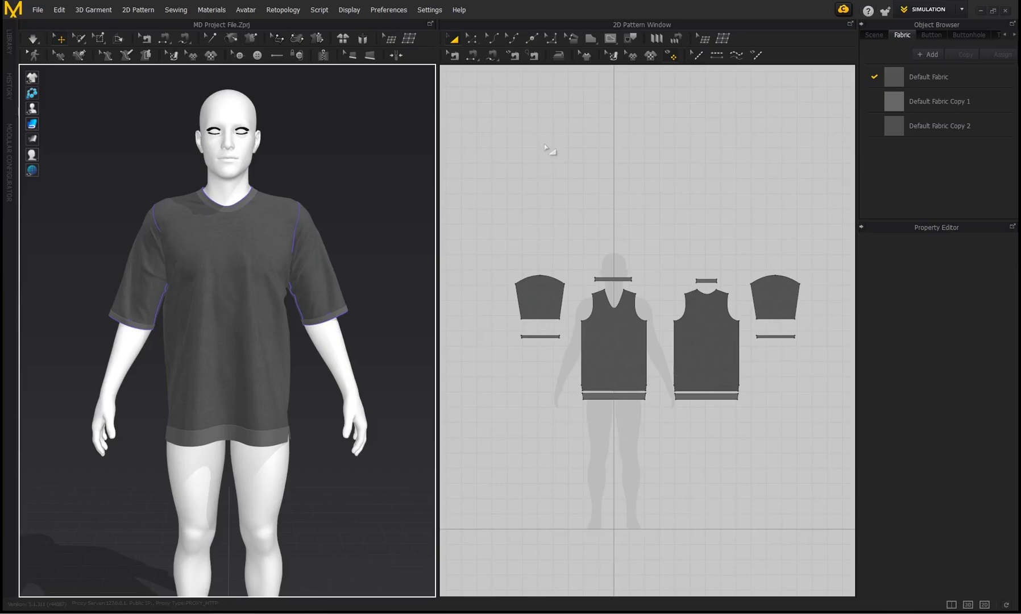
pyautogui.click(961, 9)
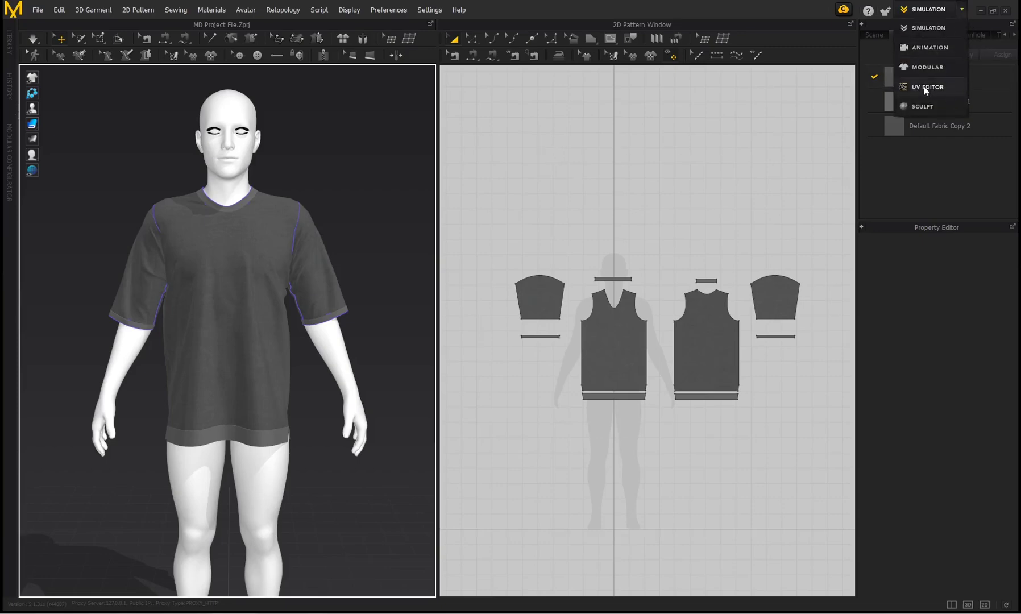
pyautogui.click(39, 10)
pyautogui.click(631, 227)
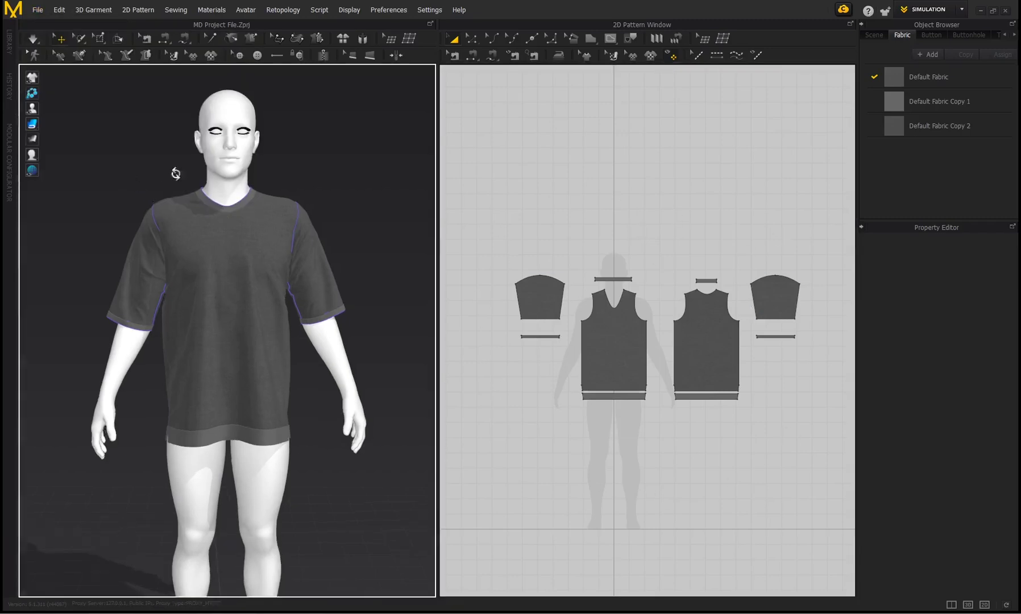
pyautogui.moveTo(174, 172); pyautogui.dragTo(143, 174, button='right')
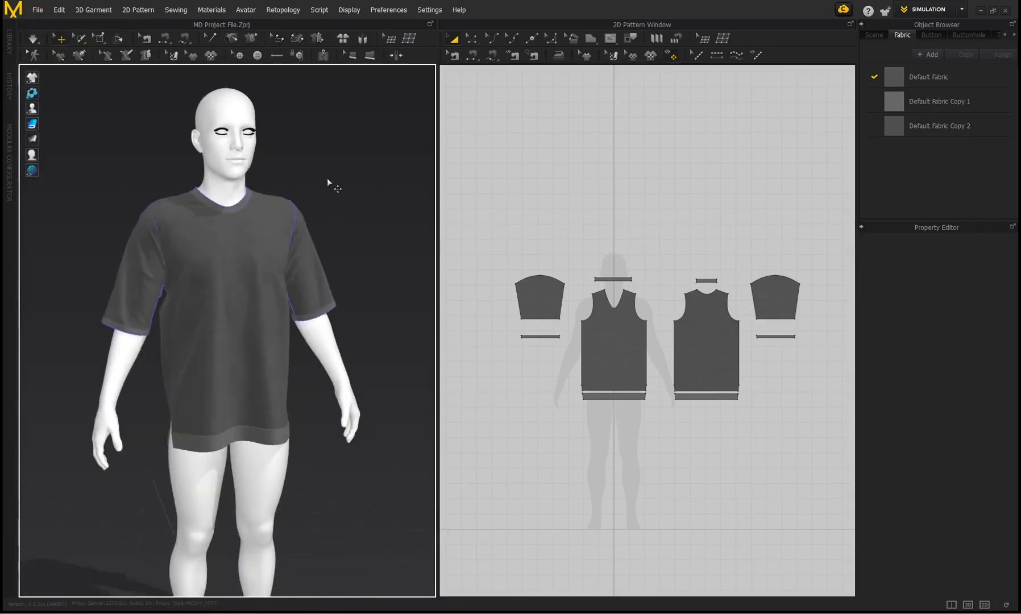
pyautogui.moveTo(330, 182); pyautogui.dragTo(295, 168, button='right')
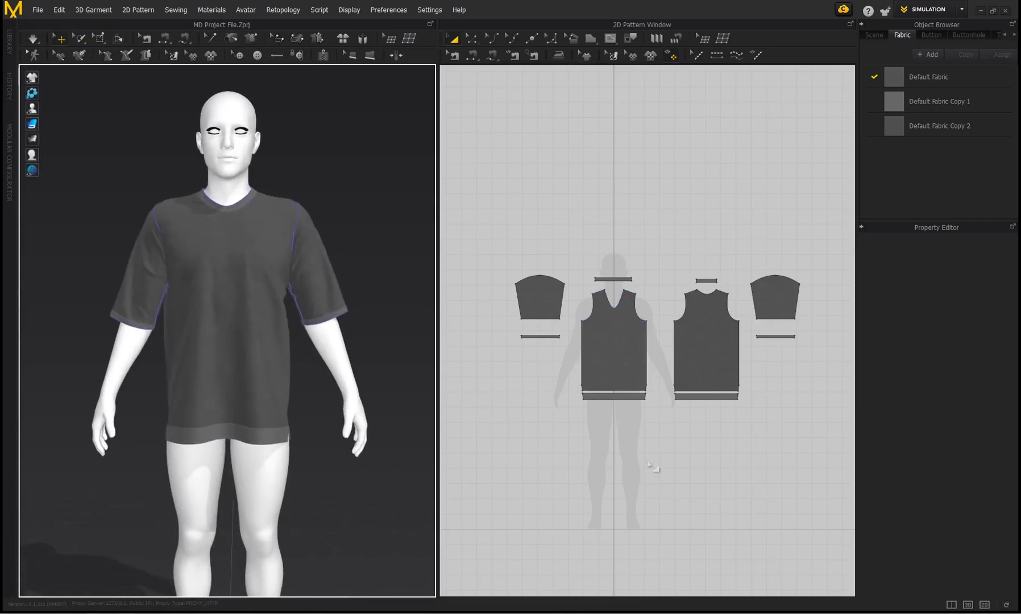
pyautogui.moveTo(158, 169)
pyautogui.mouseDown(button='right')
pyautogui.moveTo(295, 180)
pyautogui.moveTo(150, 171)
pyautogui.mouseUp(button='right')
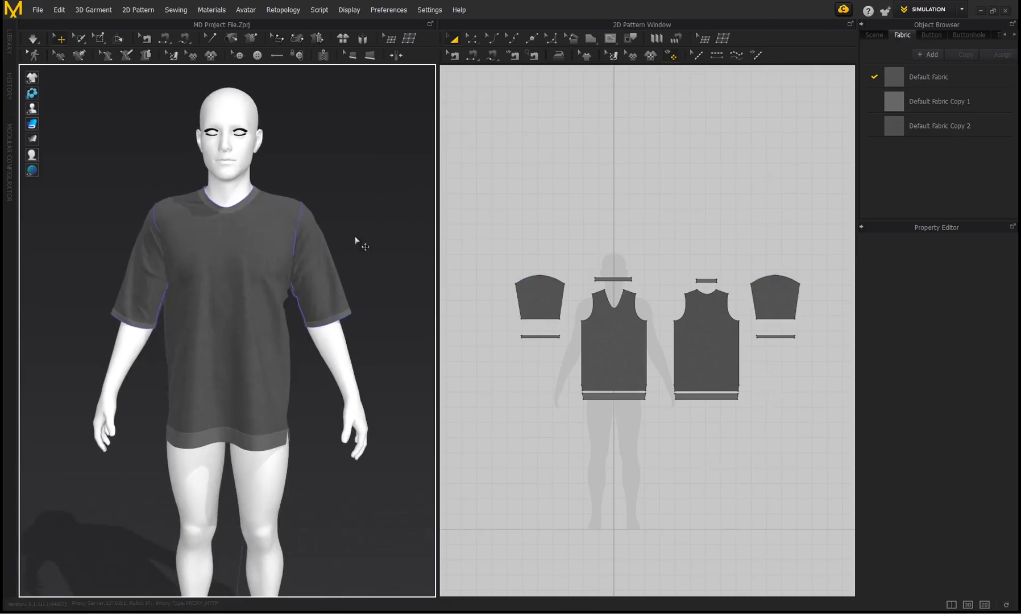
pyautogui.moveTo(321, 196)
pyautogui.mouseDown(button='right')
pyautogui.moveTo(351, 188)
pyautogui.moveTo(328, 198)
pyautogui.mouseUp(button='right')
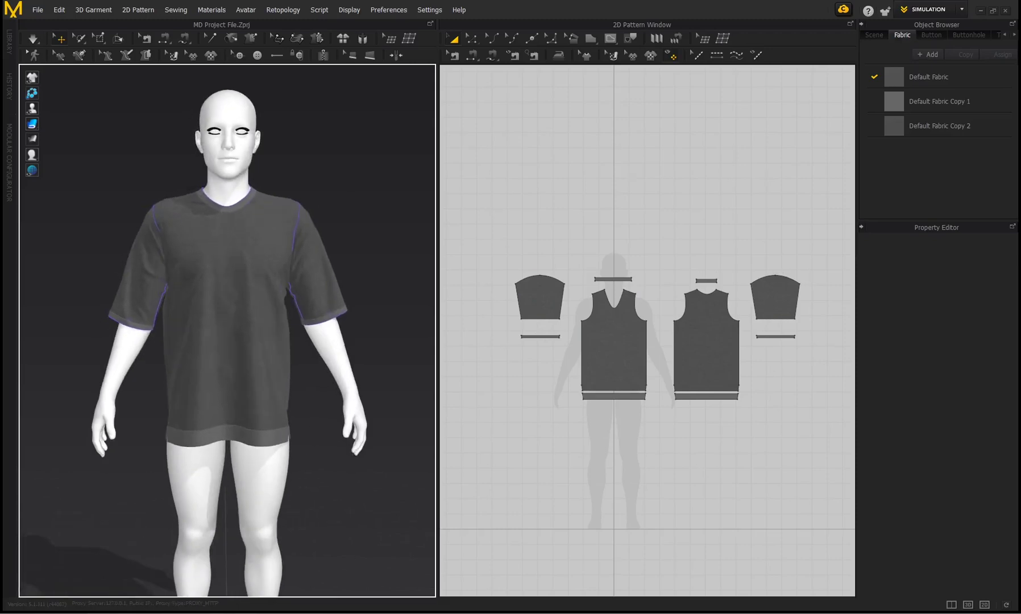
pyautogui.scroll(2, 293, 231)
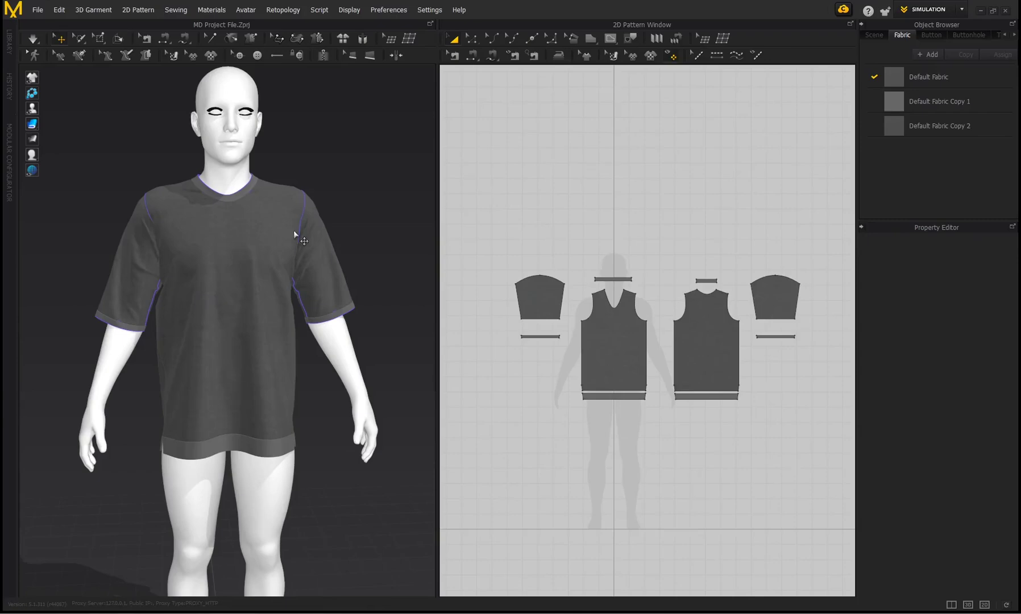
# Step: Select all 2D pattern pieces to inspect them on the garment's front and back, and clear the selection
pyautogui.moveTo(799, 413); pyautogui.dragTo(464, 214)
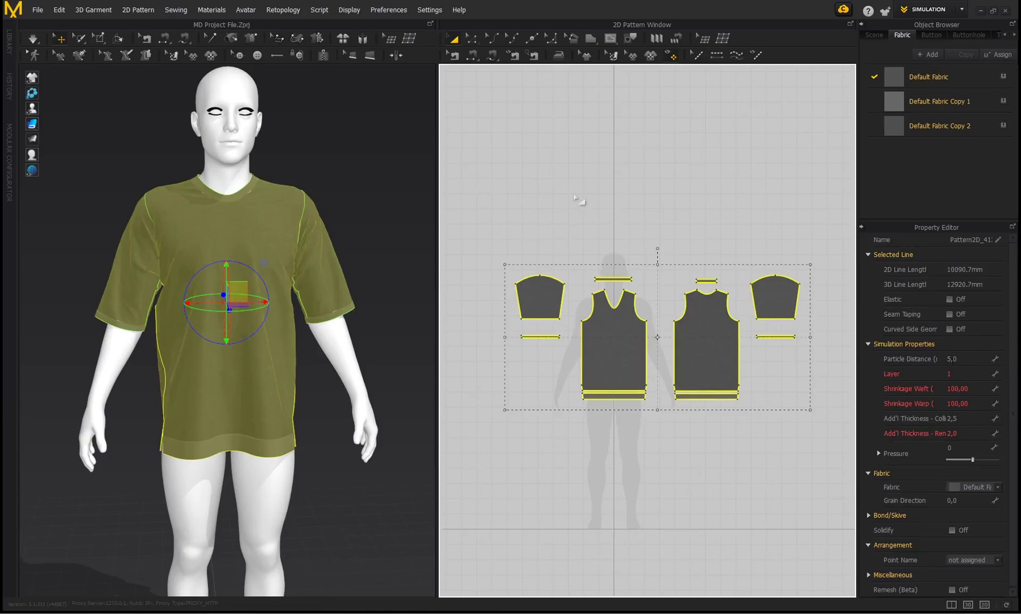
pyautogui.click(580, 201)
pyautogui.moveTo(130, 173); pyautogui.dragTo(266, 255, button='right')
pyautogui.moveTo(500, 224); pyautogui.dragTo(841, 442)
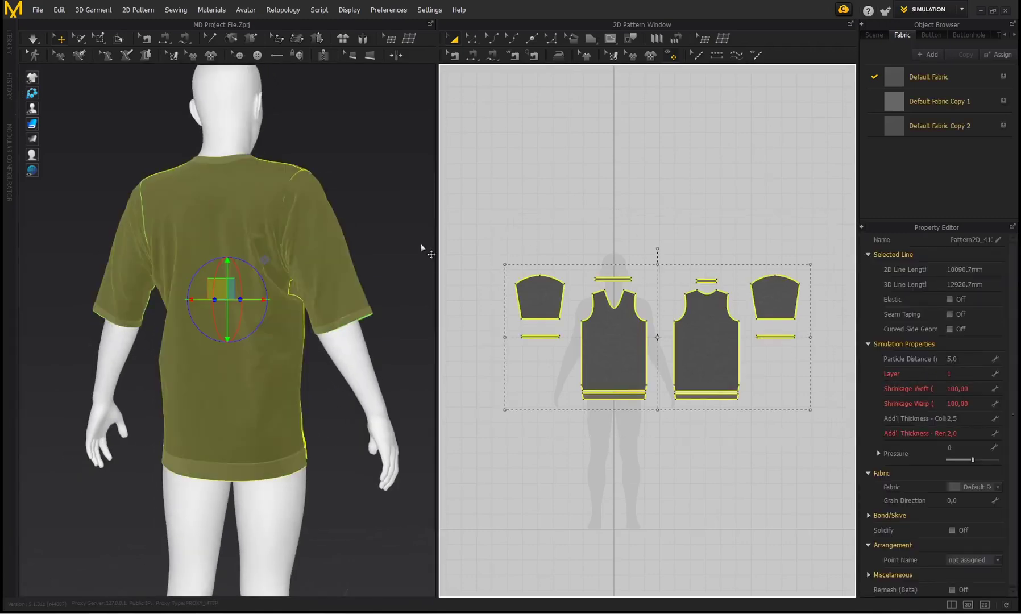
pyautogui.click(399, 191)
pyautogui.moveTo(400, 190); pyautogui.dragTo(159, 192, button='right')
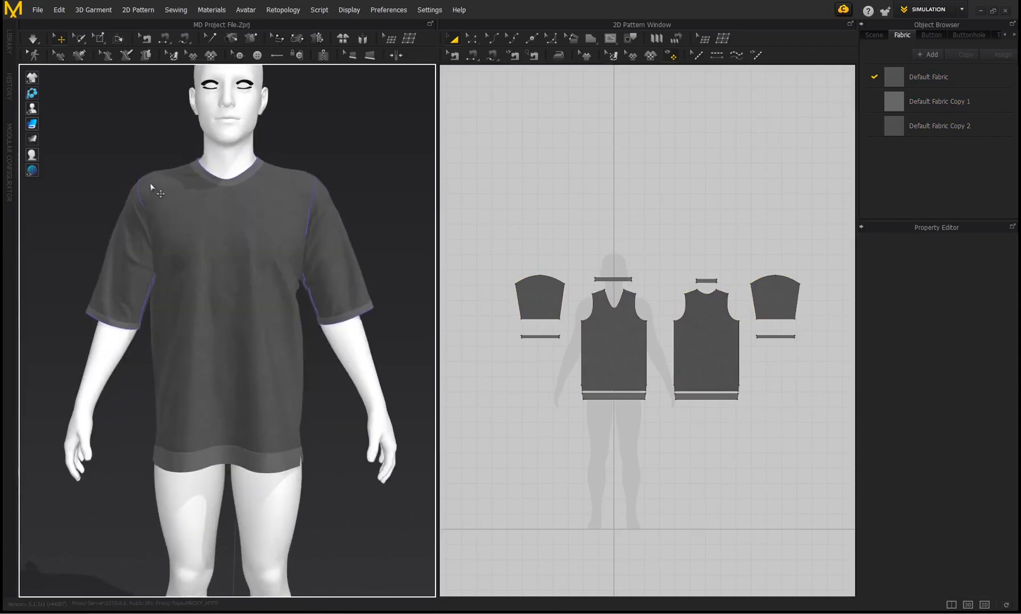
# Step: Apply Quadrangulate to the 3D garment's mesh
pyautogui.click(60, 10)
pyautogui.moveTo(96, 132)
pyautogui.moveTo(207, 135)
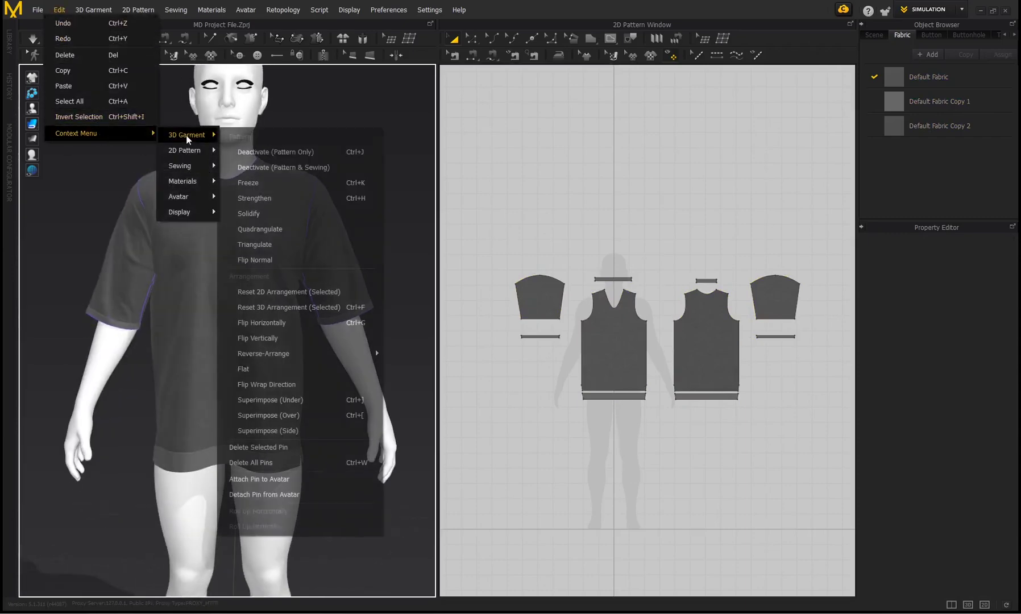
pyautogui.click(263, 229)
# Step: Display the garment as a mesh to inspect its topology, and restore the textured surface display
pyautogui.moveTo(32, 124)
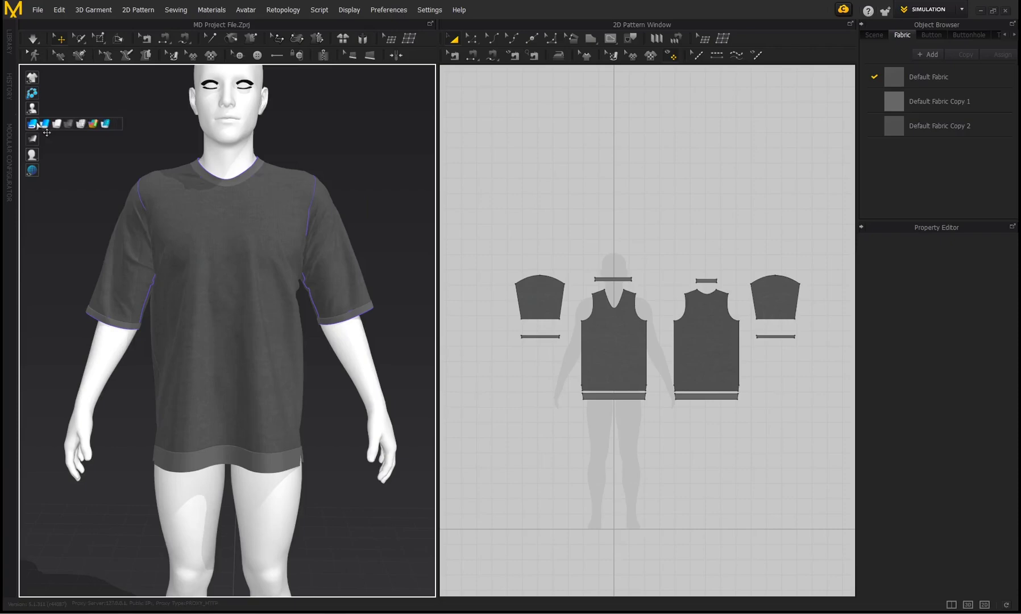
pyautogui.click(92, 123)
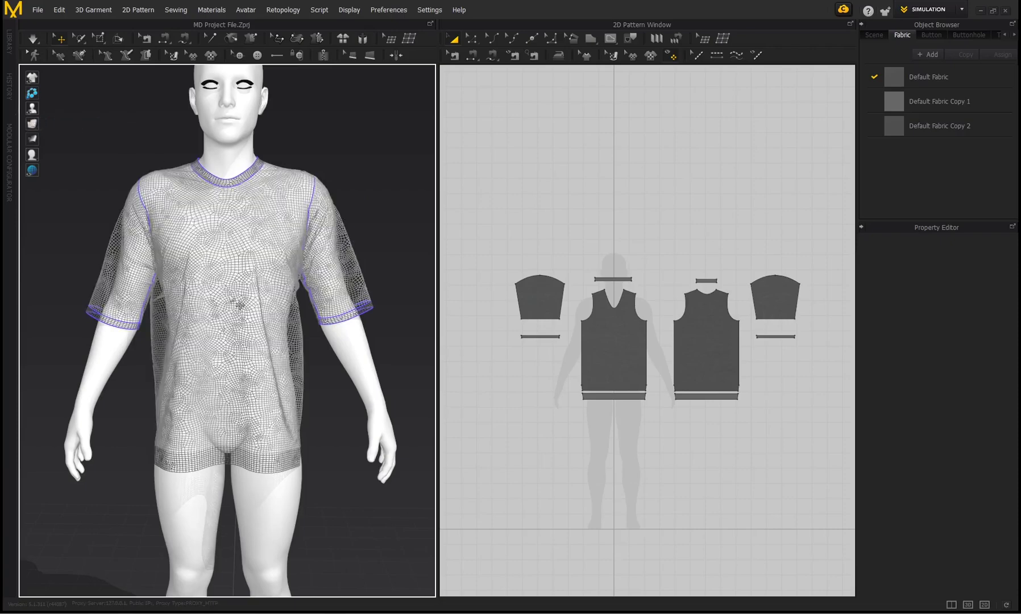
pyautogui.moveTo(31, 125)
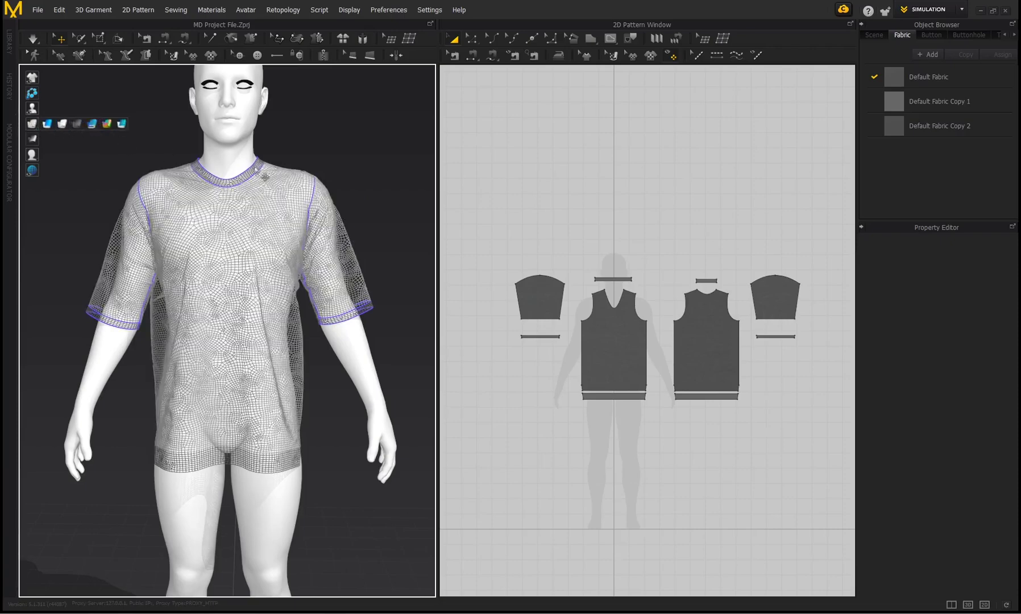
pyautogui.click(91, 123)
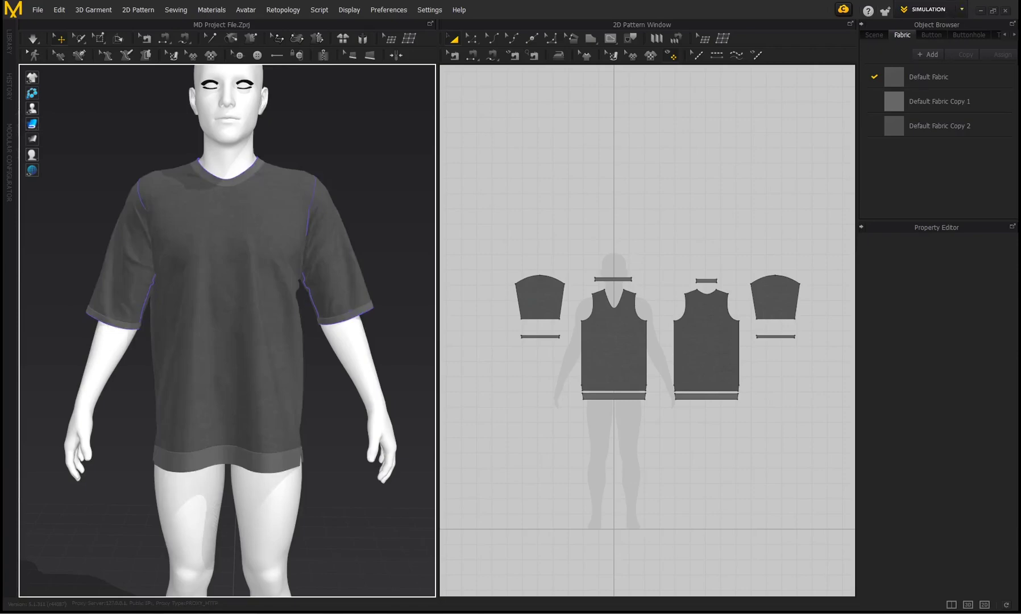
# Step: Switch from the Simulation workspace to the UV Editor workspace
pyautogui.scroll(-1, 611, 283)
pyautogui.moveTo(611, 282); pyautogui.dragTo(548, 244, button='middle')
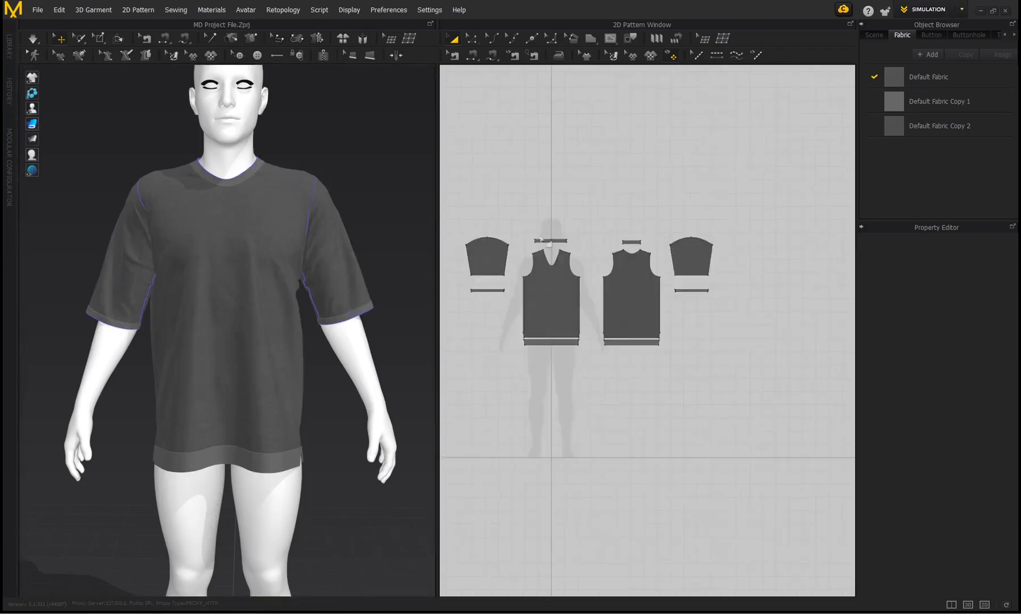
pyautogui.click(961, 10)
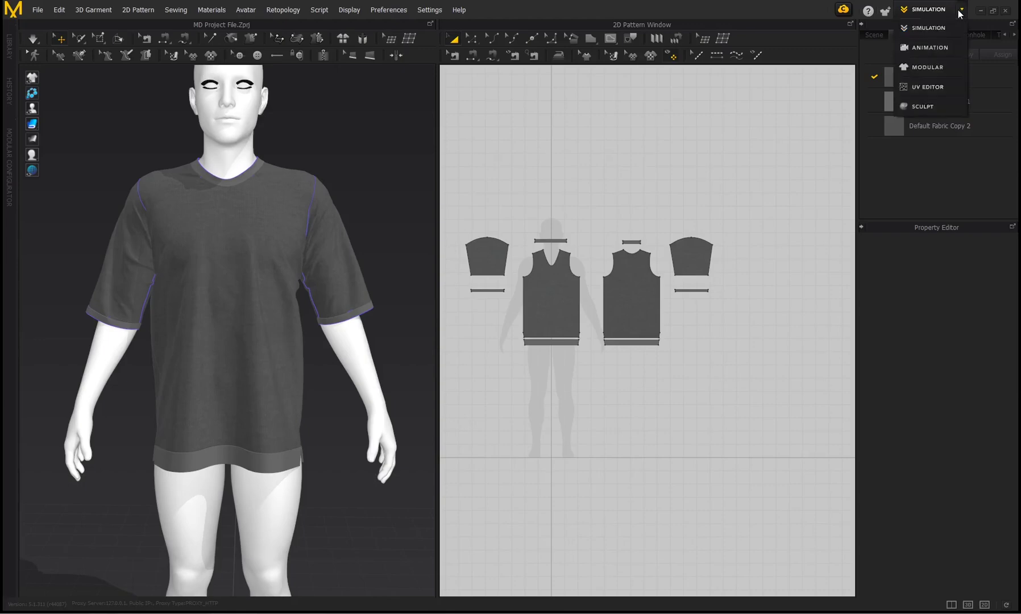
pyautogui.click(925, 87)
# Step: Set the garment's UVs from the 2D pattern alignment so the overlapping pieces are spread out
pyautogui.scroll(2, 620, 422)
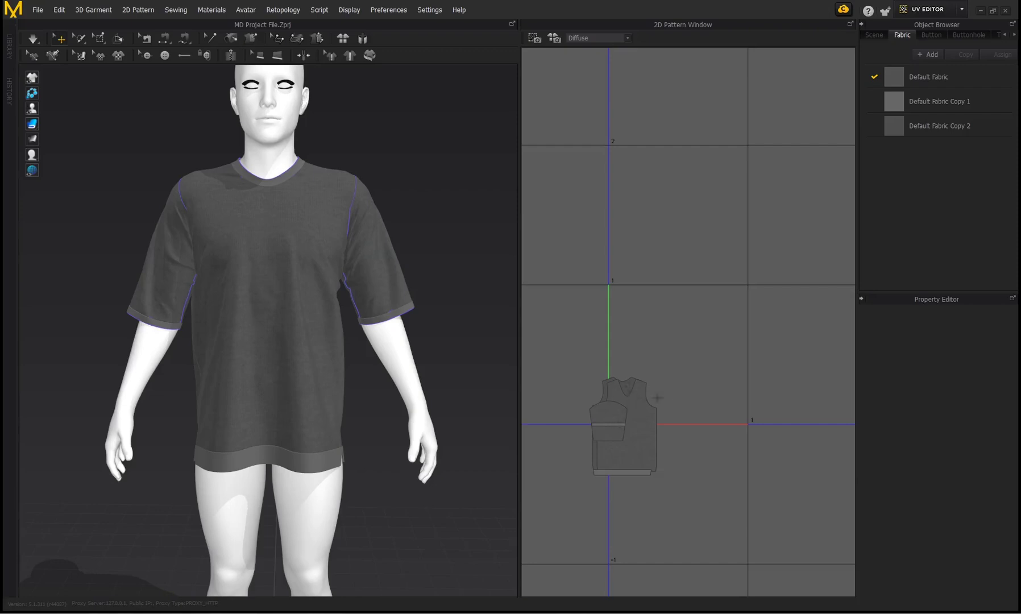
pyautogui.scroll(2, 727, 360)
pyautogui.rightClick(723, 361)
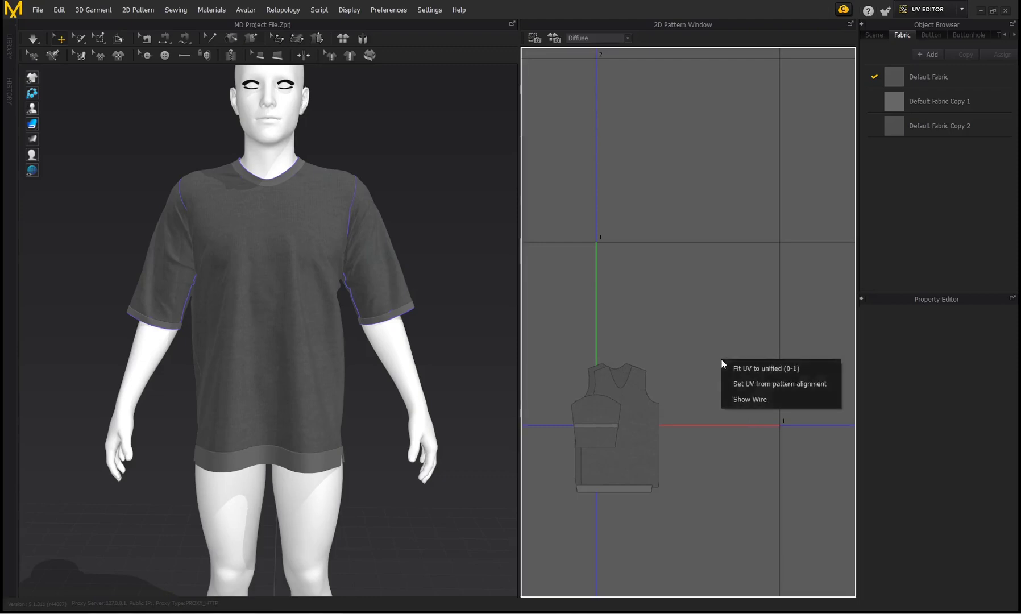
pyautogui.click(760, 384)
pyautogui.scroll(-3, 671, 305)
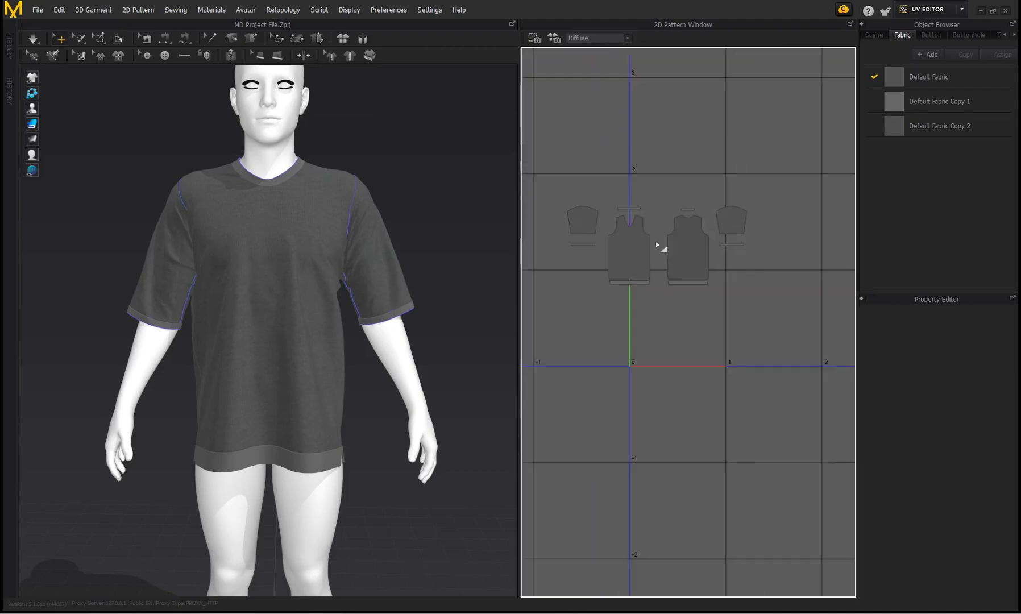
# Step: Compare the UV layout with the 2D pattern arrangement in the Simulation workspace, and return to the UV Editor workspace
pyautogui.click(961, 10)
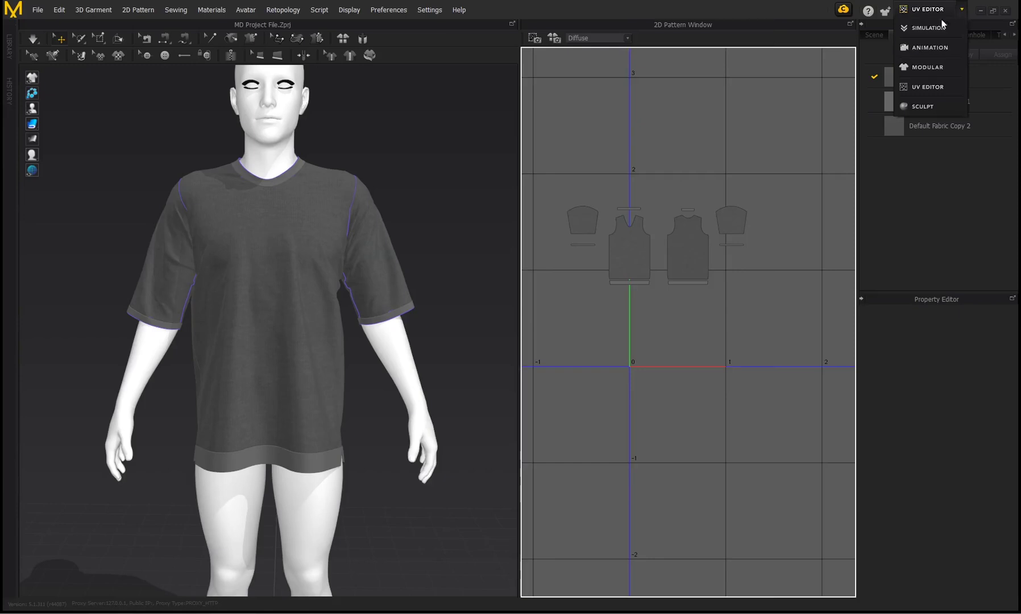
pyautogui.click(927, 26)
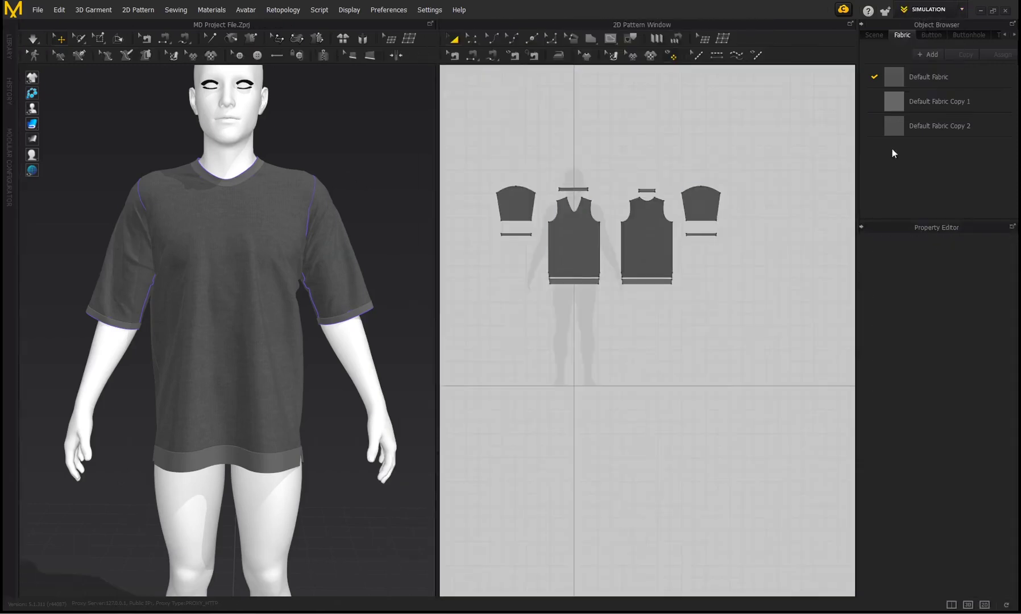
pyautogui.click(960, 10)
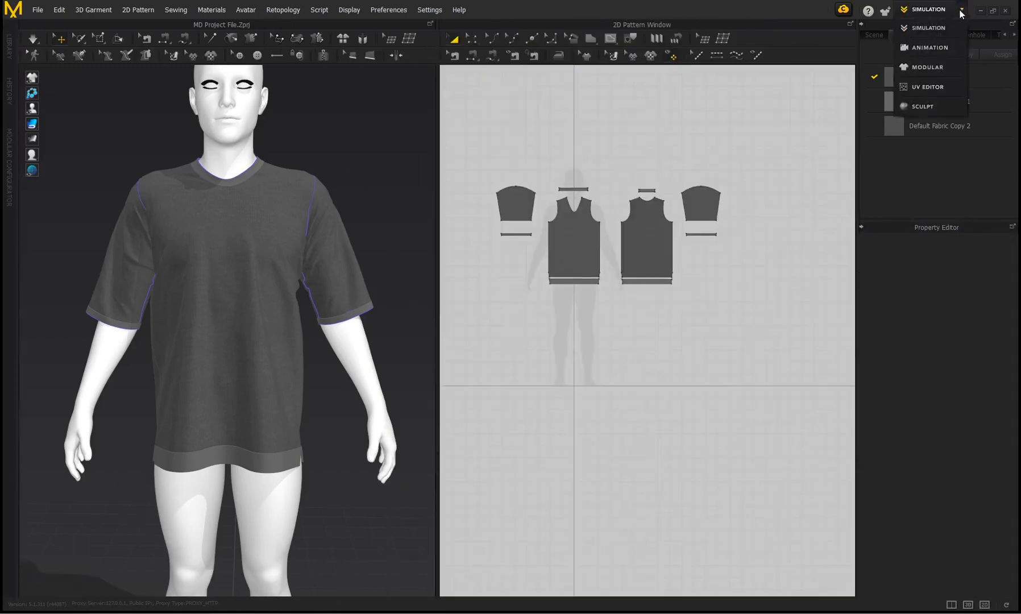
pyautogui.click(927, 85)
# Step: Fit all UV pieces into the unified 0-1 tile, using the absolute length (mm) tile padding option
pyautogui.rightClick(764, 291)
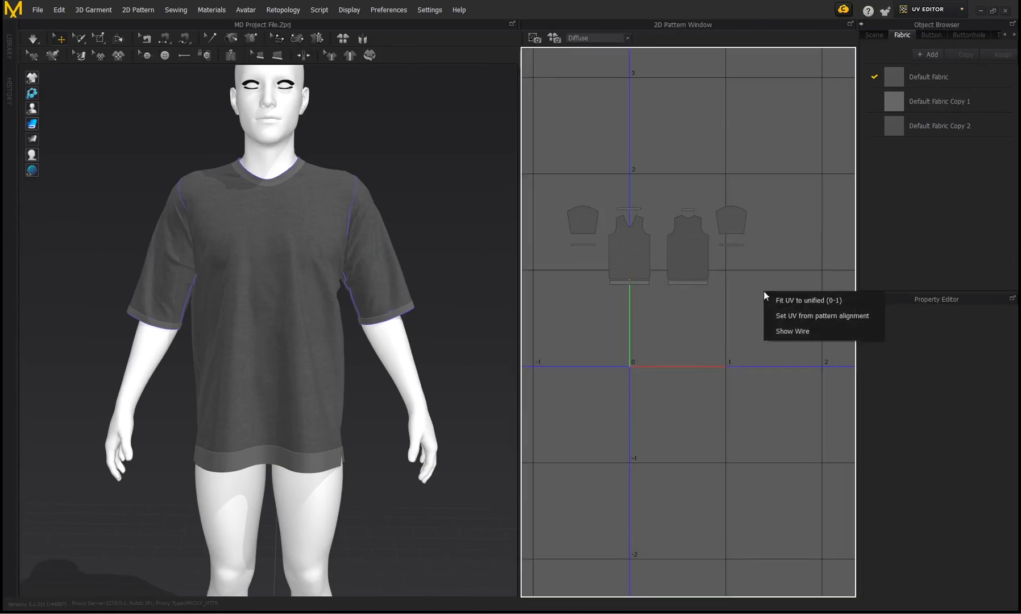
pyautogui.click(788, 302)
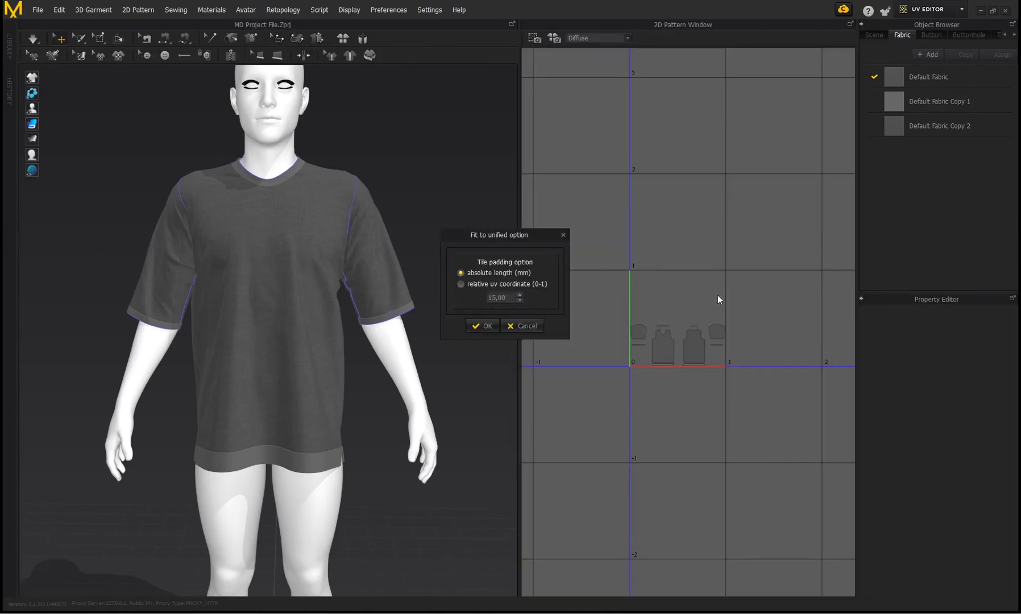
pyautogui.click(482, 326)
pyautogui.scroll(2, 652, 367)
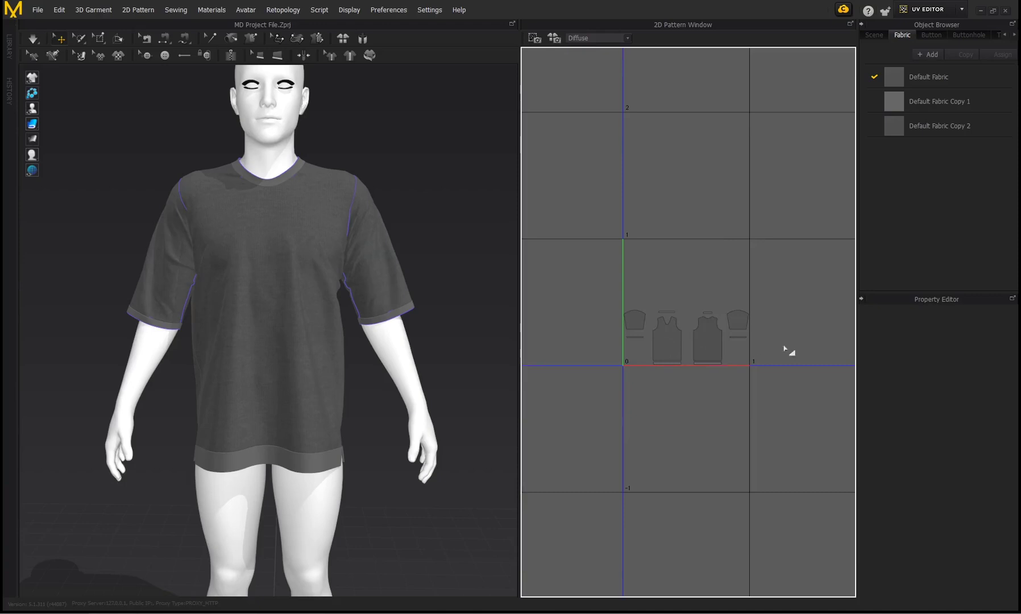
# Step: Examine the shirt's fabric up close and check which sleeve of the 3D garment the first sleeve UV piece belongs to
pyautogui.scroll(1, 727, 336)
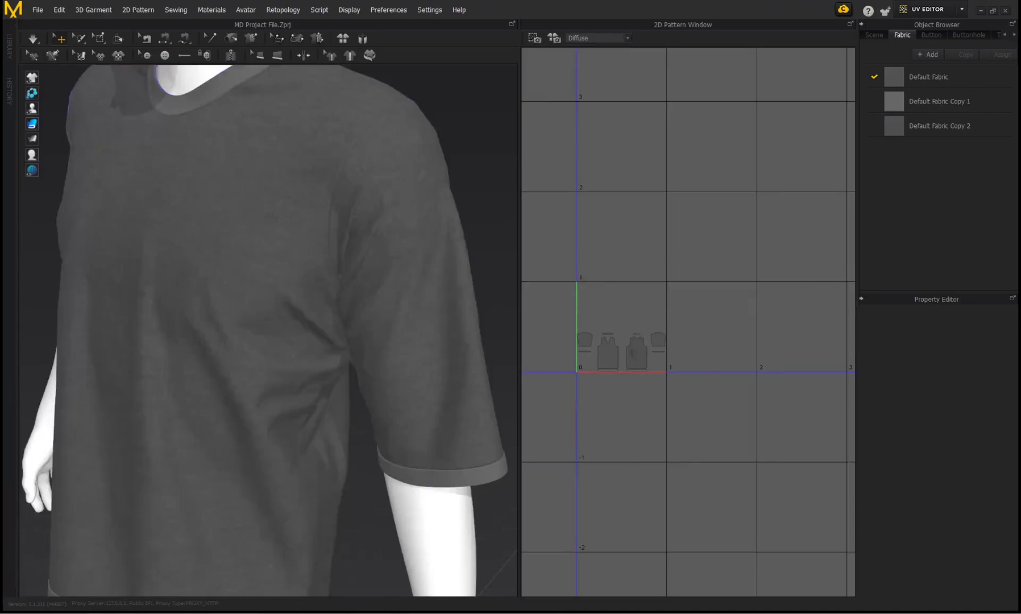
pyautogui.scroll(2, 337, 272)
pyautogui.scroll(3, 587, 332)
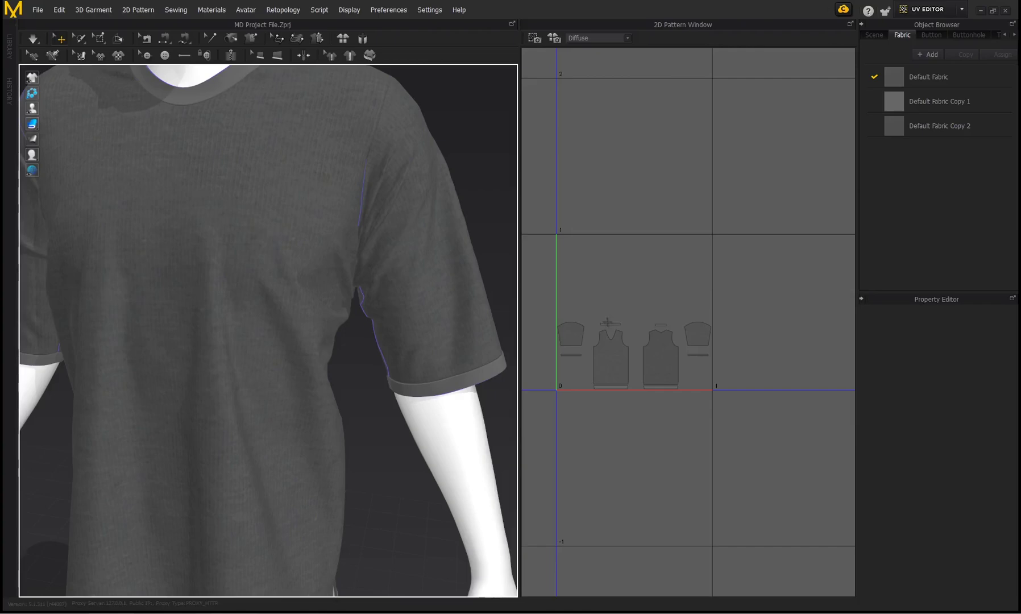
pyautogui.click(571, 336)
pyautogui.scroll(1, 579, 341)
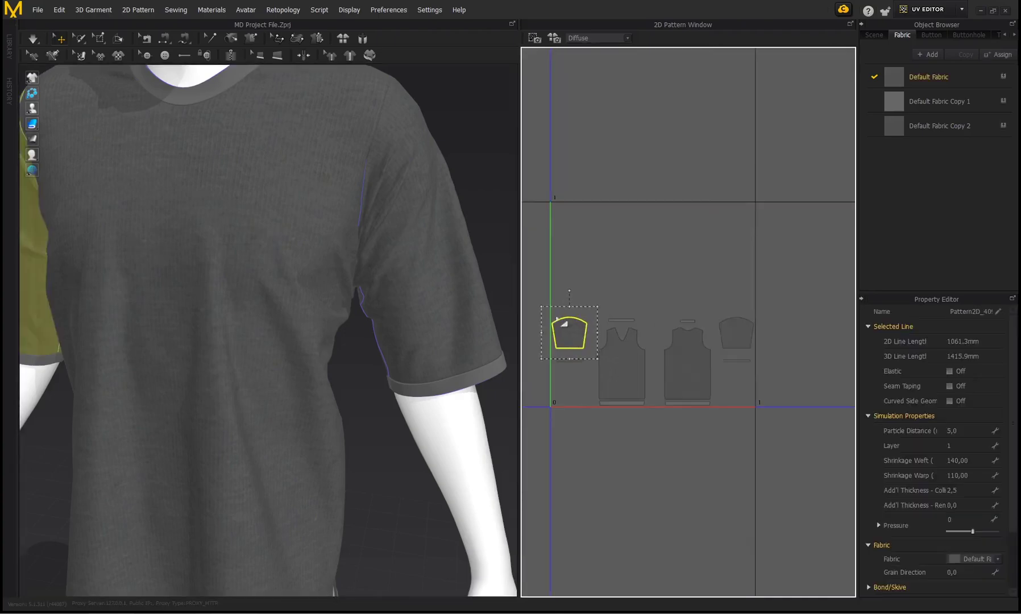
pyautogui.moveTo(210, 256); pyautogui.dragTo(282, 270, button='right')
pyautogui.moveTo(282, 270); pyautogui.dragTo(328, 277, button='middle')
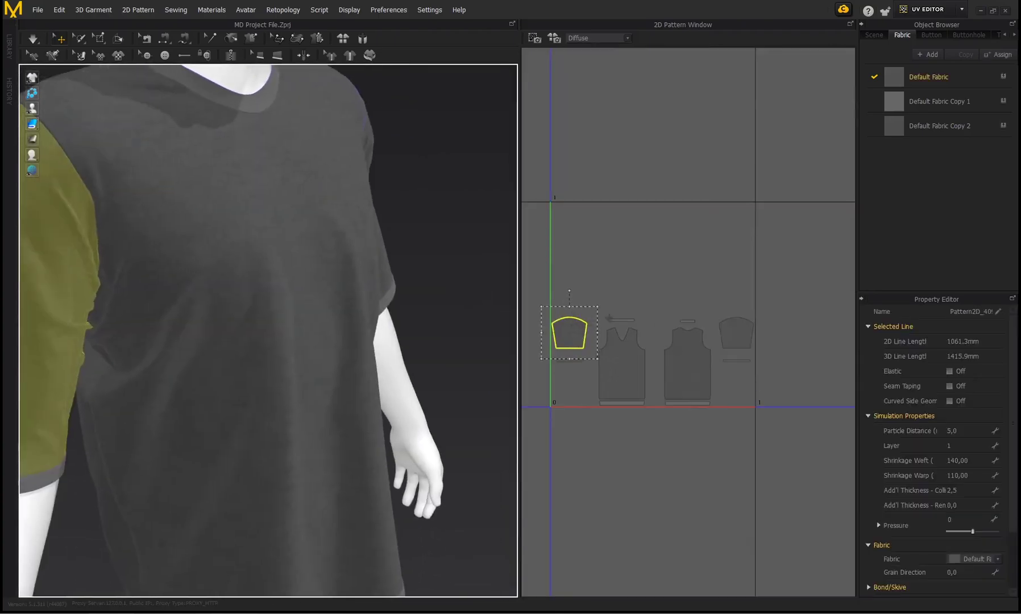
pyautogui.moveTo(234, 300); pyautogui.dragTo(322, 276, button='right')
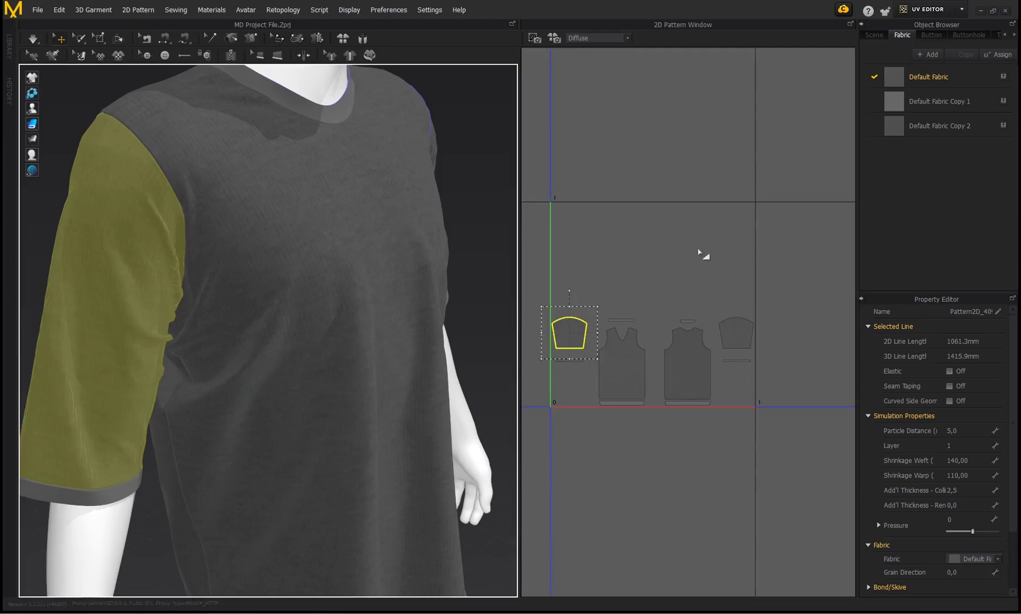
pyautogui.scroll(-2, 703, 254)
pyautogui.moveTo(684, 258); pyautogui.dragTo(658, 248, button='right')
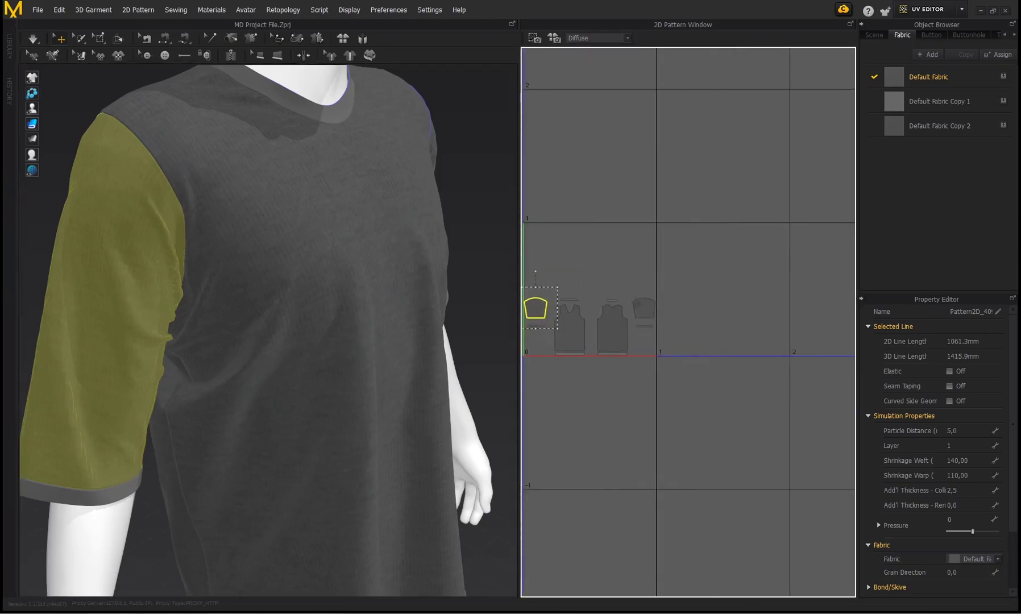
# Step: Select both sleeve UV pieces together and scale them up beyond their size in the 0-1 tile
pyautogui.click(643, 308)
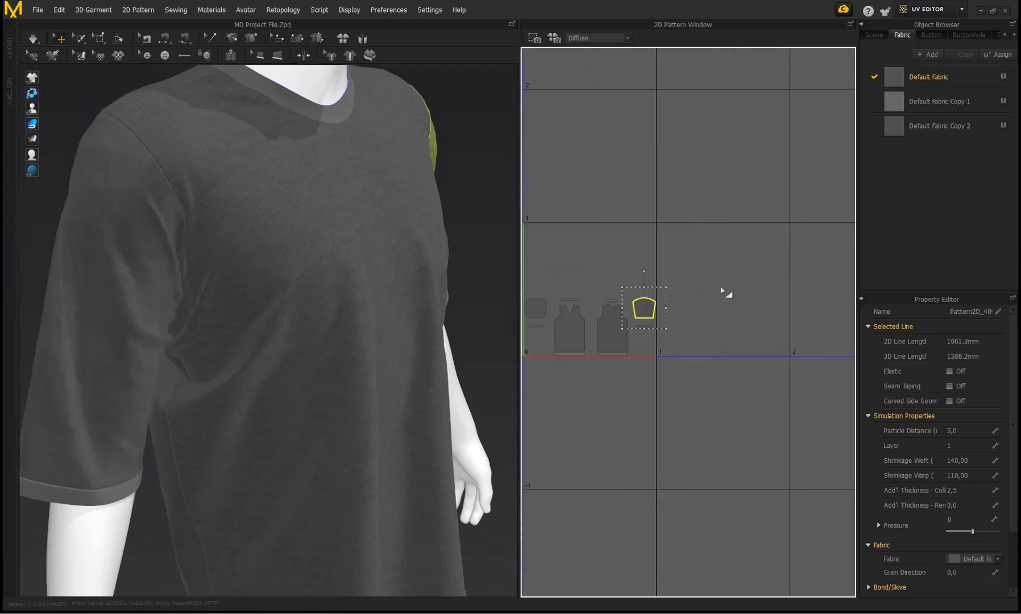
pyautogui.moveTo(435, 255); pyautogui.dragTo(411, 260, button='middle')
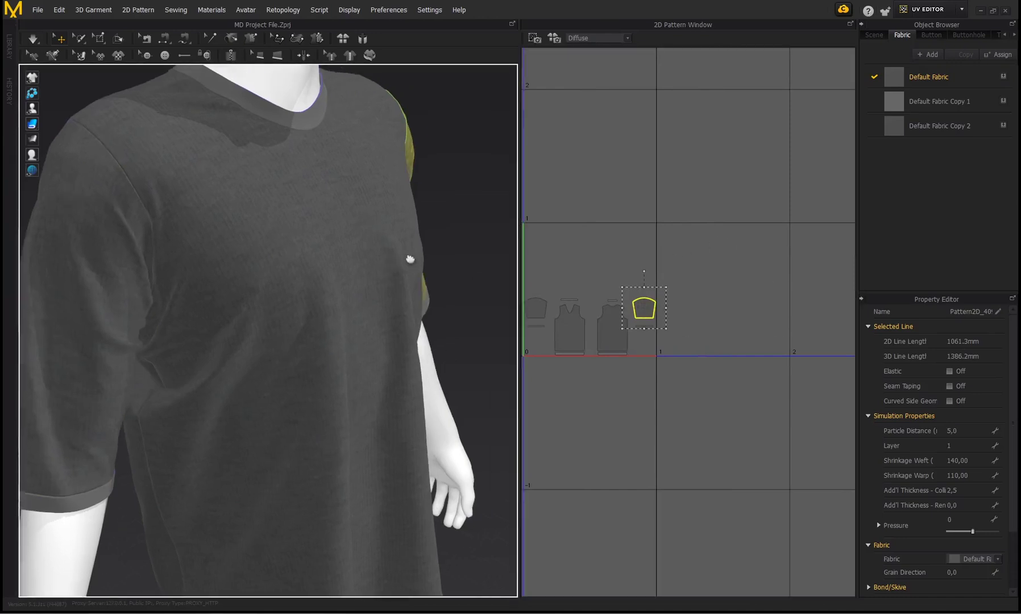
pyautogui.moveTo(601, 248); pyautogui.dragTo(640, 251, button='middle')
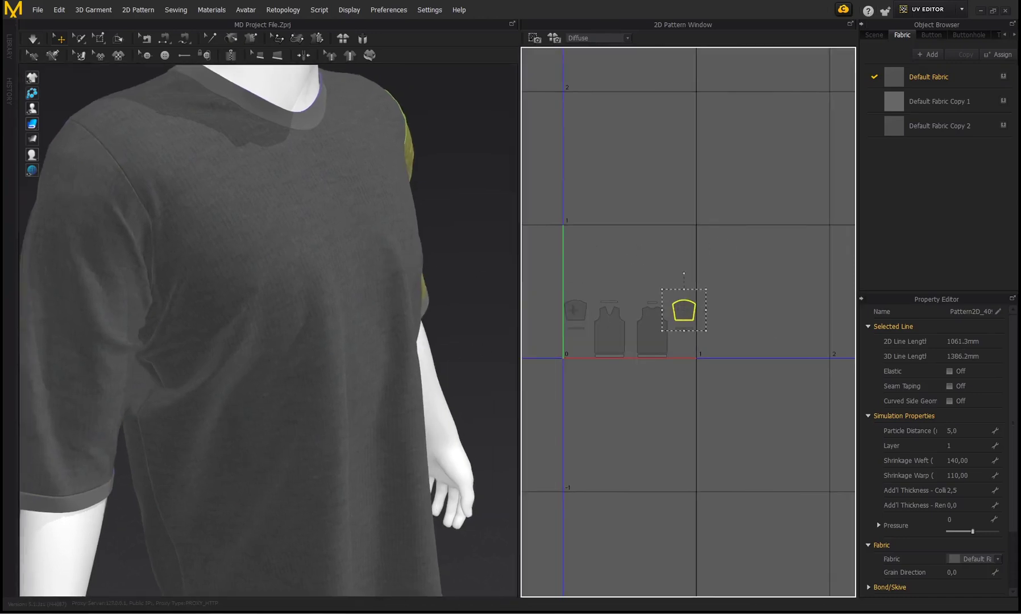
pyautogui.keyDown('shift'); pyautogui.click(575, 310); pyautogui.keyUp('shift')
pyautogui.scroll(-3, 654, 287)
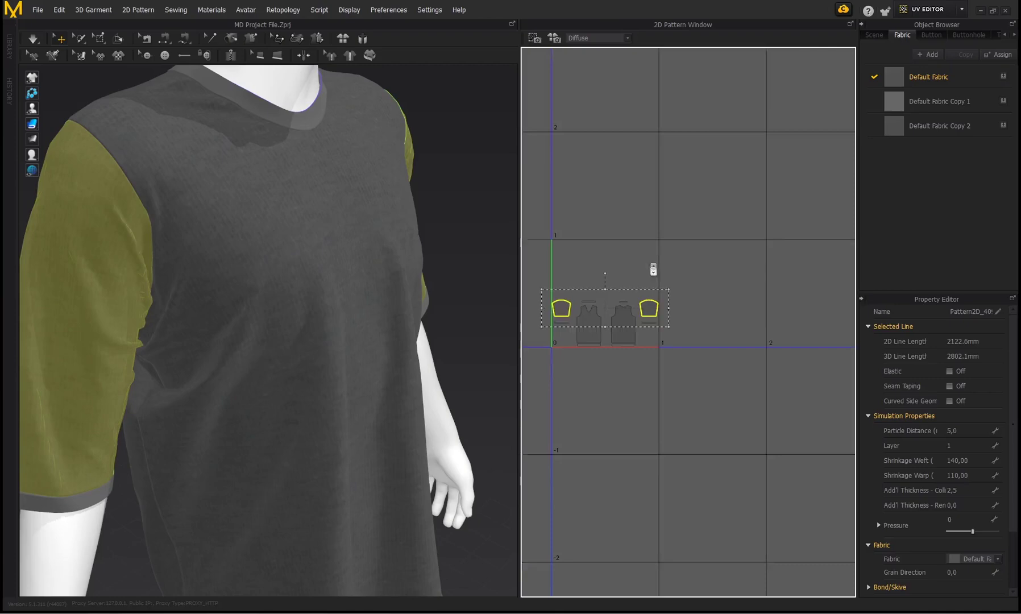
pyautogui.moveTo(677, 281); pyautogui.dragTo(736, 253)
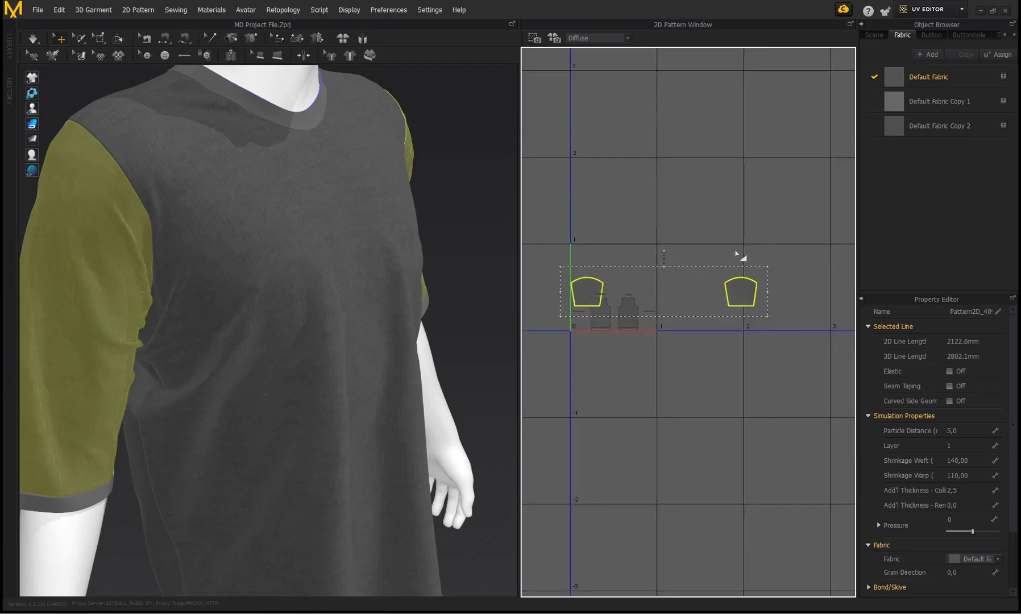
# Step: Bring the two sleeve pieces side by side and enlarge them together so each nearly fills its own tile in the bottom row
pyautogui.click(674, 283)
pyautogui.moveTo(587, 290); pyautogui.dragTo(704, 289)
pyautogui.moveTo(775, 326); pyautogui.dragTo(603, 231)
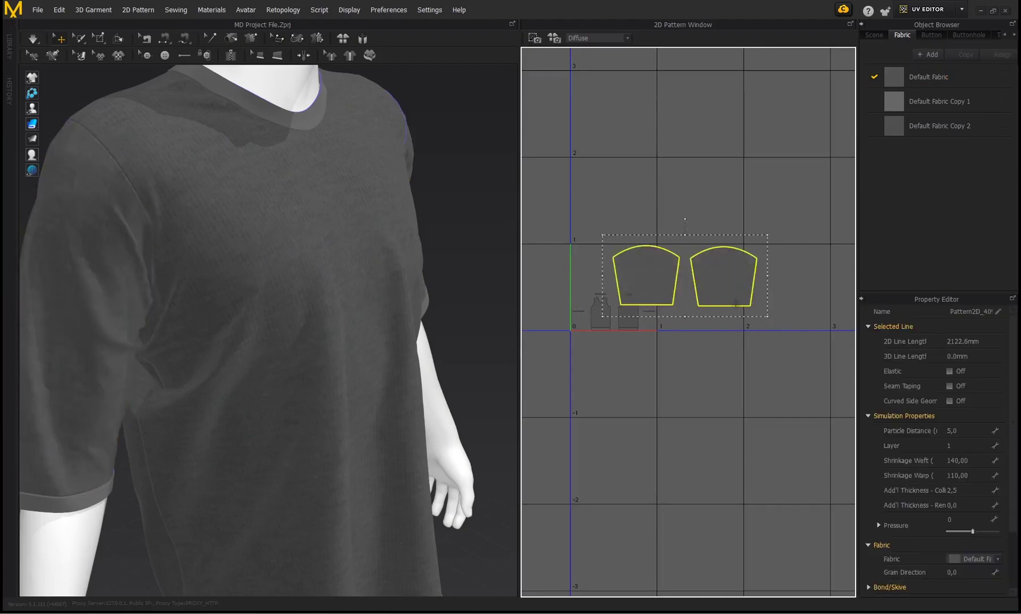
pyautogui.moveTo(736, 289); pyautogui.dragTo(708, 301)
pyautogui.moveTo(737, 249); pyautogui.dragTo(758, 243)
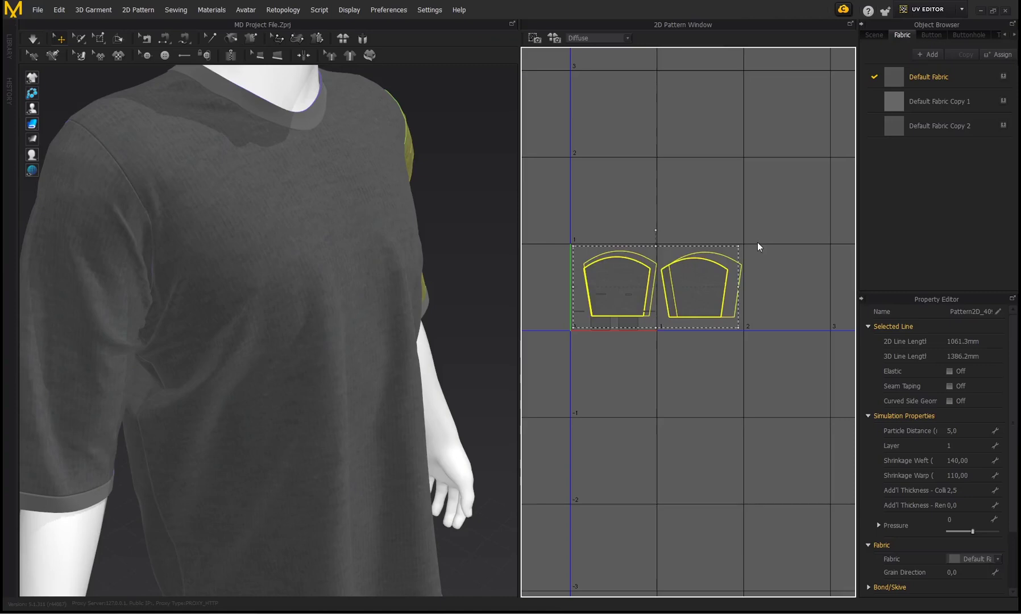
pyautogui.moveTo(707, 289); pyautogui.dragTo(706, 289)
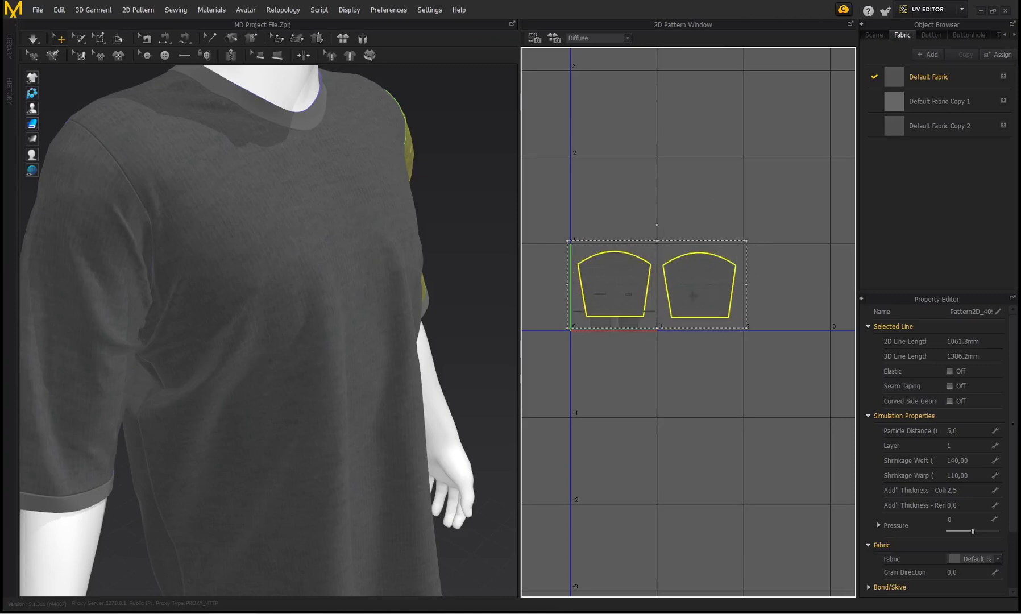
# Step: Move the sleeve piece that covers the 0-1 tile up into the empty tile directly above it
pyautogui.click(719, 233)
pyautogui.scroll(3, 726, 284)
pyautogui.click(684, 276)
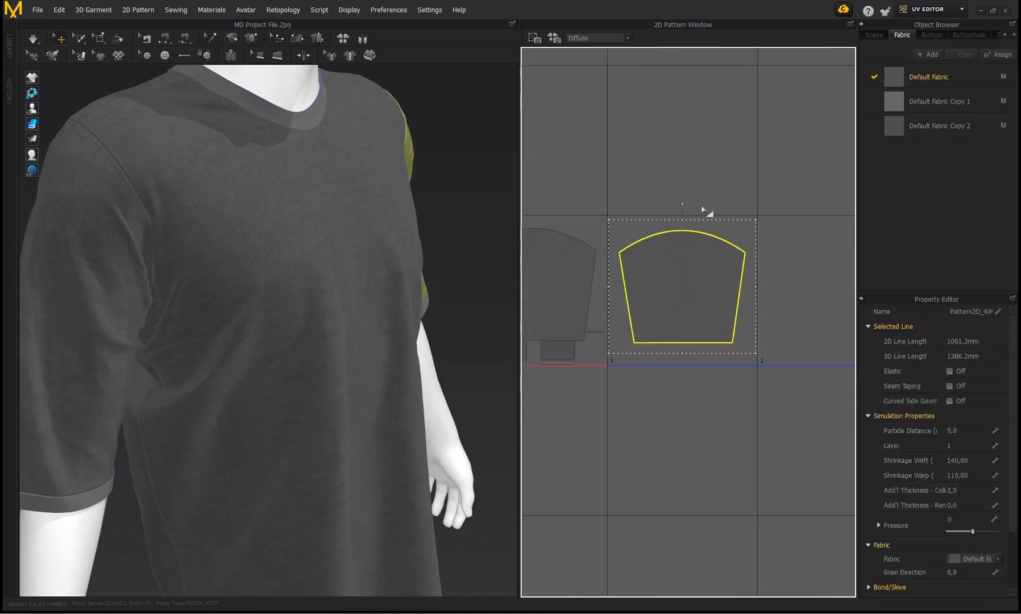
pyautogui.scroll(-3, 654, 189)
pyautogui.click(600, 238)
pyautogui.hotkey('ctrl', 'c')
pyautogui.hotkey('ctrl', 'v')
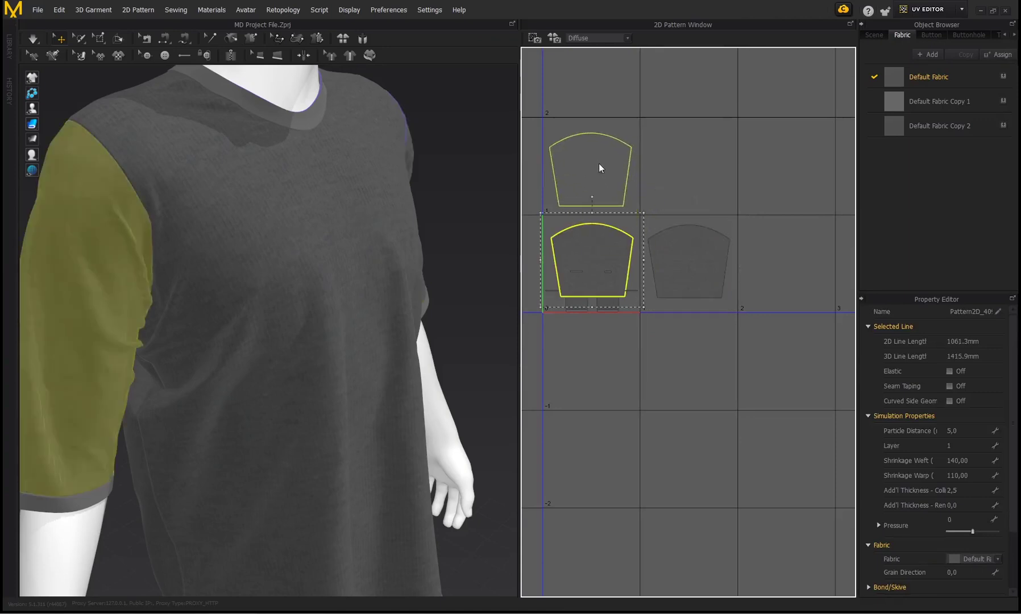
pyautogui.click(600, 157)
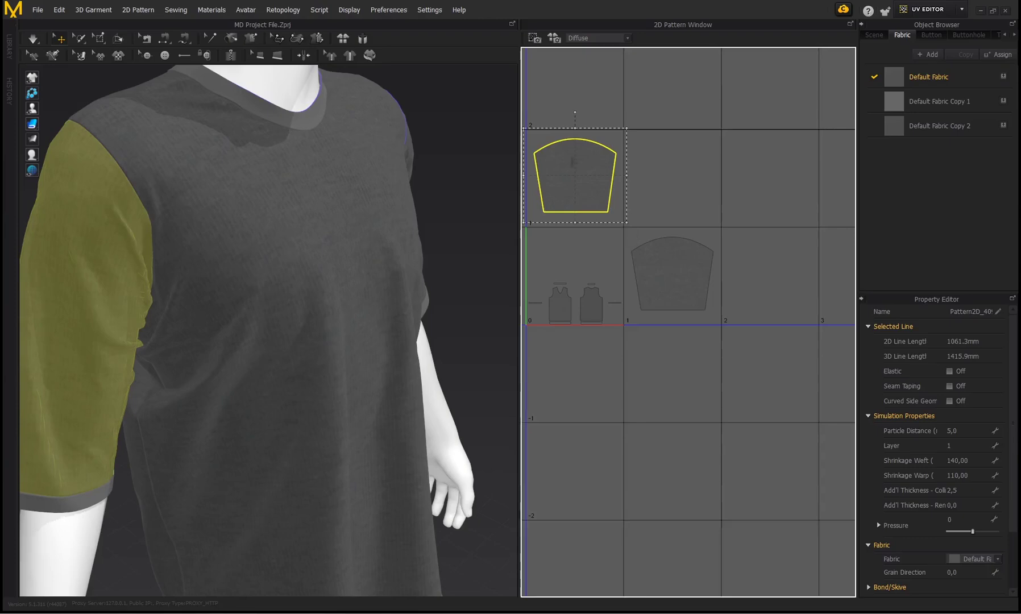
# Step: Select both sleeve pieces together, then fine-tune their shared scale and position against the borders of the 1-2 tile
pyautogui.moveTo(699, 214); pyautogui.dragTo(717, 219, button='right')
pyautogui.click(686, 277)
pyautogui.scroll(2, 677, 287)
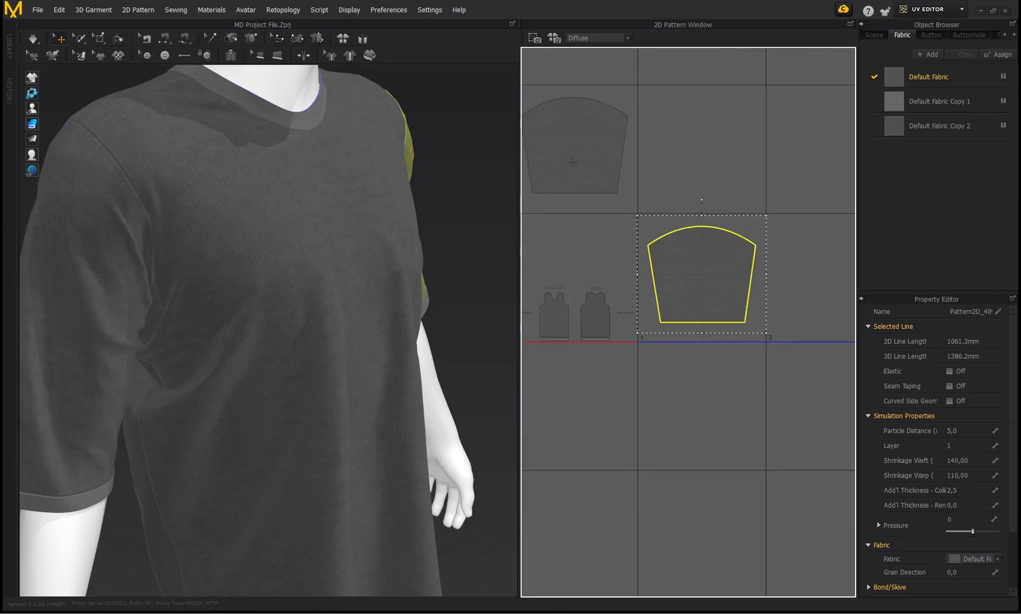
pyautogui.keyDown('shift'); pyautogui.click(572, 162); pyautogui.keyUp('shift')
pyautogui.scroll(-2, 663, 244)
pyautogui.moveTo(748, 319); pyautogui.dragTo(761, 329)
pyautogui.scroll(2, 704, 267)
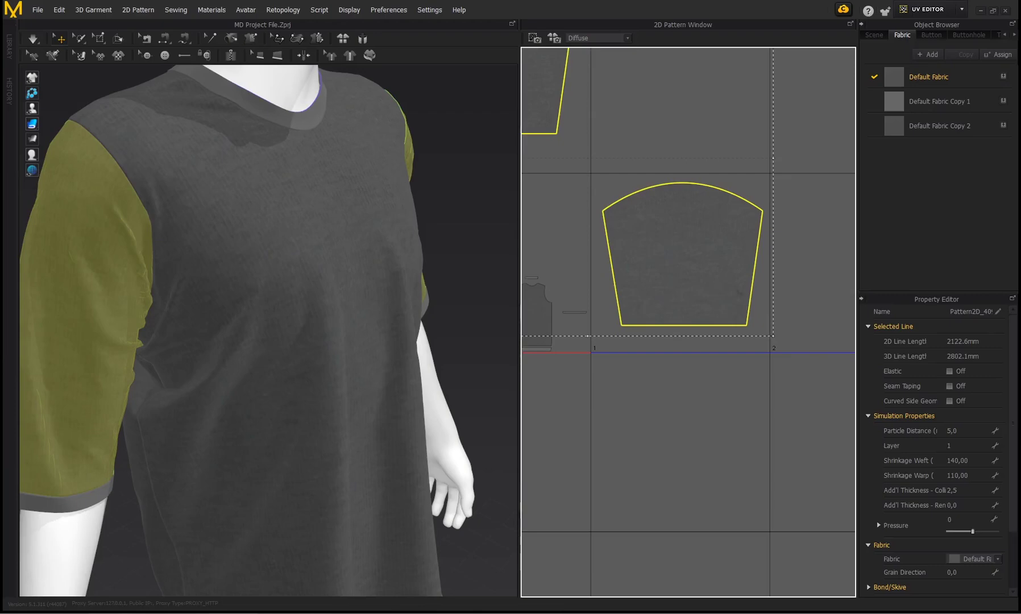
pyautogui.moveTo(782, 341); pyautogui.dragTo(782, 341)
pyautogui.moveTo(713, 284); pyautogui.dragTo(709, 283)
pyautogui.moveTo(778, 341); pyautogui.dragTo(785, 346)
pyautogui.moveTo(697, 289); pyautogui.dragTo(657, 268)
pyautogui.click(657, 376)
# Step: Center the upper sleeve piece within the tile above the 0-1 tile so it no longer crosses the border
pyautogui.scroll(-4, 654, 239)
pyautogui.moveTo(651, 185); pyautogui.dragTo(653, 209, button='middle')
pyautogui.scroll(2, 543, 147)
pyautogui.moveTo(543, 146); pyautogui.dragTo(630, 200, button='middle')
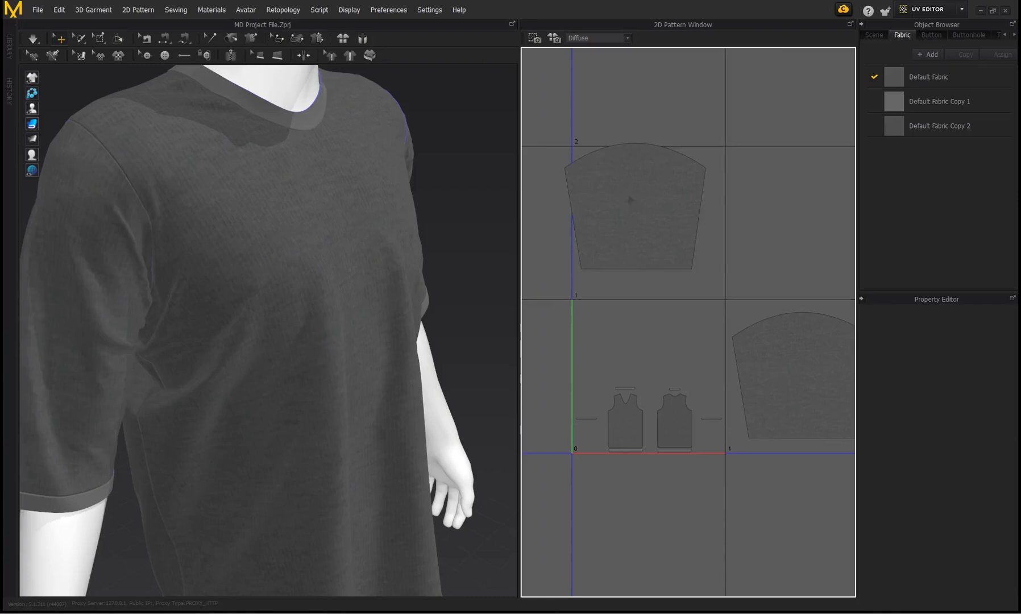
pyautogui.moveTo(630, 200); pyautogui.dragTo(651, 209)
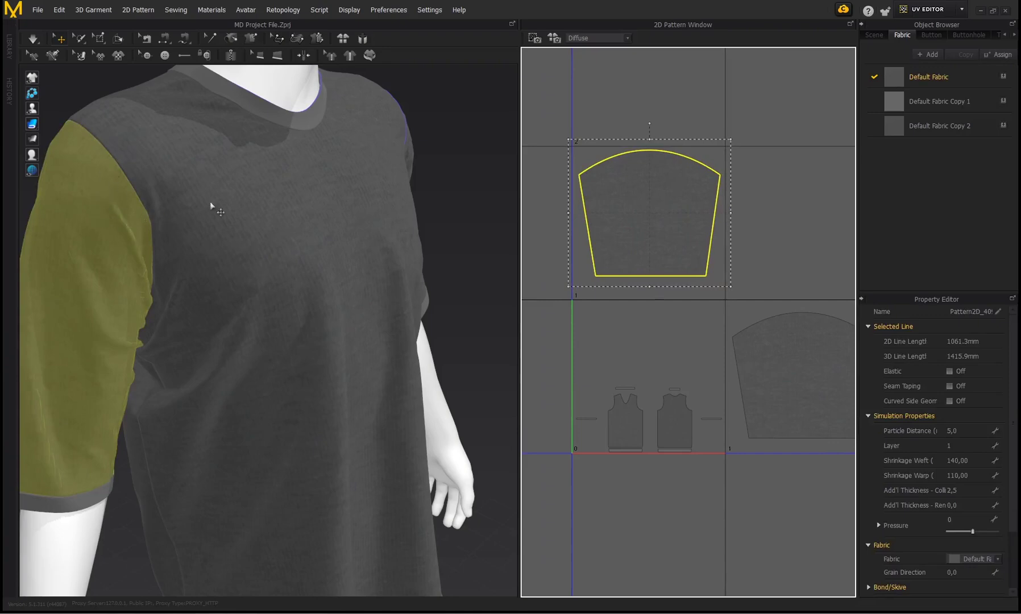
# Step: Nudge the upper sleeve piece within its tile and check the matching sleeve on the 3D garment
pyautogui.moveTo(232, 184); pyautogui.dragTo(497, 194, button='right')
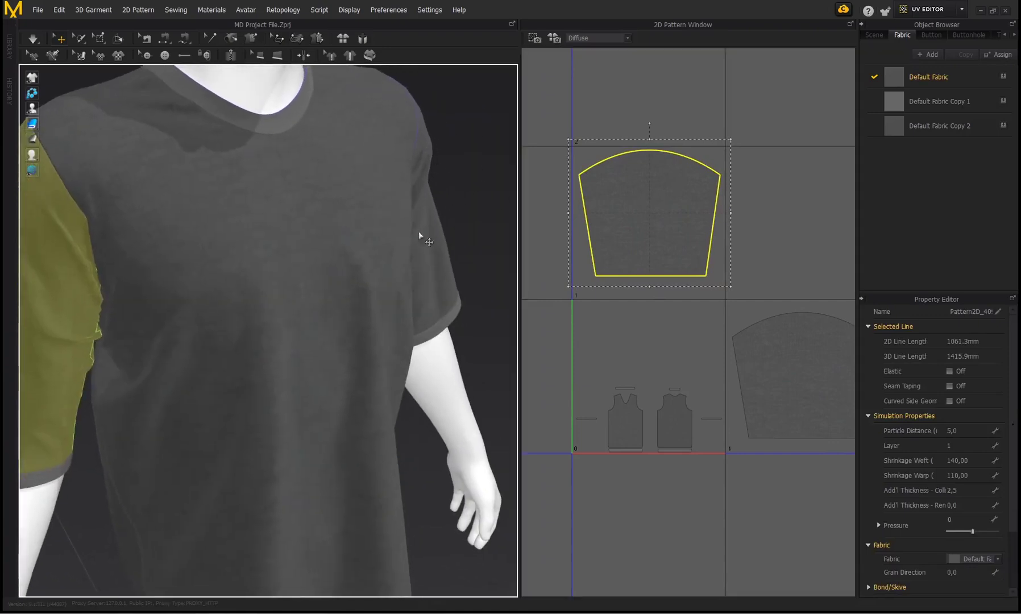
pyautogui.click(788, 239)
pyautogui.click(655, 209)
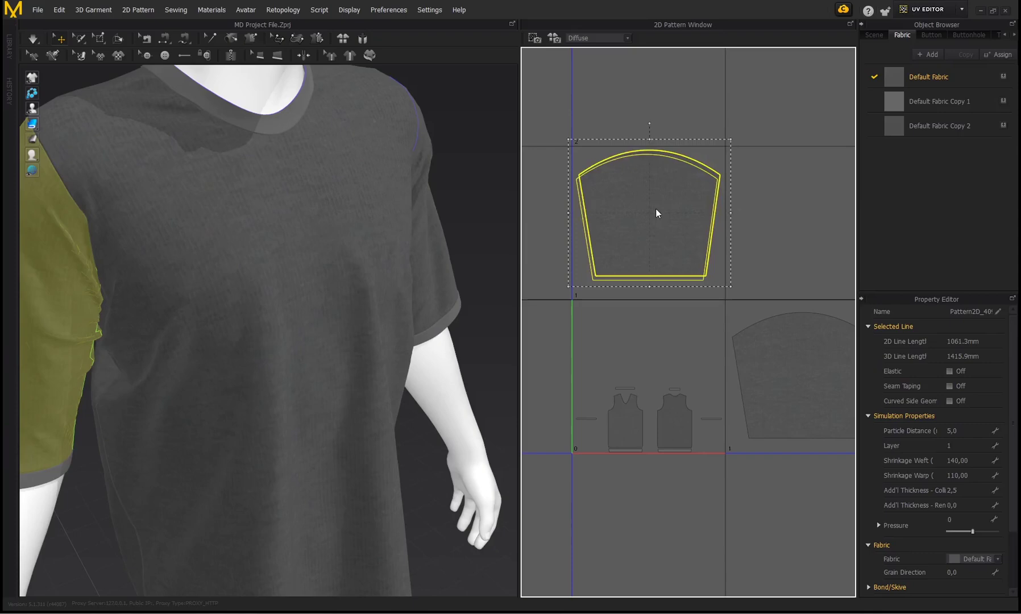
pyautogui.moveTo(658, 208); pyautogui.dragTo(657, 210)
pyautogui.click(790, 237)
pyautogui.scroll(-3, 745, 251)
pyautogui.moveTo(732, 252); pyautogui.dragTo(703, 232, button='middle')
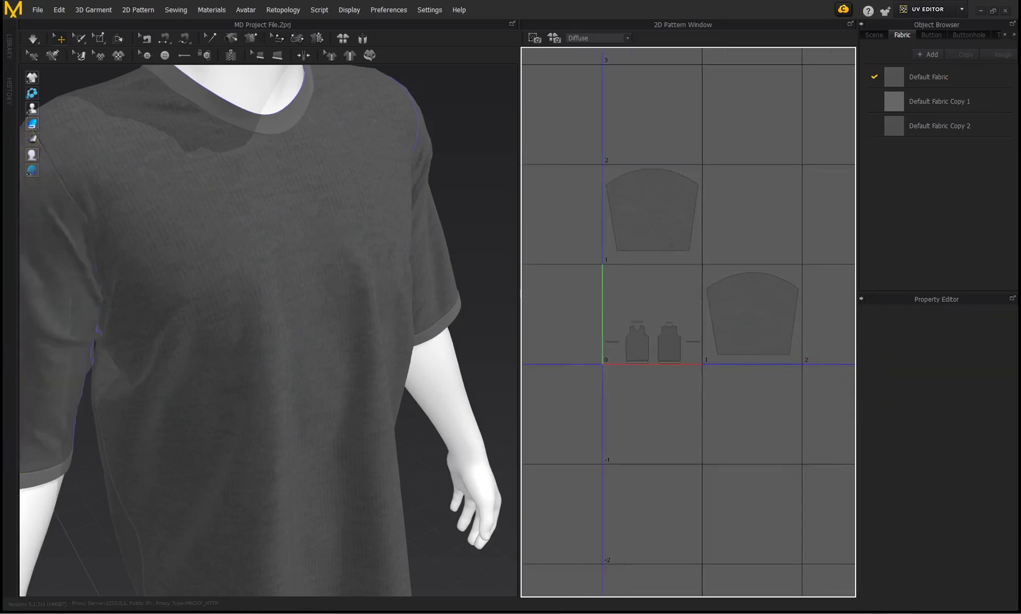
pyautogui.scroll(2, 707, 246)
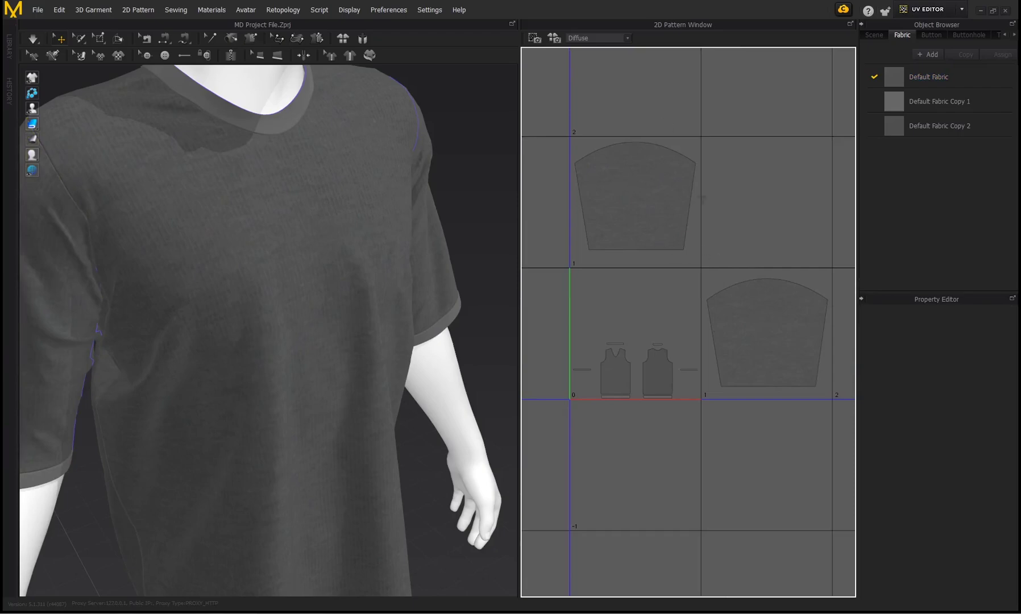
pyautogui.click(647, 214)
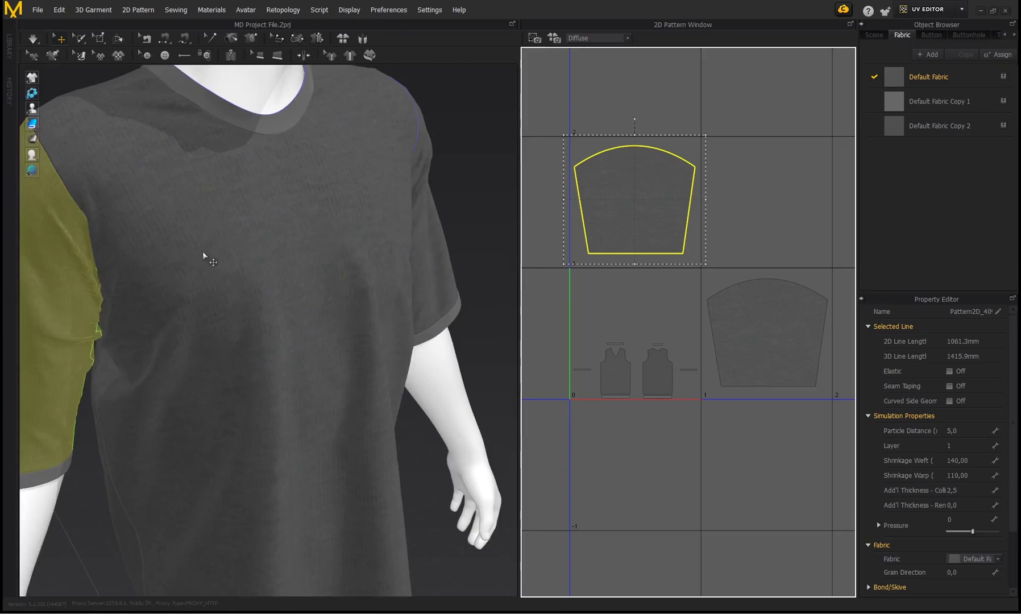
pyautogui.scroll(2, 204, 256)
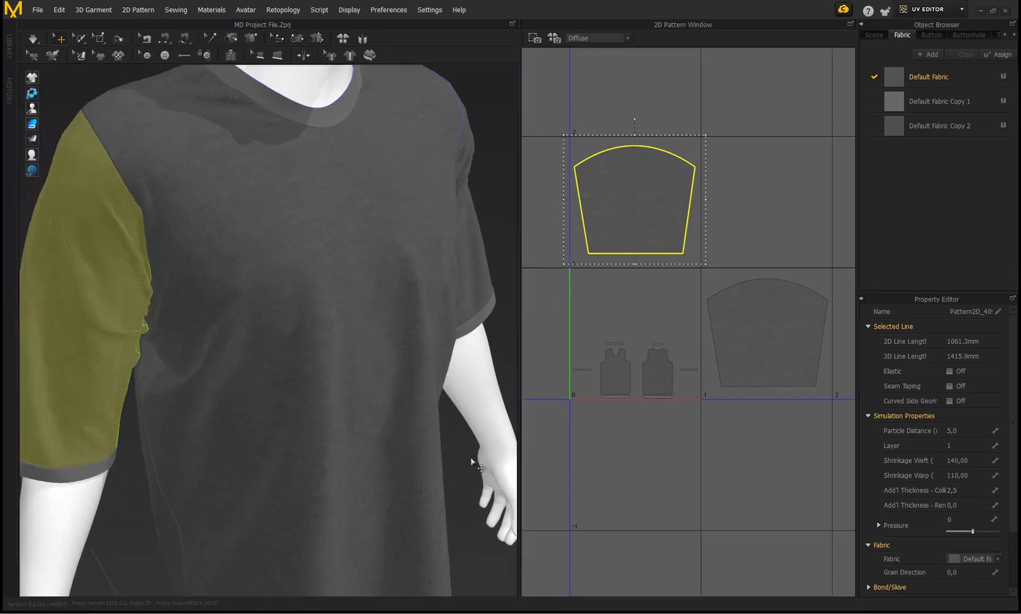
# Step: Select the two collar bands and a sleeve cuff strip to check where they sit on the 3D garment
pyautogui.click(616, 343)
pyautogui.keyDown('shift'); pyautogui.click(658, 344); pyautogui.keyUp('shift')
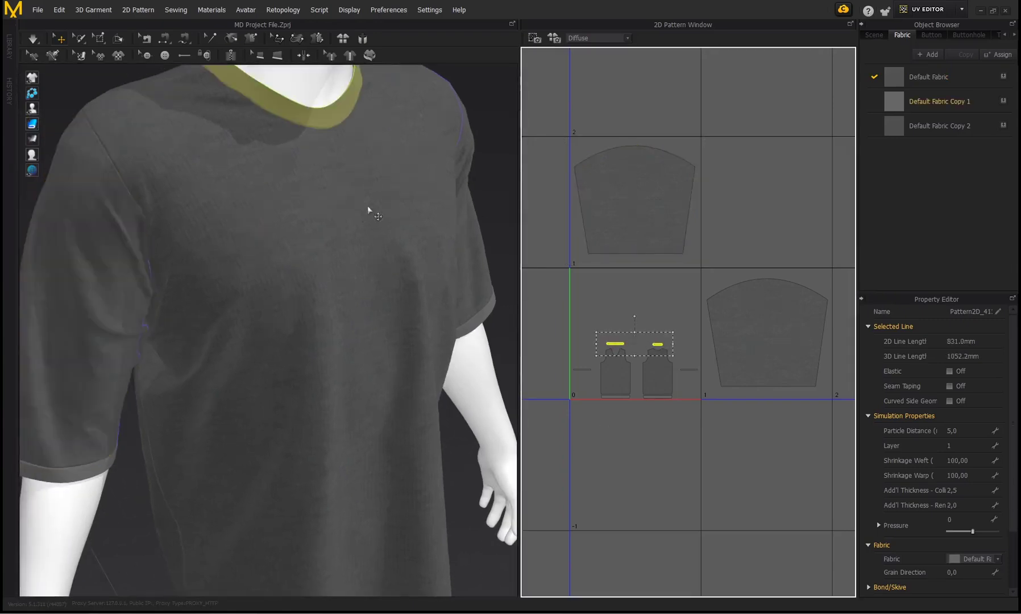
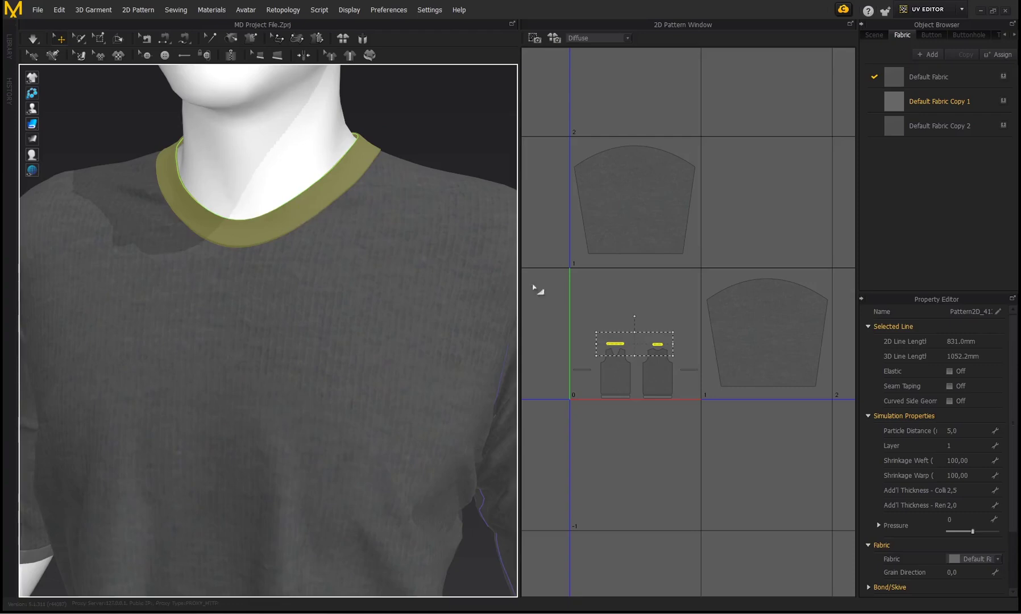
pyautogui.click(616, 343)
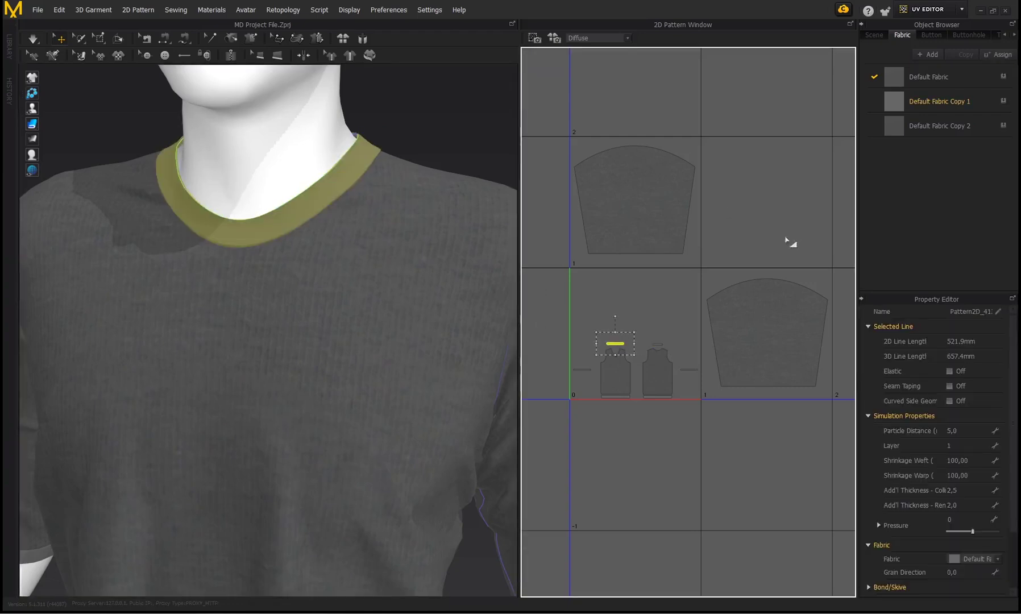
pyautogui.keyDown('shift'); pyautogui.click(658, 344); pyautogui.keyUp('shift')
pyautogui.keyDown('shift'); pyautogui.click(689, 369); pyautogui.keyUp('shift')
pyautogui.click(629, 336)
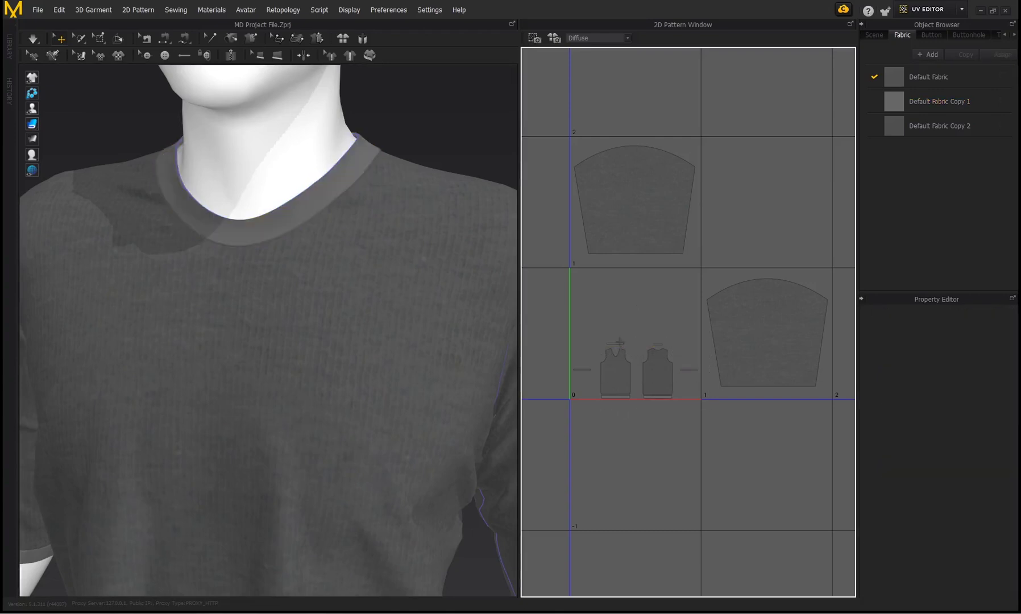
# Step: Move the front collar band into the empty tile above the 1-2 tile and enlarge it to nearly the tile's width
pyautogui.click(615, 344)
pyautogui.moveTo(617, 344); pyautogui.dragTo(753, 165)
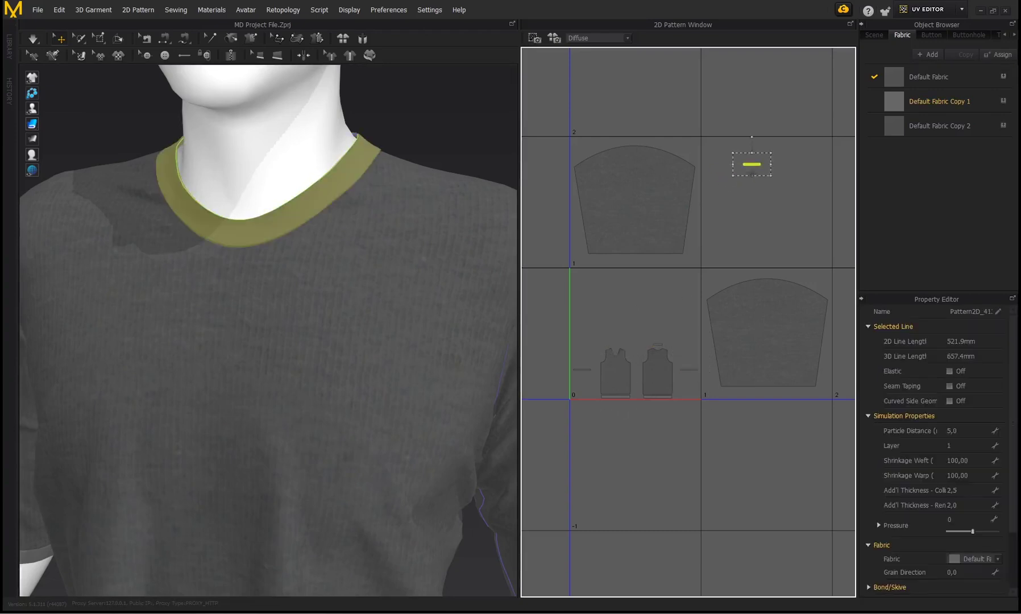
pyautogui.moveTo(775, 187); pyautogui.dragTo(652, 194, button='middle')
pyautogui.moveTo(648, 184); pyautogui.dragTo(744, 263)
pyautogui.moveTo(687, 178); pyautogui.dragTo(658, 161)
# Step: Move the back collar band into the same tile, enlarge it to match, and place it below the front collar band
pyautogui.moveTo(563, 333); pyautogui.dragTo(619, 330, button='middle')
pyautogui.moveTo(592, 348); pyautogui.dragTo(775, 229)
pyautogui.click(775, 229)
pyautogui.click(707, 182)
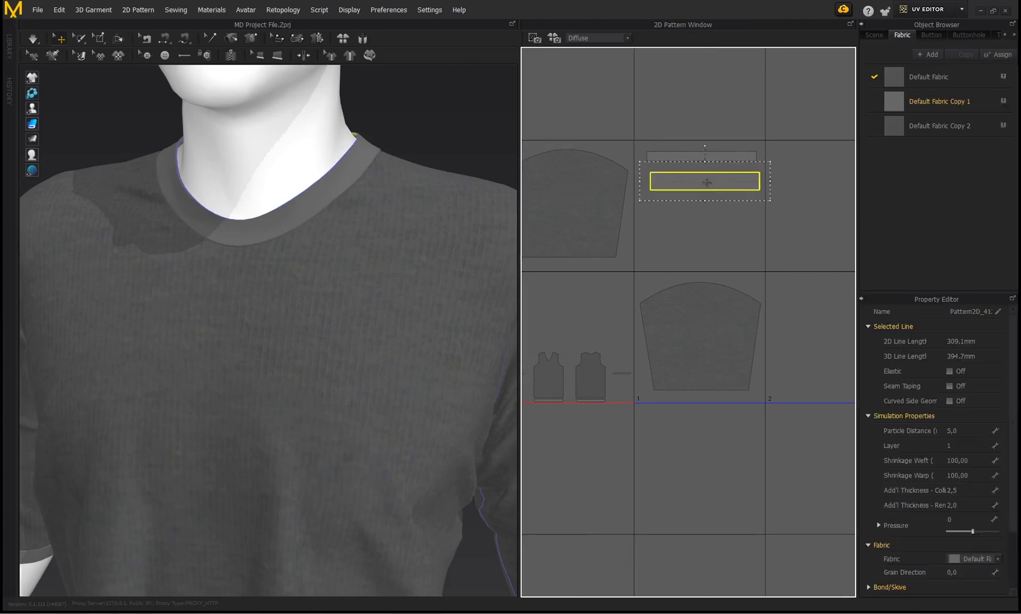
# Step: Move both sleeve cuff strips below the collar bands and enlarge each to nearly the tile's width
pyautogui.moveTo(612, 339); pyautogui.dragTo(669, 335, button='middle')
pyautogui.click(682, 373)
pyautogui.moveTo(715, 196); pyautogui.dragTo(716, 196)
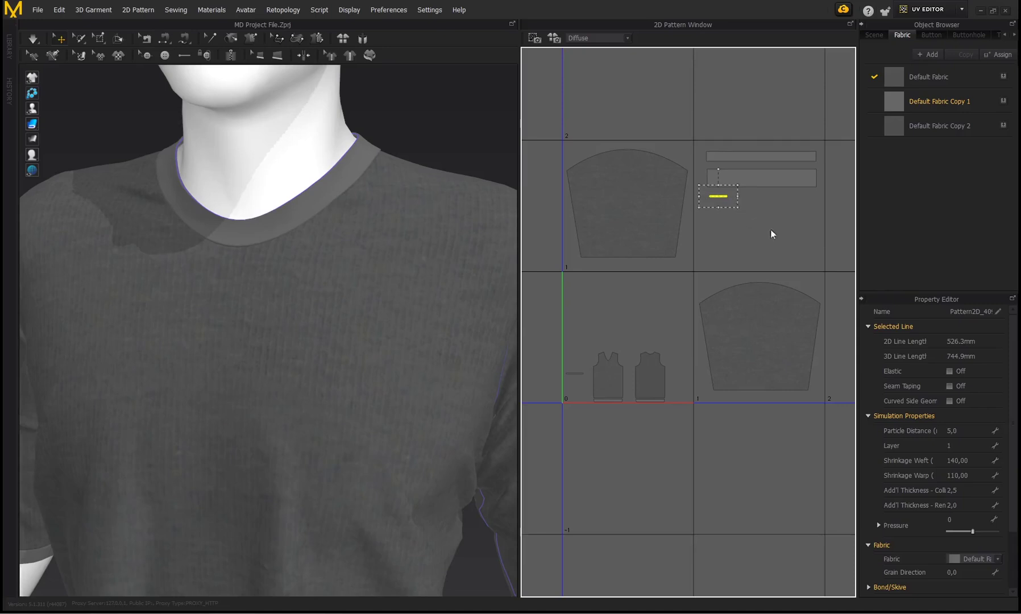
pyautogui.moveTo(830, 259); pyautogui.dragTo(829, 259)
pyautogui.moveTo(573, 374); pyautogui.dragTo(823, 271)
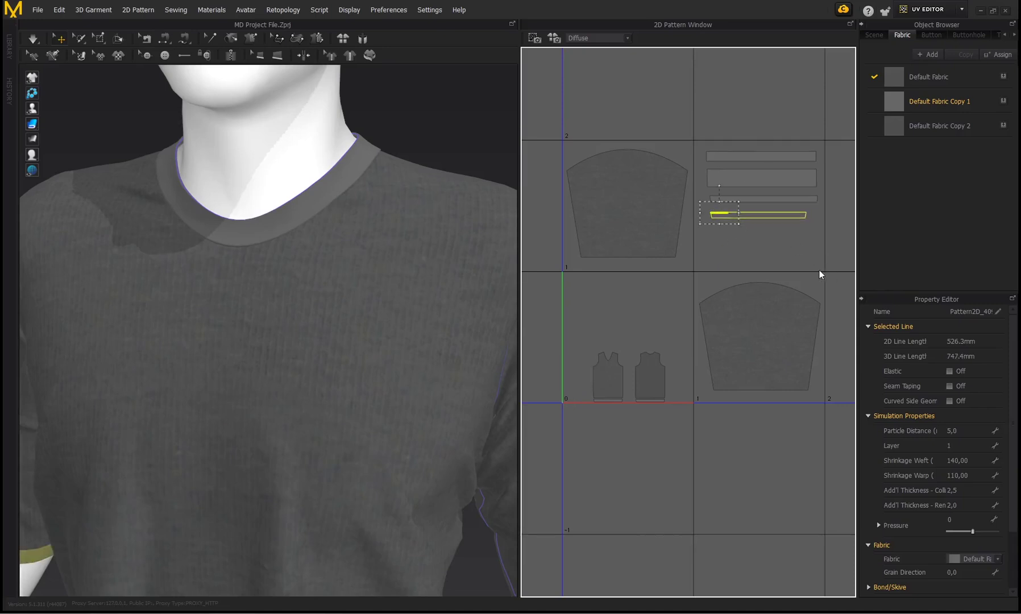
# Step: Move the front and back hem bands beneath the cuff strips and enlarge each to nearly the tile's width
pyautogui.click(612, 401)
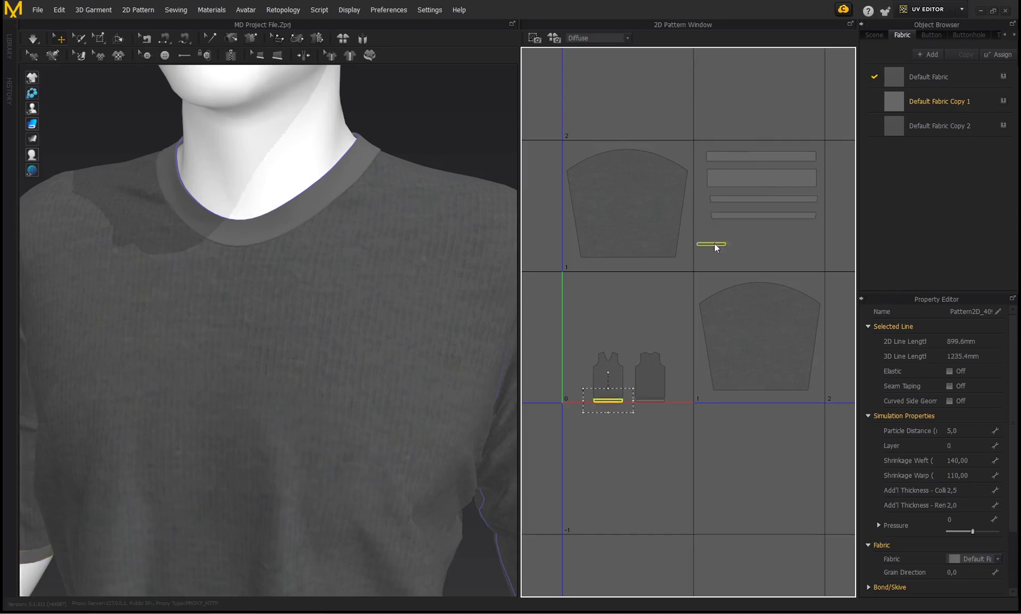
pyautogui.moveTo(724, 229); pyautogui.dragTo(828, 289)
pyautogui.moveTo(643, 401); pyautogui.dragTo(829, 310)
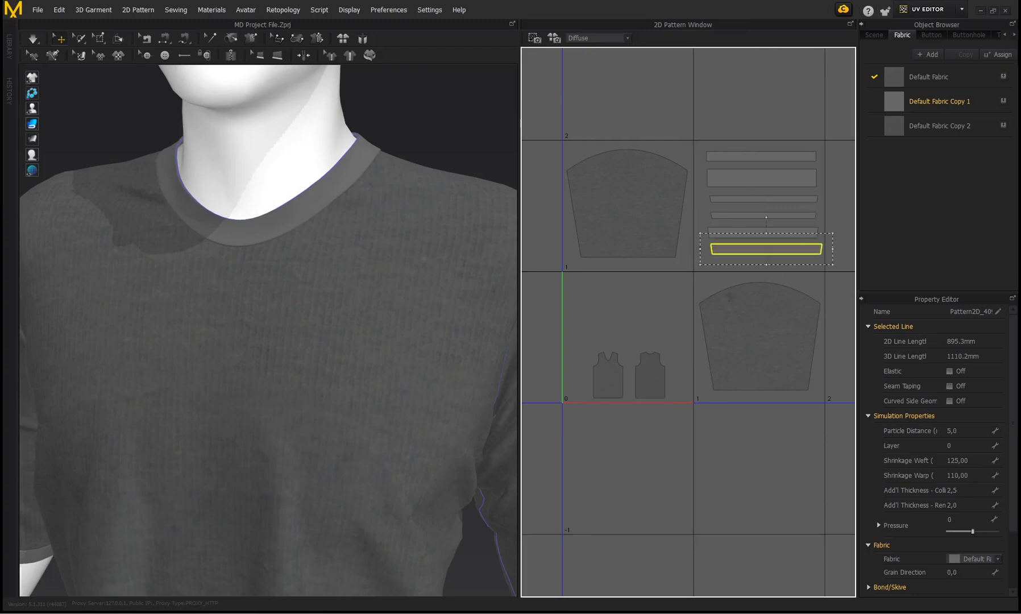
# Step: Adjust the spacing of the stacked trim strips so they sit apart from each other within their tile
pyautogui.scroll(2, 662, 319)
pyautogui.moveTo(712, 284); pyautogui.dragTo(711, 285)
pyautogui.moveTo(649, 330); pyautogui.dragTo(632, 343, button='middle')
pyautogui.moveTo(674, 255); pyautogui.dragTo(667, 231)
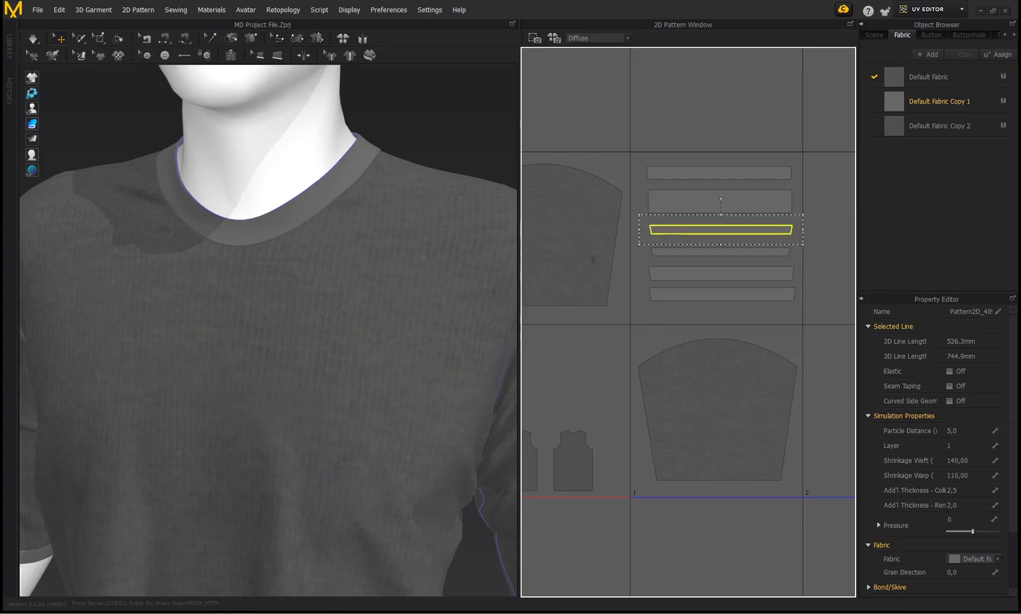
pyautogui.click(678, 123)
pyautogui.scroll(-2, 603, 357)
pyautogui.moveTo(603, 357); pyautogui.dragTo(673, 319, button='middle')
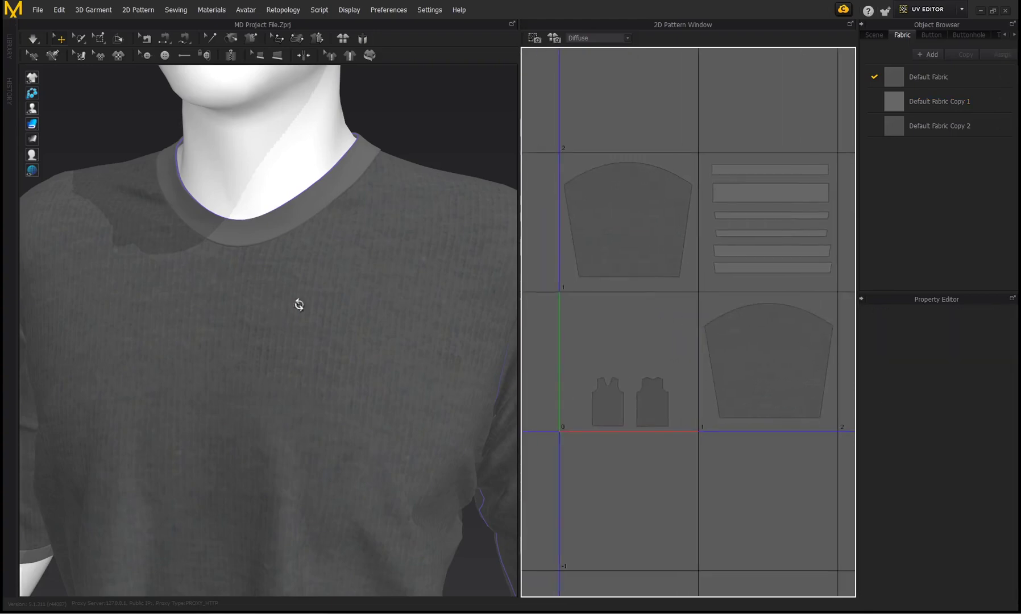
# Step: Select the front and back body pieces together and enlarge them to about the height of the 0-1 tile
pyautogui.scroll(-3, 268, 309)
pyautogui.scroll(2, 688, 368)
pyautogui.scroll(-3, 657, 374)
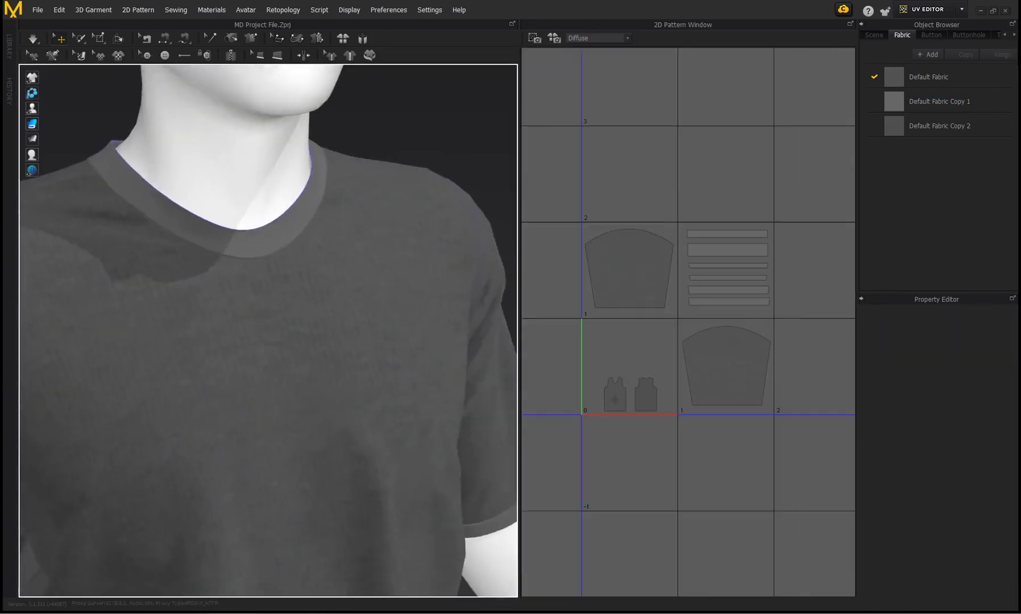
pyautogui.click(616, 399)
pyautogui.keyDown('shift'); pyautogui.click(650, 401); pyautogui.keyUp('shift')
pyautogui.moveTo(682, 432); pyautogui.dragTo(657, 420, button='middle')
pyautogui.scroll(-1, 657, 419)
pyautogui.moveTo(647, 364); pyautogui.dragTo(722, 320)
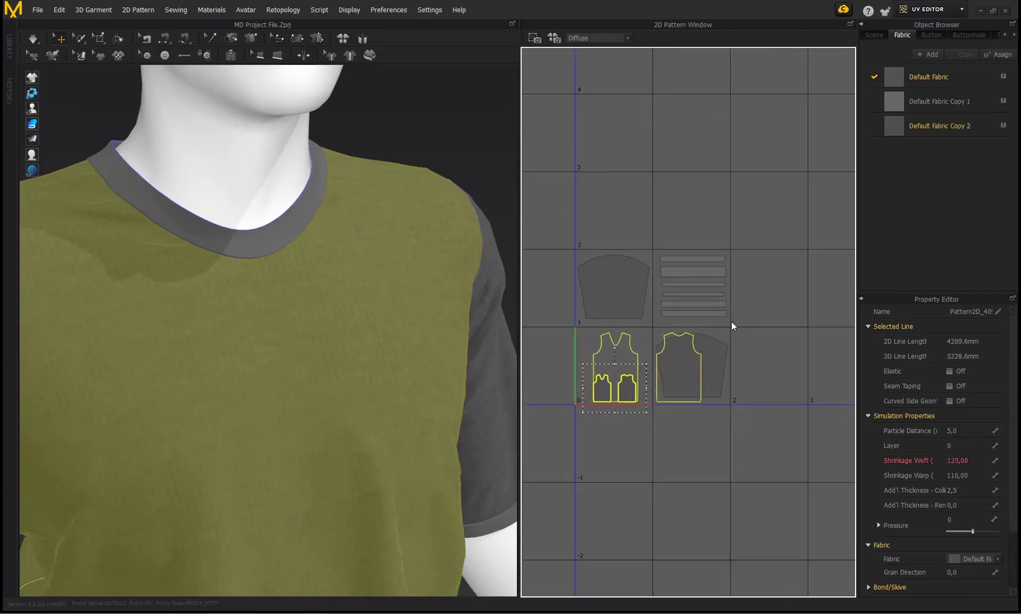
# Step: Fine-tune the shared scale and position of both body pieces so the front fits inside the 0-1 tile's borders
pyautogui.scroll(3, 594, 339)
pyautogui.moveTo(582, 309); pyautogui.dragTo(540, 295)
pyautogui.moveTo(632, 396); pyautogui.dragTo(632, 401)
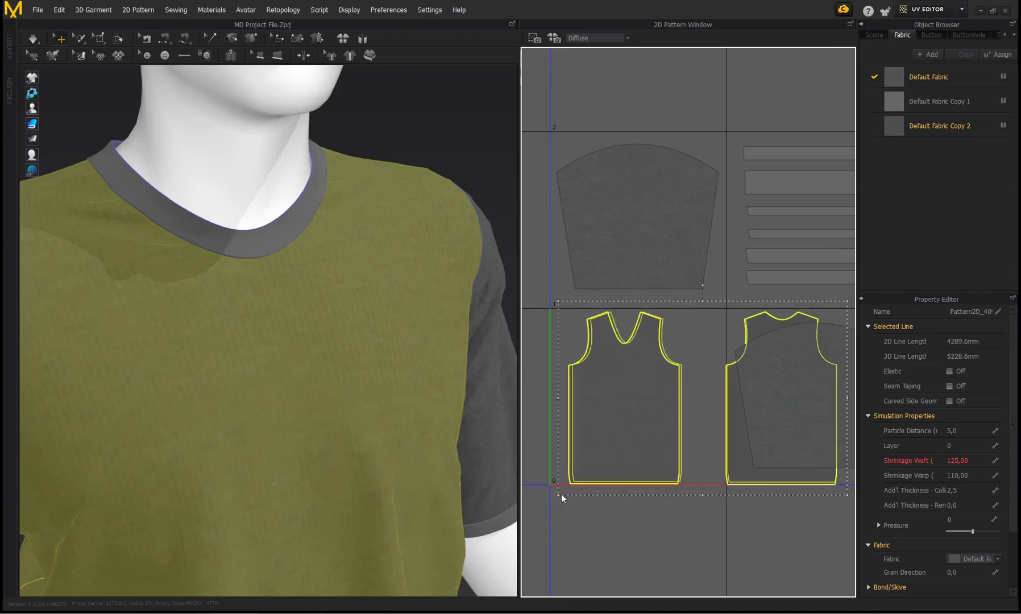
pyautogui.moveTo(562, 494); pyautogui.dragTo(567, 491)
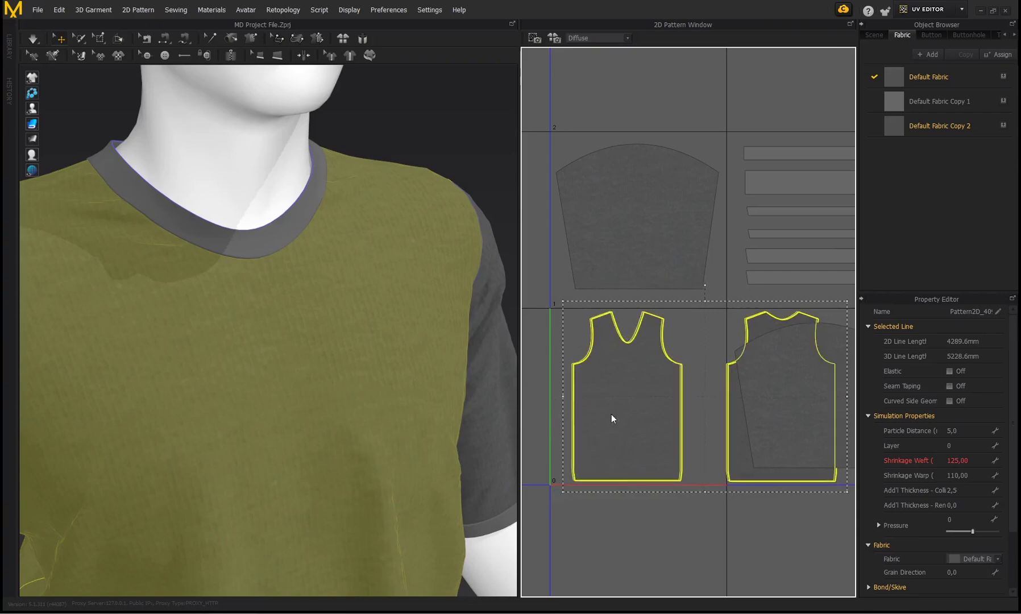
# Step: Move the back body piece out from under the sleeve into the empty 2-3 tile
pyautogui.click(722, 528)
pyautogui.scroll(-4, 723, 525)
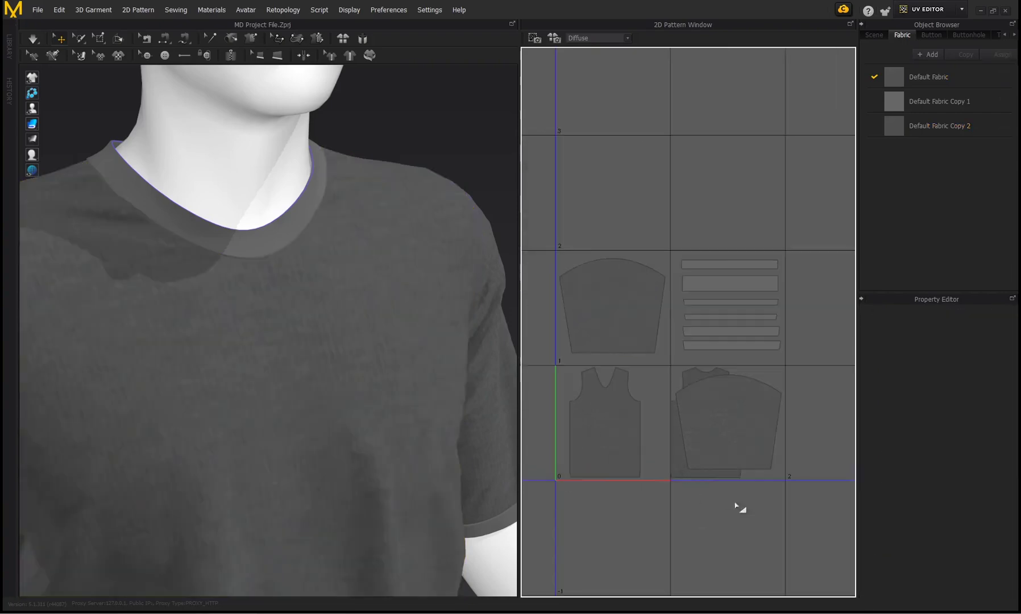
pyautogui.moveTo(726, 498); pyautogui.dragTo(684, 492, button='middle')
pyautogui.click(644, 471)
pyautogui.moveTo(633, 467); pyautogui.dragTo(774, 465)
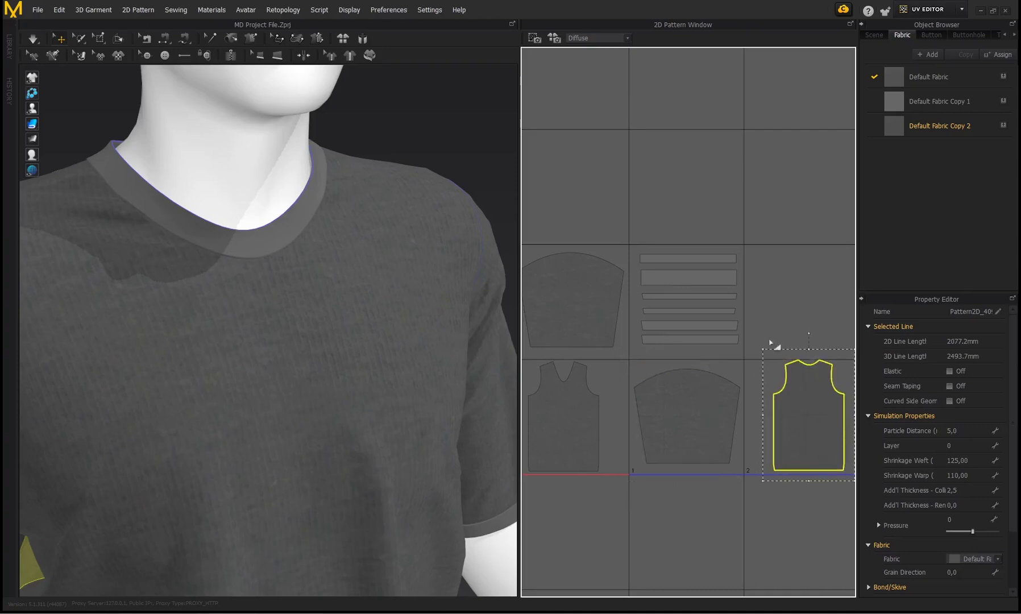
# Step: Position the back body piece within the 2-3 tile so it stays clear of the tile borders
pyautogui.moveTo(794, 420); pyautogui.dragTo(710, 395, button='middle')
pyautogui.scroll(5, 701, 372)
pyautogui.moveTo(750, 439); pyautogui.dragTo(704, 365, button='middle')
pyautogui.moveTo(704, 365); pyautogui.dragTo(691, 370)
pyautogui.moveTo(696, 239); pyautogui.dragTo(695, 279)
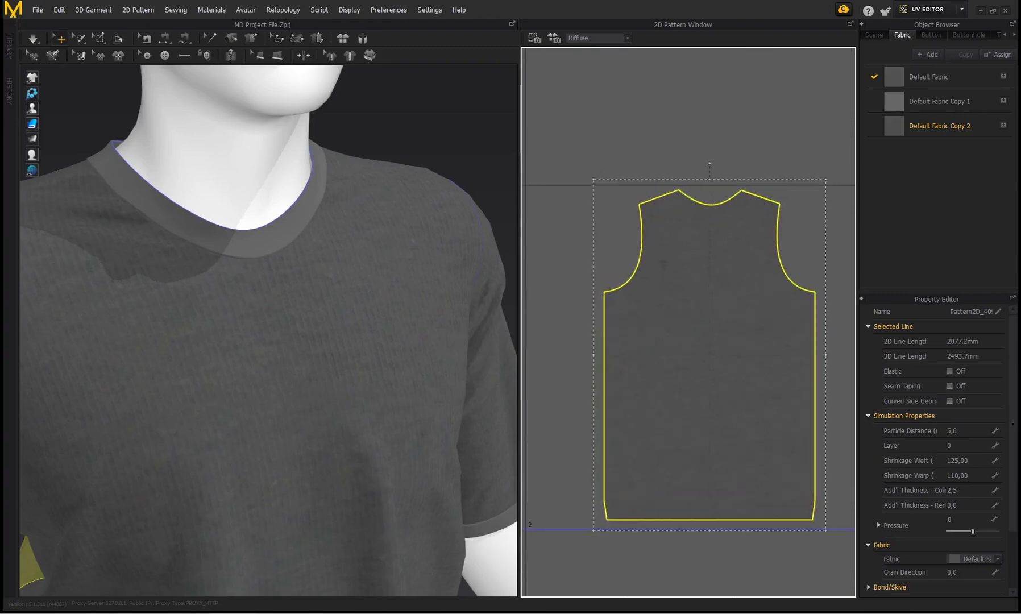
# Step: Examine the complete UV layout across all five tiles for pieces crossing tile borders
pyautogui.scroll(-4, 675, 263)
pyautogui.moveTo(658, 173); pyautogui.dragTo(809, 170, button='middle')
pyautogui.moveTo(722, 200); pyautogui.dragTo(744, 211, button='middle')
pyautogui.moveTo(631, 221); pyautogui.dragTo(679, 235, button='middle')
pyautogui.moveTo(771, 253); pyautogui.dragTo(696, 266, button='middle')
pyautogui.moveTo(720, 281); pyautogui.dragTo(741, 255, button='right')
pyautogui.scroll(-3, 754, 232)
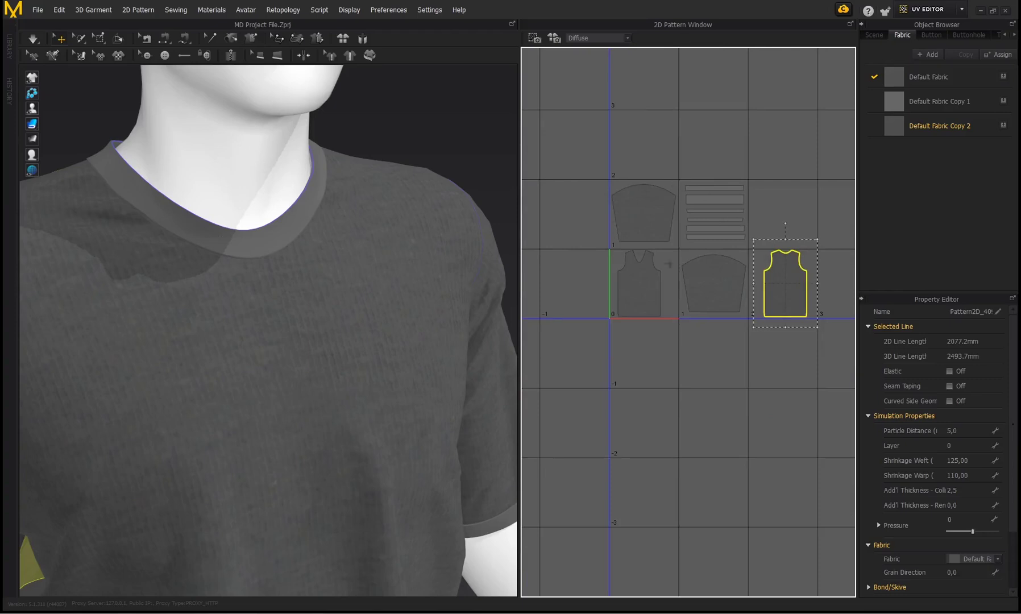
pyautogui.scroll(-6, 314, 269)
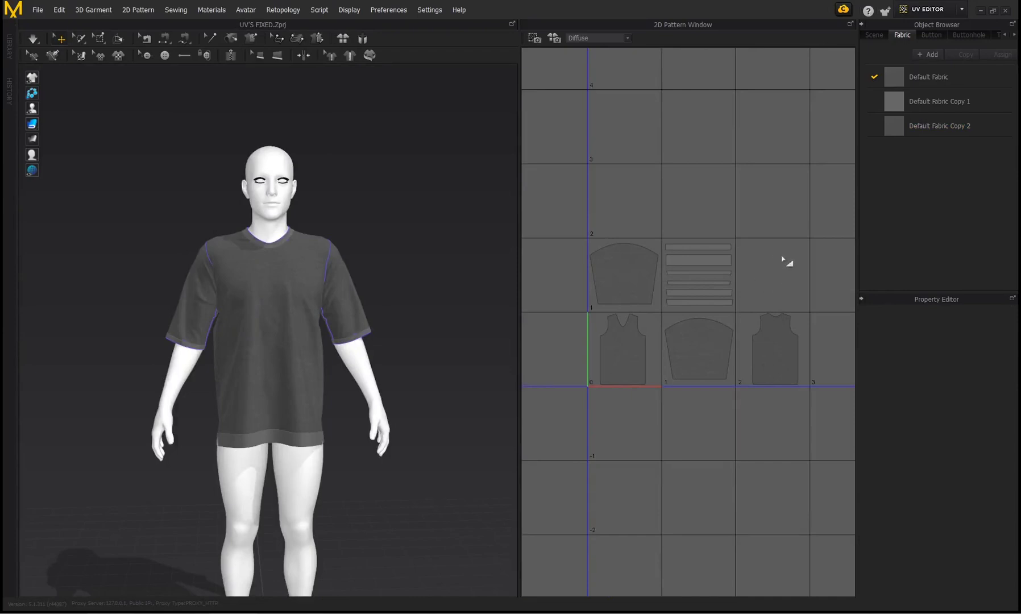
# Step: Switch to the Simulation workspace and select every pattern piece of the garment
pyautogui.click(961, 10)
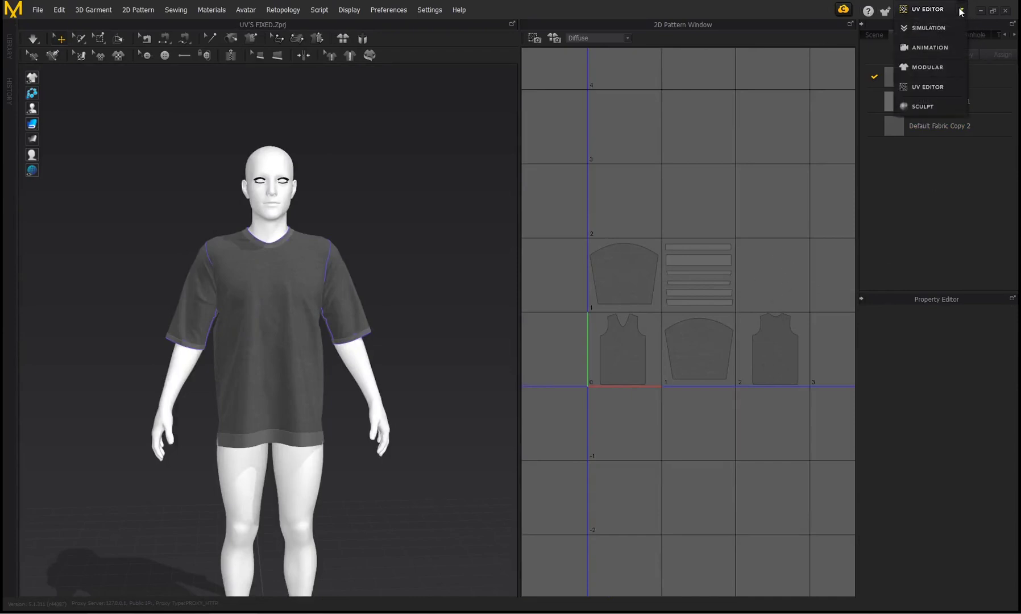
pyautogui.click(938, 29)
pyautogui.moveTo(660, 370); pyautogui.dragTo(453, 206)
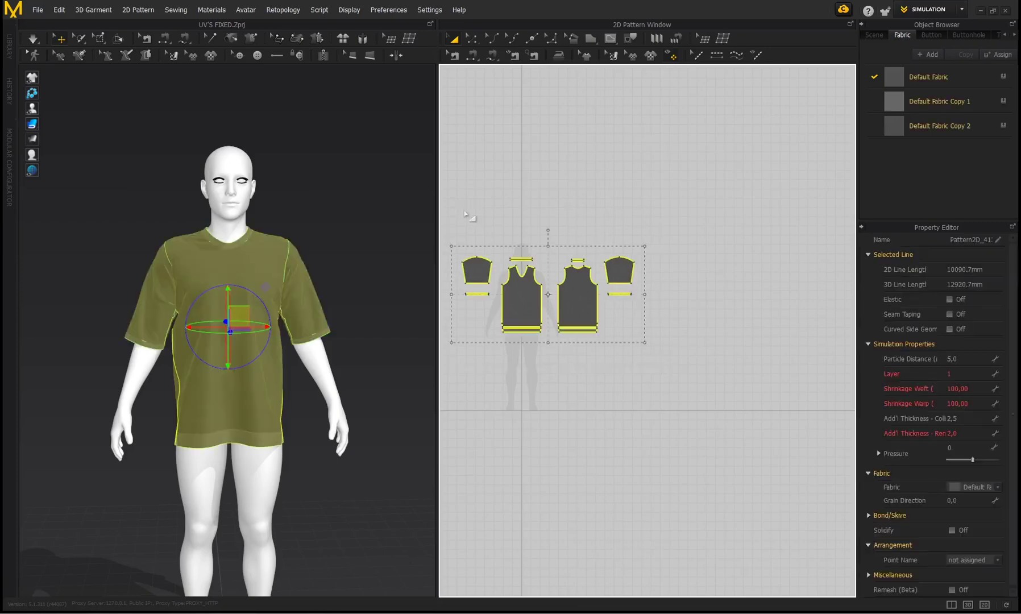
# Step: Start an OBJ export of the garment, saving it as "garment" in the GARMENT TUTORIAL folder on the Desktop
pyautogui.click(39, 11)
pyautogui.moveTo(74, 149)
pyautogui.click(192, 167)
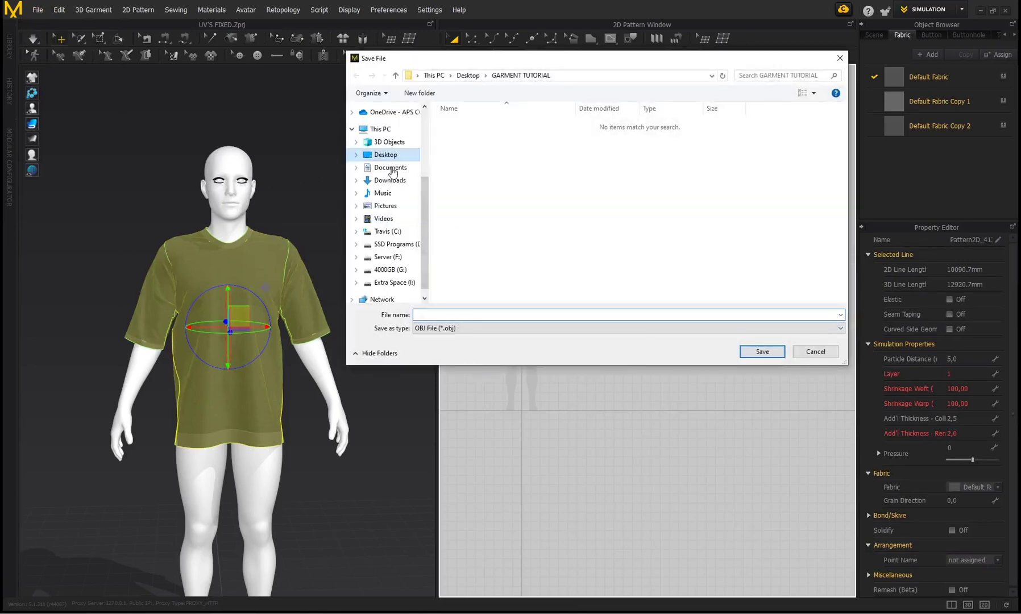
pyautogui.click(386, 154)
pyautogui.doubleClick(718, 134)
pyautogui.click(453, 312)
pyautogui.write('garment')
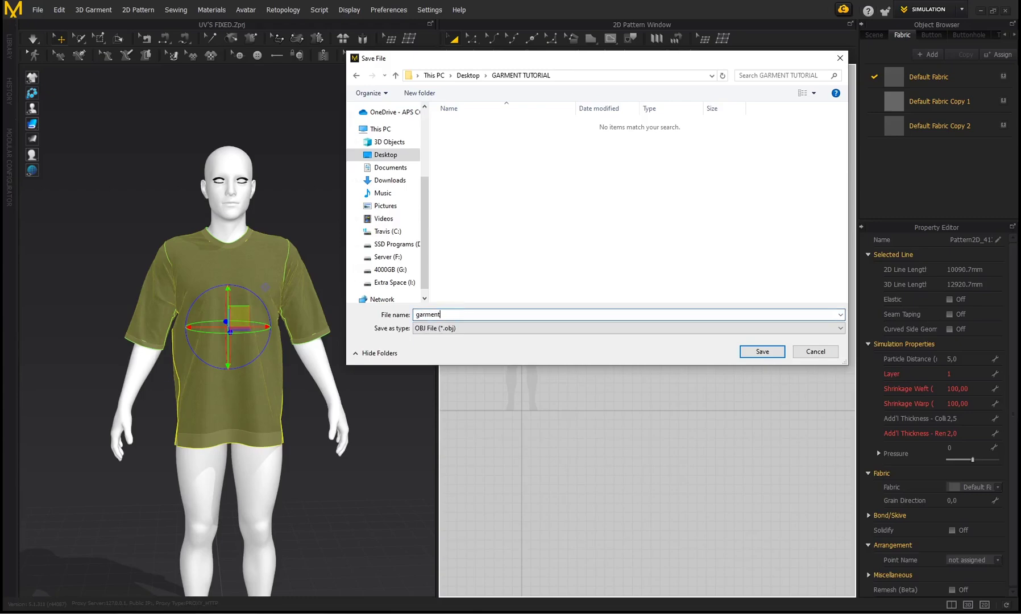
pyautogui.click(763, 352)
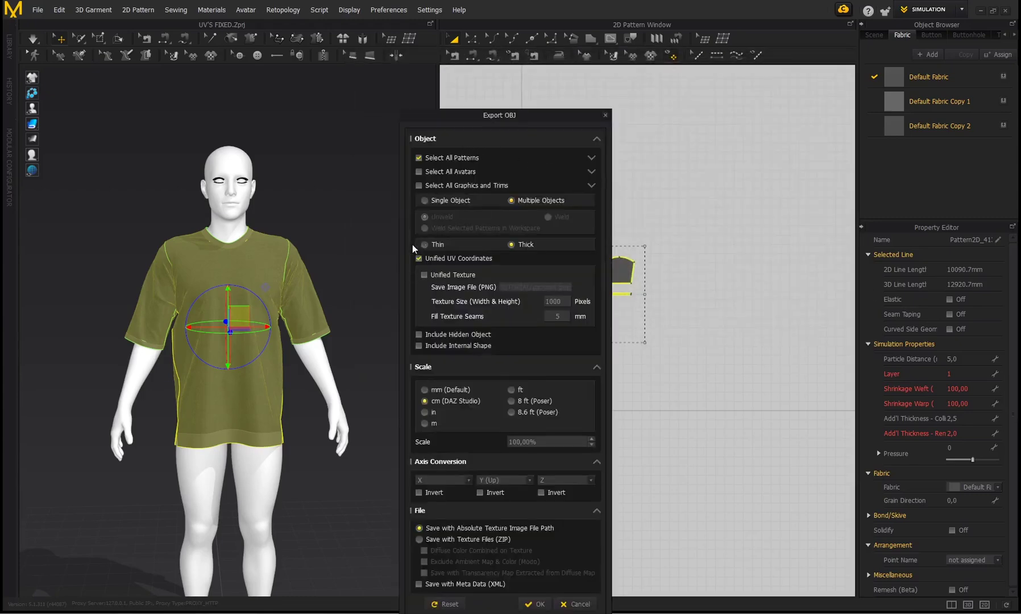
# Step: Set the OBJ export to Thin, keeping Multiple Objects and Unified UV Coordinates, and run the export
pyautogui.moveTo(496, 118); pyautogui.dragTo(480, 74)
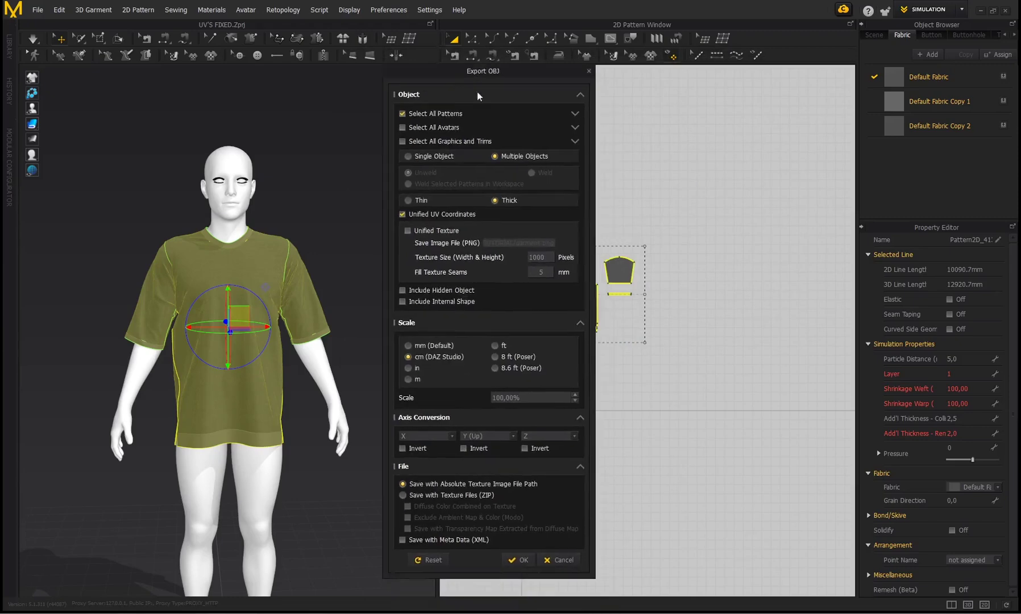
pyautogui.click(409, 202)
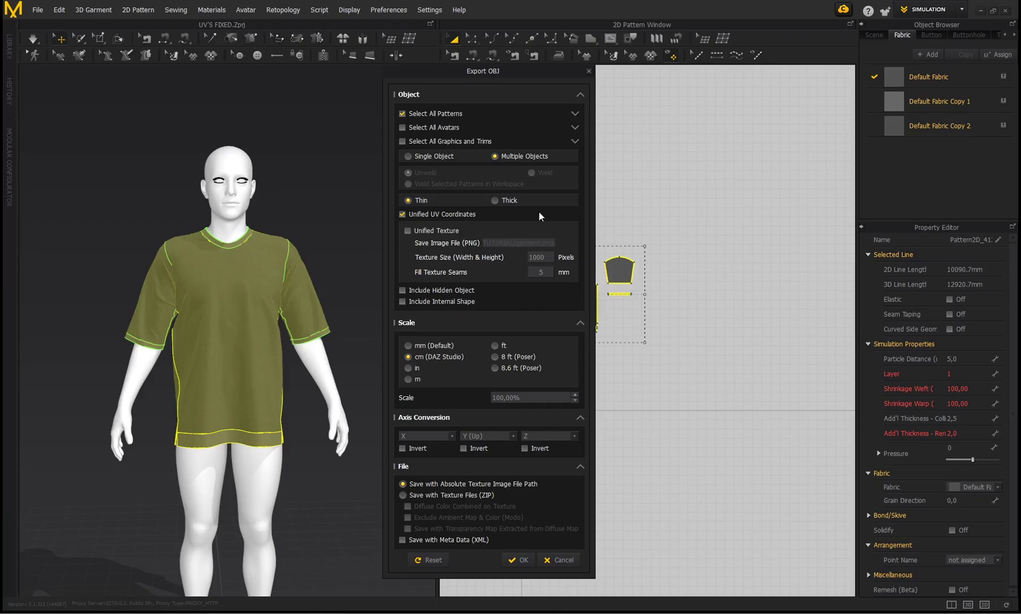
pyautogui.click(496, 201)
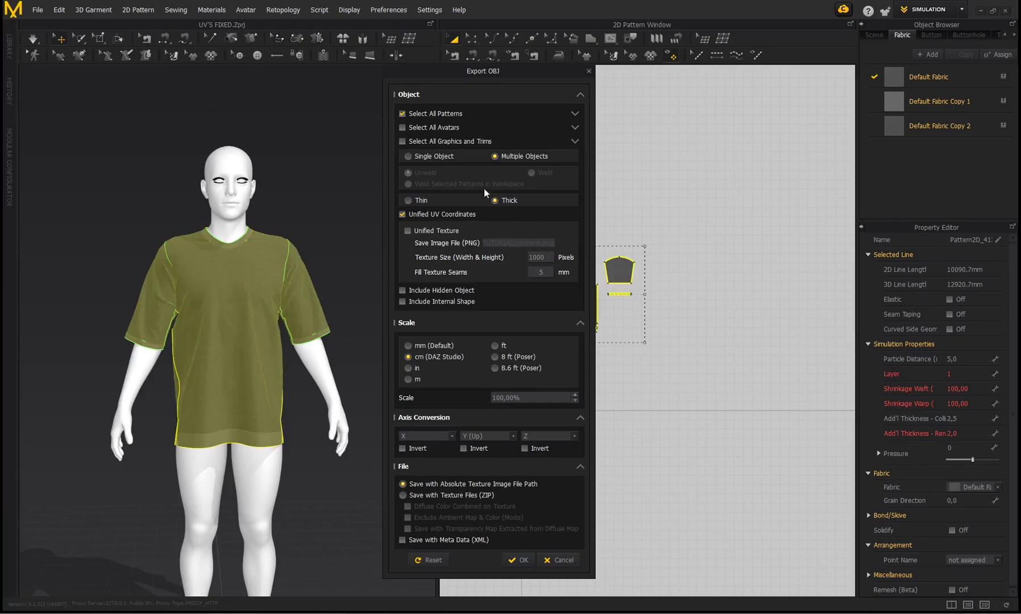
pyautogui.click(409, 202)
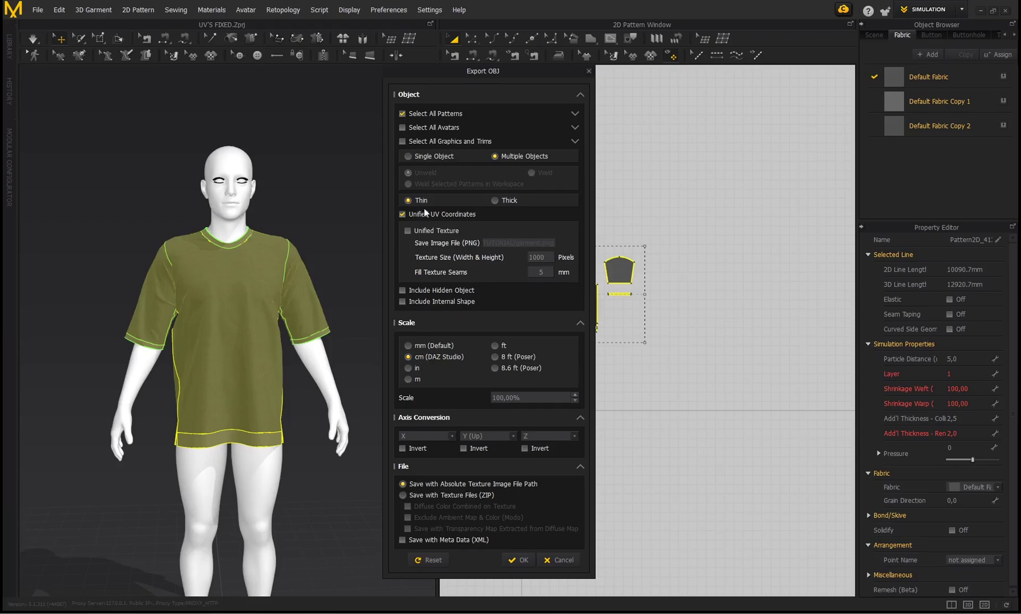
pyautogui.click(518, 560)
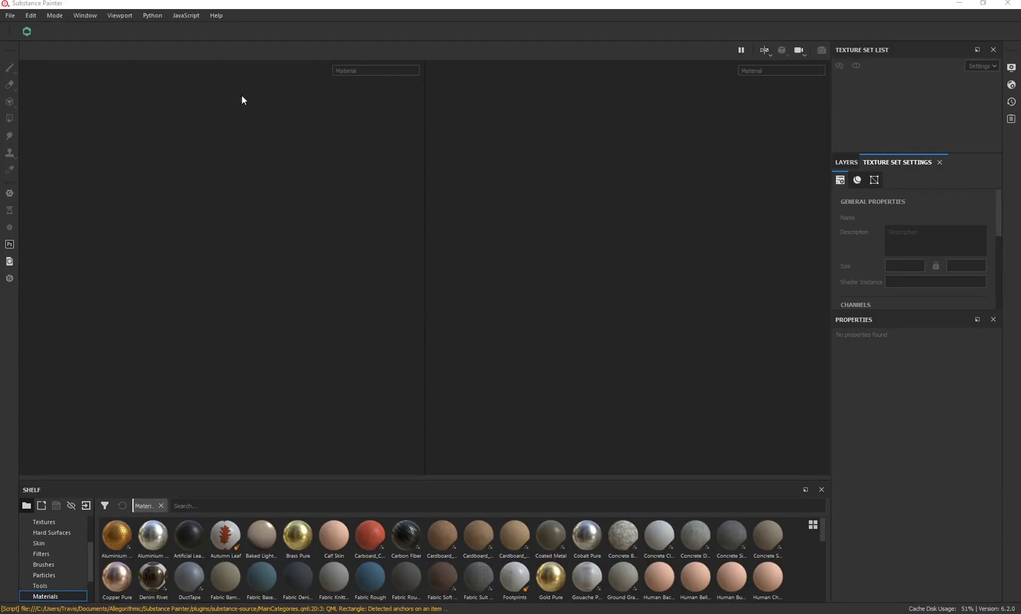
# Step: In Substance Painter, start a new project and choose garment.obj from the GARMENT TUTORIAL folder as its mesh
pyautogui.click(10, 15)
pyautogui.click(20, 27)
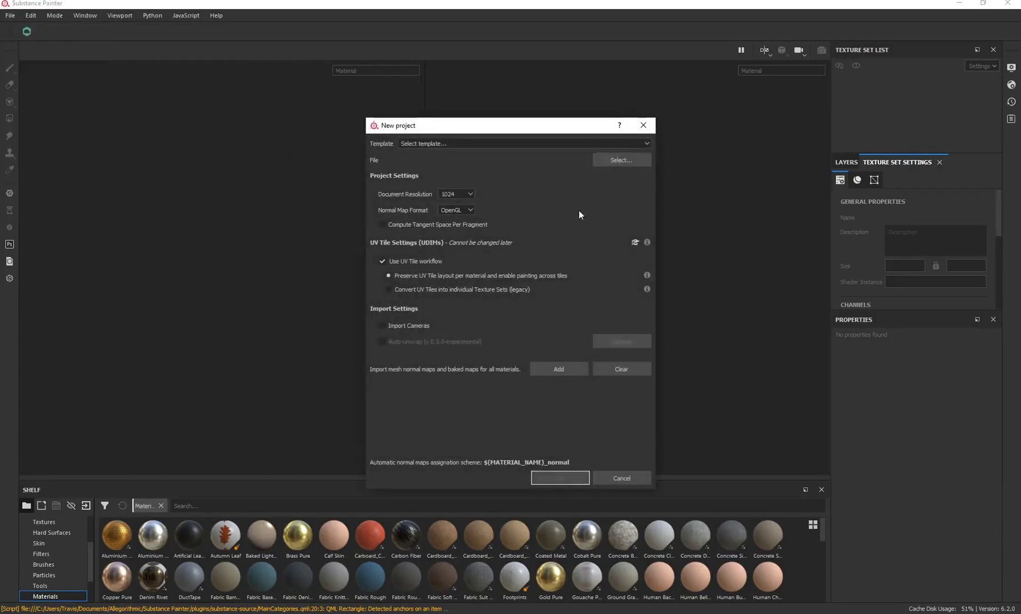
pyautogui.click(612, 161)
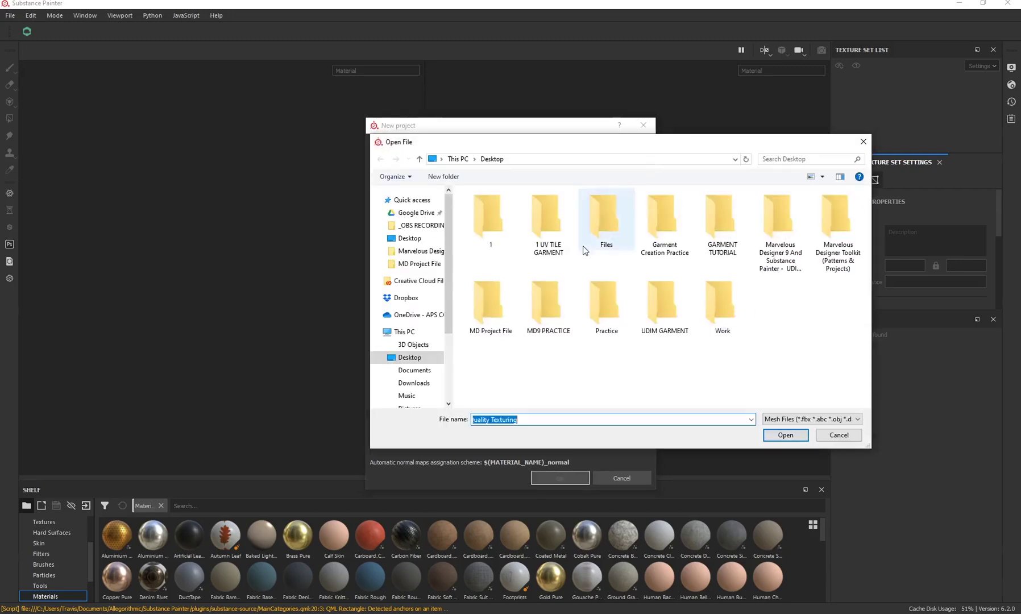
pyautogui.doubleClick(722, 227)
pyautogui.click(490, 217)
pyautogui.click(783, 436)
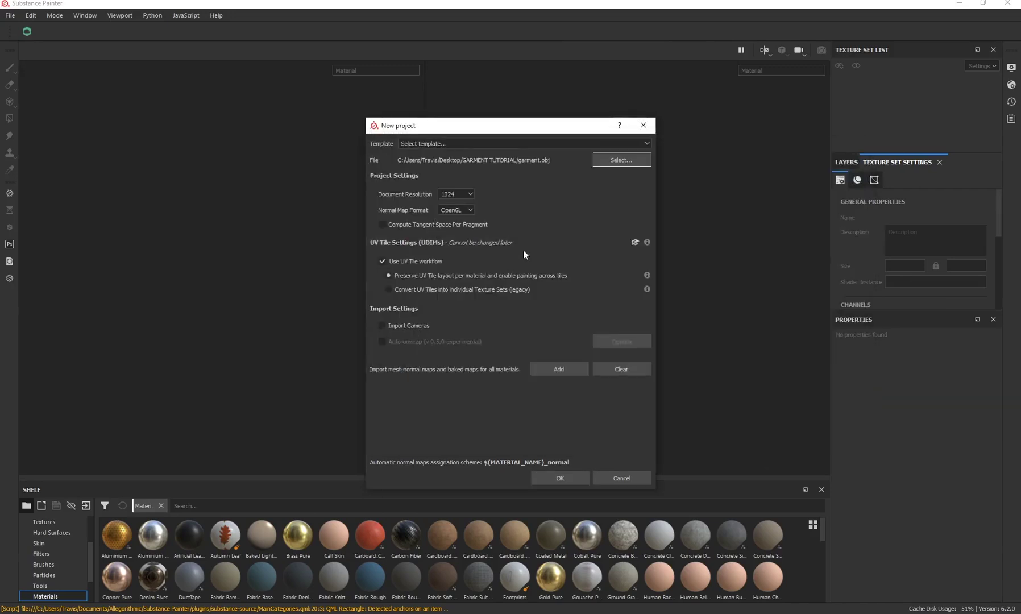
# Step: Create the project with the UV Tile workflow enabled and the tile layout preserved for painting across tiles
pyautogui.click(383, 262)
pyautogui.click(382, 262)
pyautogui.click(562, 477)
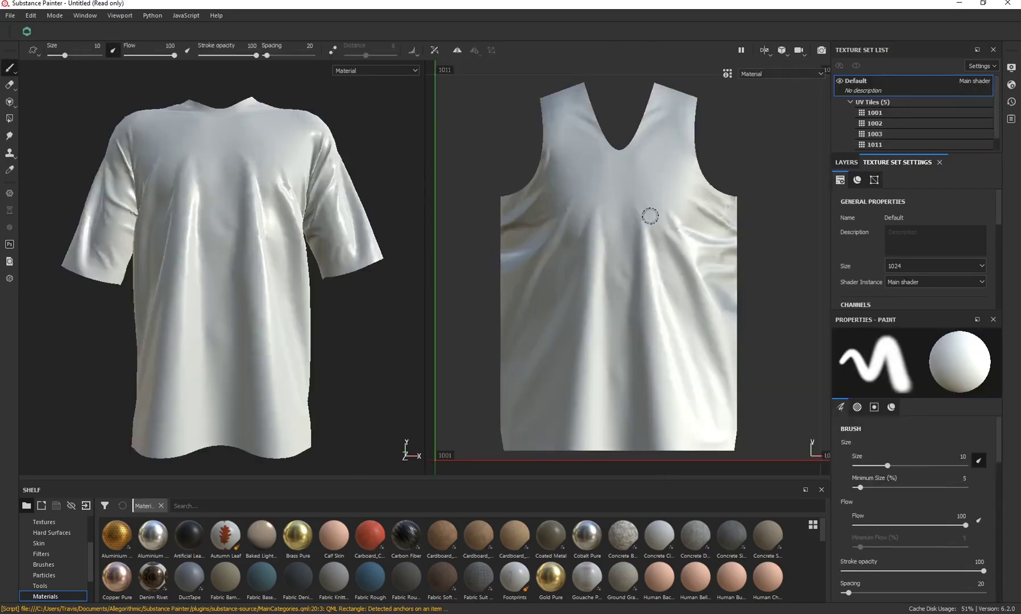
# Step: Examine the shirt's UV tile layout and view the imported mesh from several angles
pyautogui.scroll(-6, 682, 244)
pyautogui.keyDown('alt'); pyautogui.moveTo(744, 208); pyautogui.dragTo(593, 256, button='middle'); pyautogui.keyUp('alt')
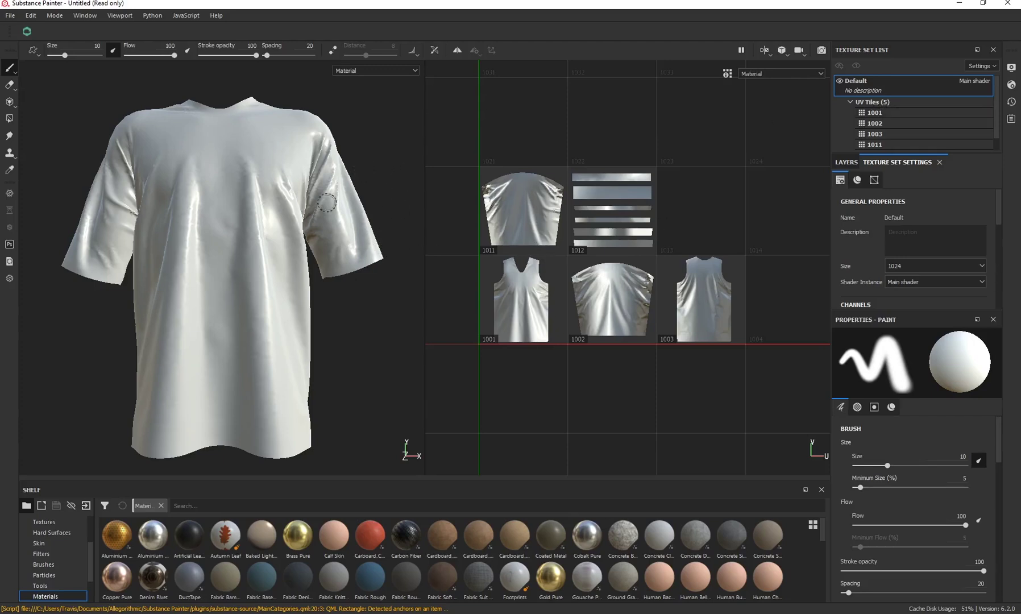
pyautogui.moveTo(378, 161)
pyautogui.keyDown('alt'); pyautogui.mouseDown()
pyautogui.moveTo(283, 156)
pyautogui.moveTo(359, 155)
pyautogui.moveTo(232, 205)
pyautogui.moveTo(240, 210)
pyautogui.mouseUp(); pyautogui.keyUp('alt')
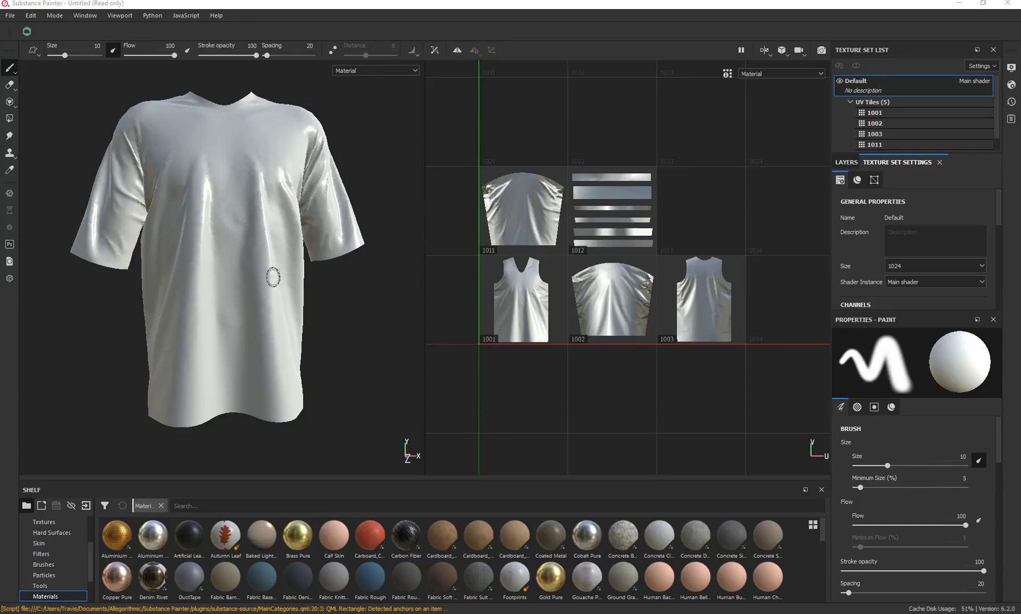
pyautogui.keyDown('alt'); pyautogui.moveTo(342, 290); pyautogui.dragTo(284, 432); pyautogui.keyUp('alt')
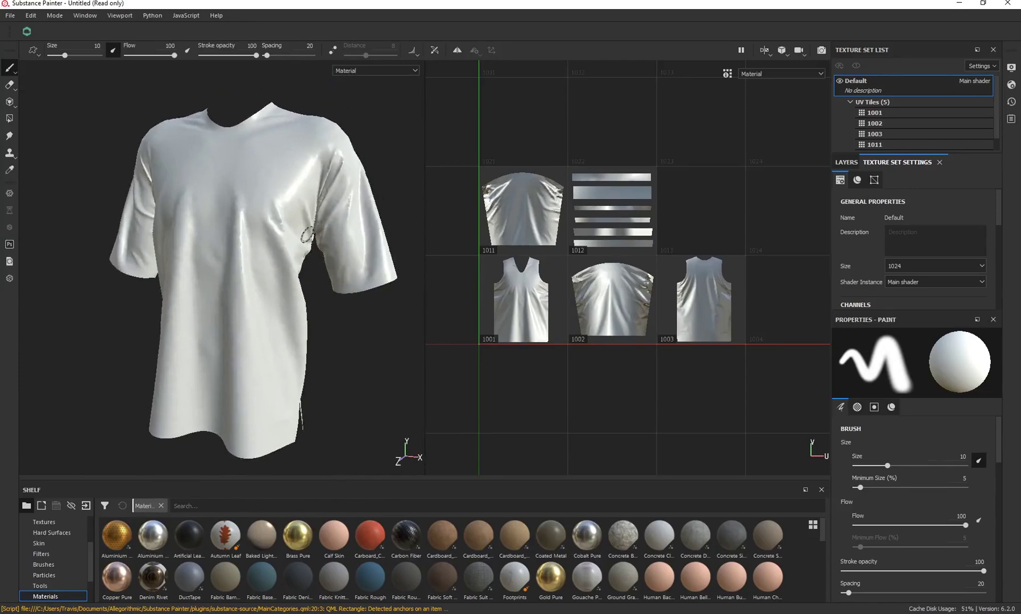
pyautogui.keyDown('alt'); pyautogui.moveTo(362, 341); pyautogui.dragTo(380, 339); pyautogui.keyUp('alt')
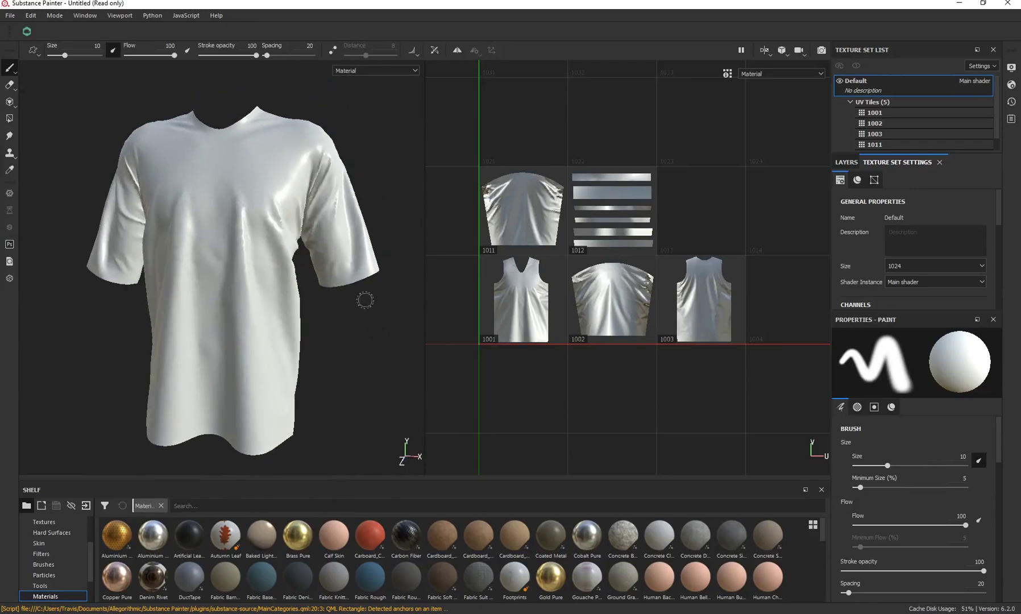
pyautogui.keyDown('alt'); pyautogui.moveTo(311, 304); pyautogui.dragTo(361, 313); pyautogui.keyUp('alt')
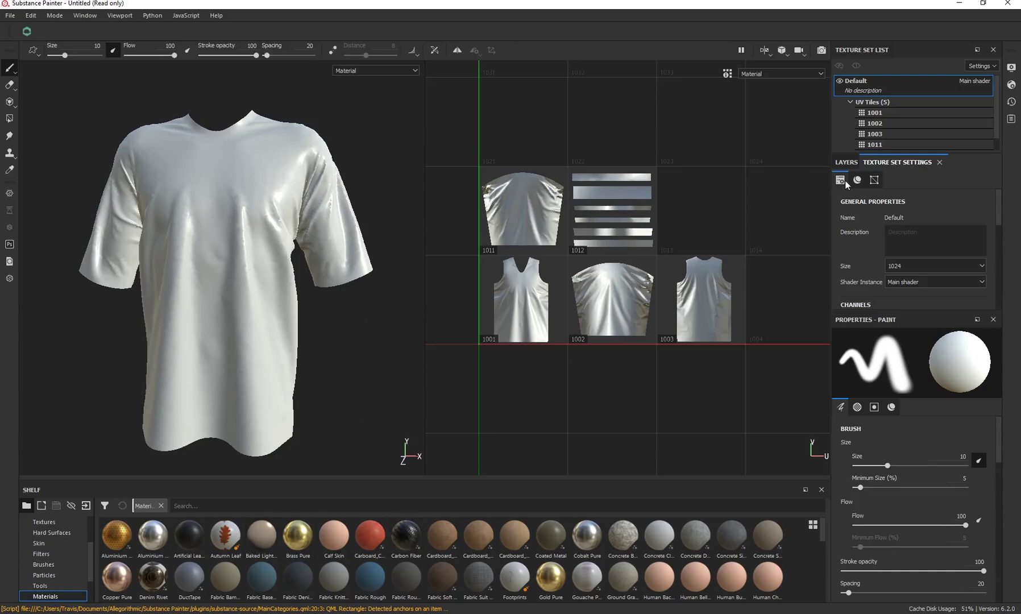
# Step: Add the Aluminium Insulator material as a fill layer above Layer 1, covering the whole shirt
pyautogui.click(847, 163)
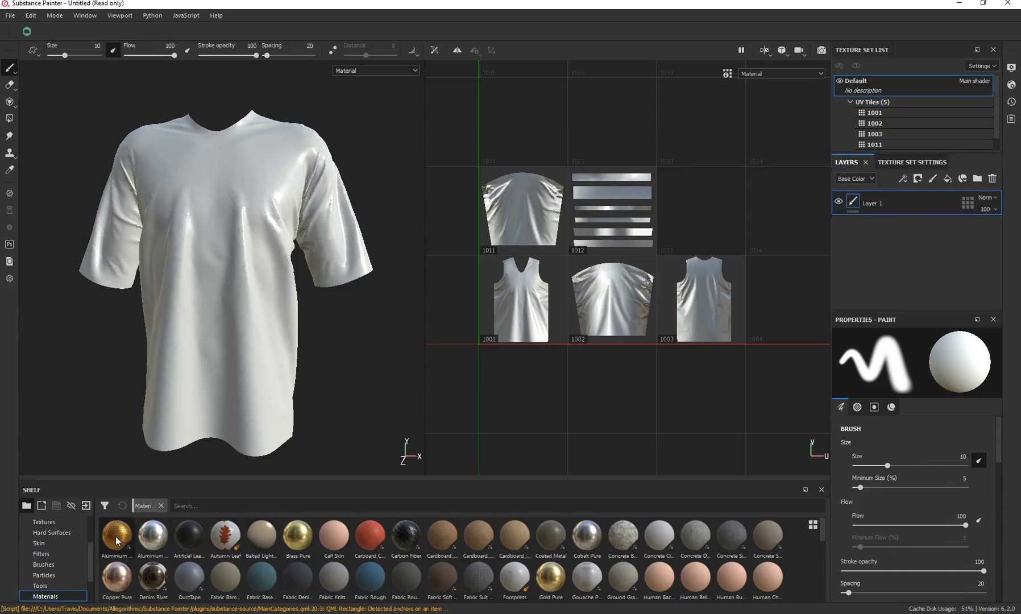
pyautogui.moveTo(114, 532); pyautogui.dragTo(881, 196)
pyautogui.keyDown('alt'); pyautogui.moveTo(189, 264); pyautogui.dragTo(143, 261); pyautogui.keyUp('alt')
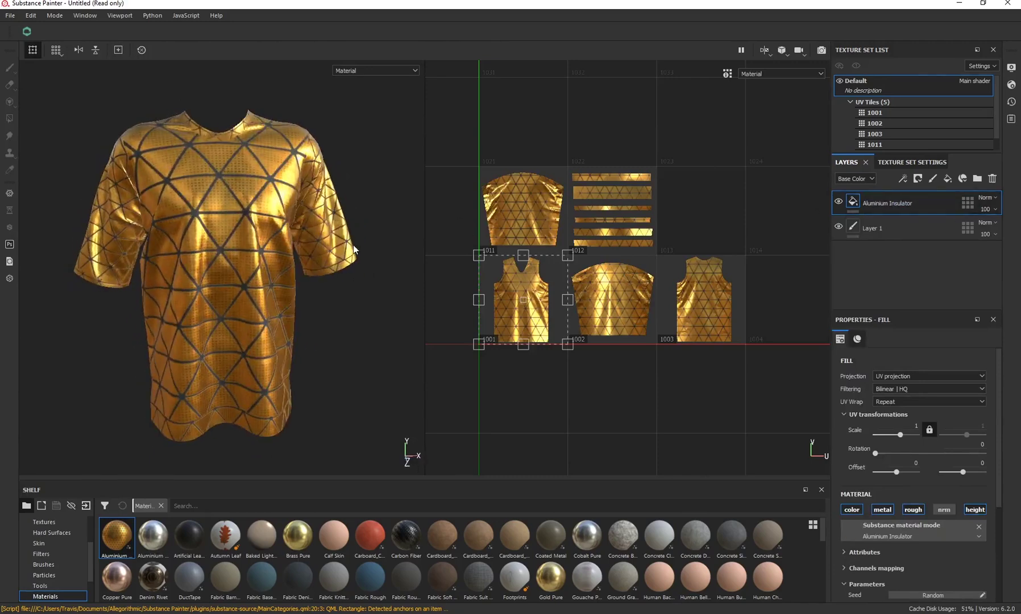
pyautogui.scroll(1, 352, 247)
pyautogui.keyDown('alt'); pyautogui.moveTo(352, 247); pyautogui.dragTo(314, 238); pyautogui.keyUp('alt')
pyautogui.keyDown('alt'); pyautogui.moveTo(331, 181); pyautogui.dragTo(306, 255); pyautogui.keyUp('alt')
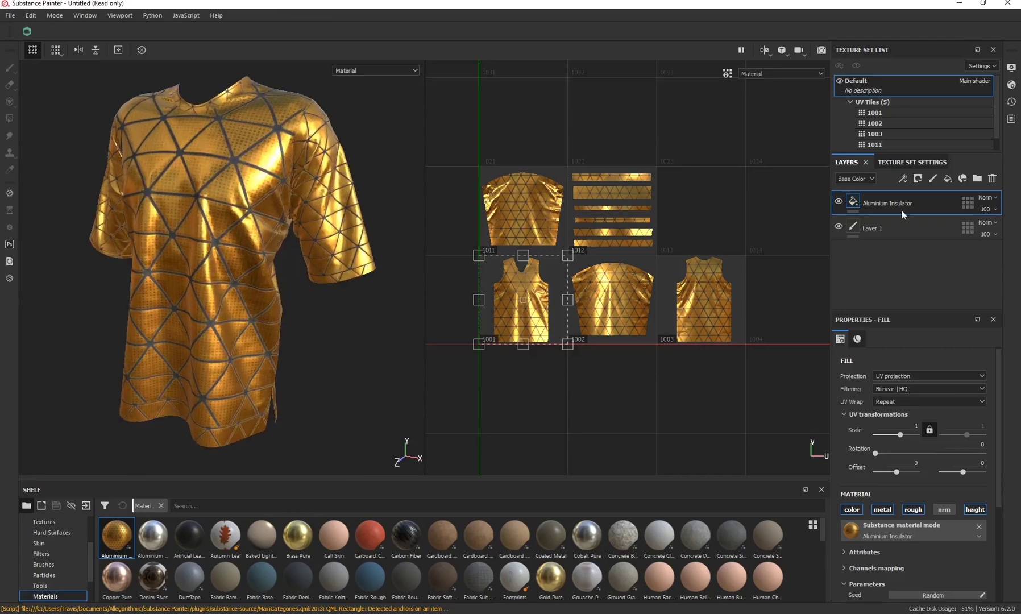
# Step: Exclude UV tiles 1011, 1002 and 1012 from the Aluminium Insulator layer's tile mask
pyautogui.click(970, 204)
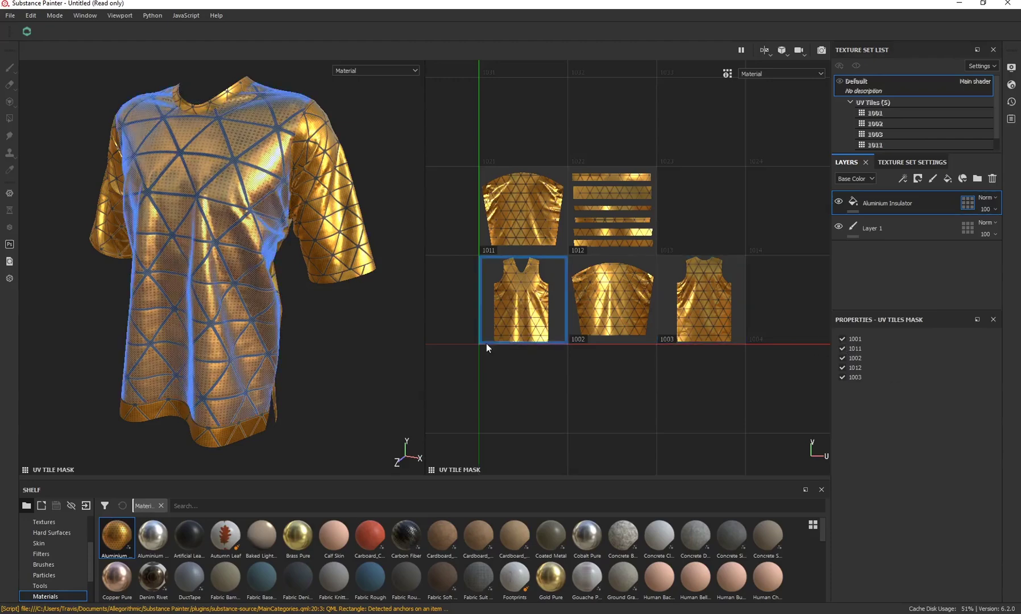
pyautogui.click(842, 348)
pyautogui.click(843, 358)
pyautogui.click(842, 367)
pyautogui.keyDown('alt'); pyautogui.moveTo(409, 256); pyautogui.dragTo(214, 260); pyautogui.keyUp('alt')
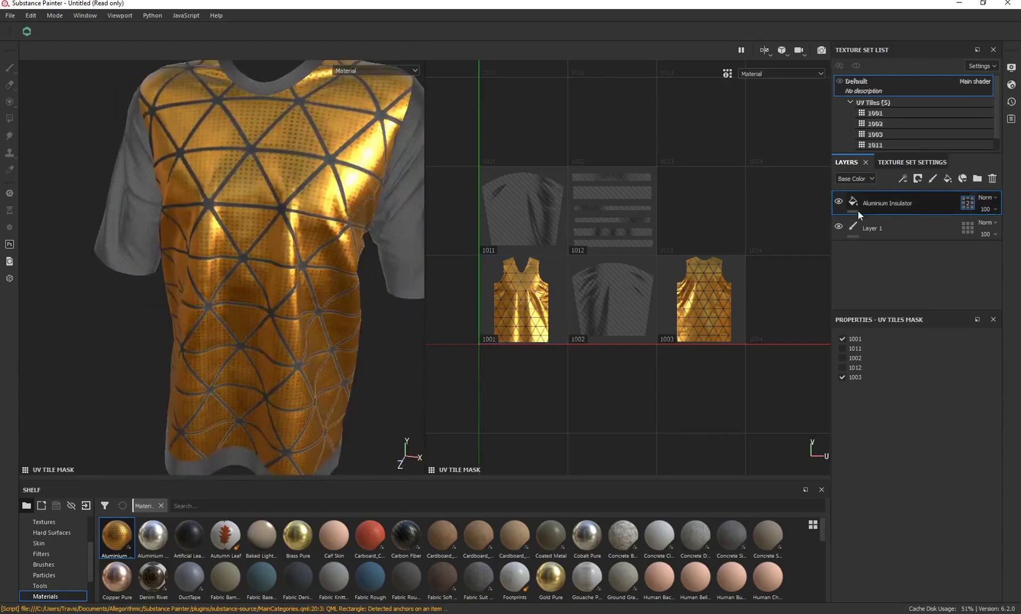
# Step: Set the Aluminium Insulator fill's UV scale to 5.52 and check the denser pattern on the shirt body
pyautogui.click(853, 203)
pyautogui.moveTo(898, 435); pyautogui.dragTo(902, 436)
pyautogui.scroll(5, 261, 239)
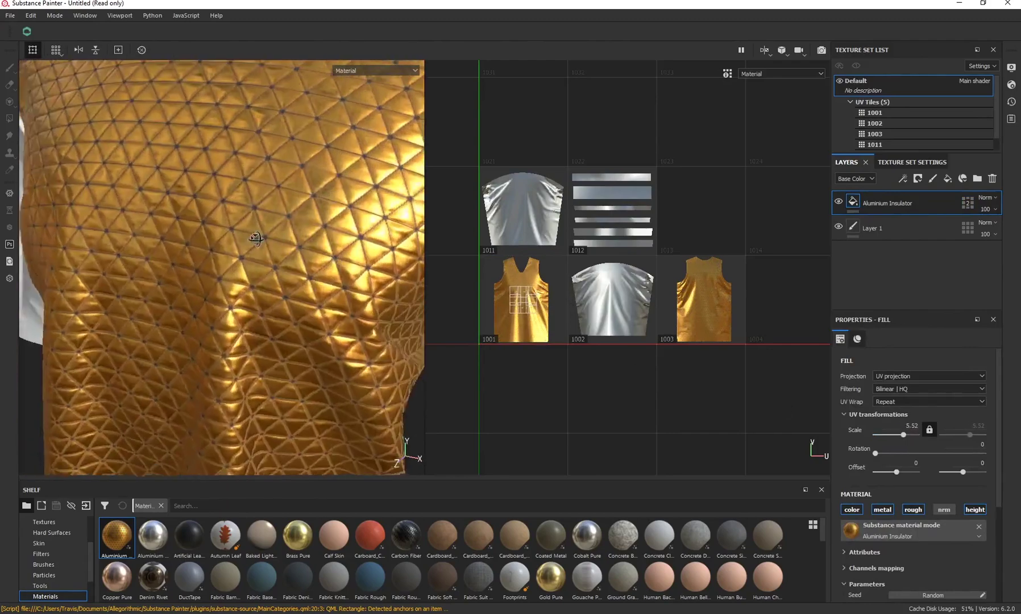
pyautogui.scroll(-5, 257, 236)
pyautogui.keyDown('alt'); pyautogui.moveTo(232, 236); pyautogui.dragTo(492, 277); pyautogui.keyUp('alt')
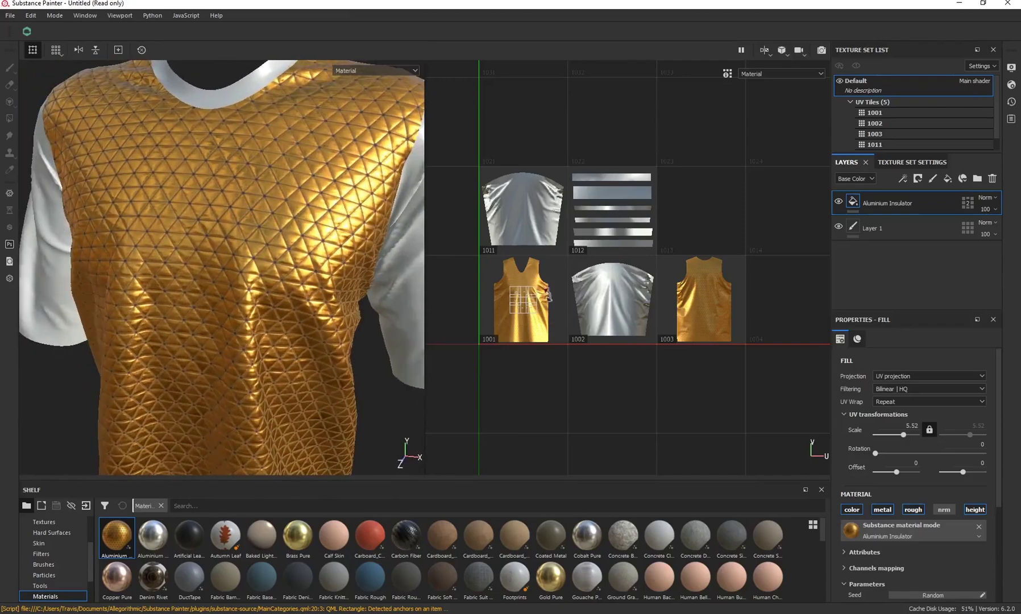
pyautogui.keyDown('alt'); pyautogui.moveTo(401, 248); pyautogui.dragTo(279, 229); pyautogui.keyUp('alt')
pyautogui.keyDown('alt'); pyautogui.moveTo(89, 181); pyautogui.dragTo(304, 179); pyautogui.keyUp('alt')
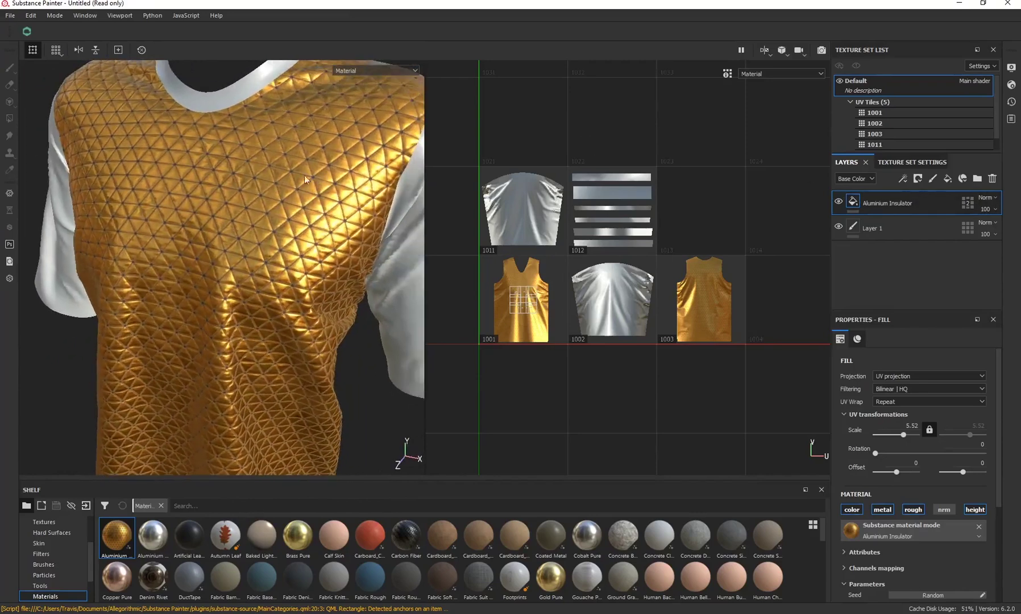
# Step: Raise the Default texture set's size to 4096
pyautogui.click(894, 164)
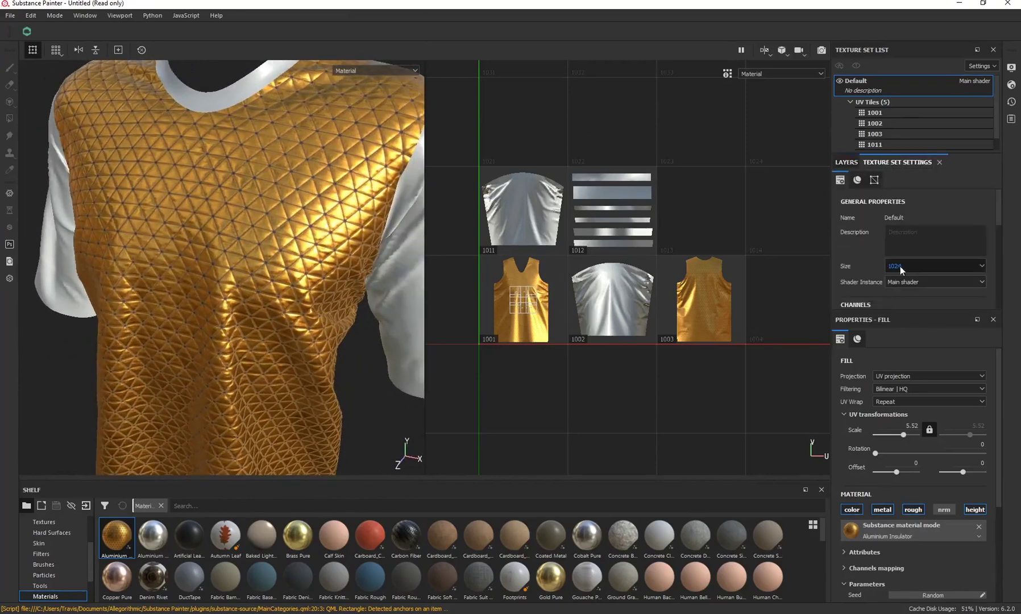
pyautogui.click(849, 164)
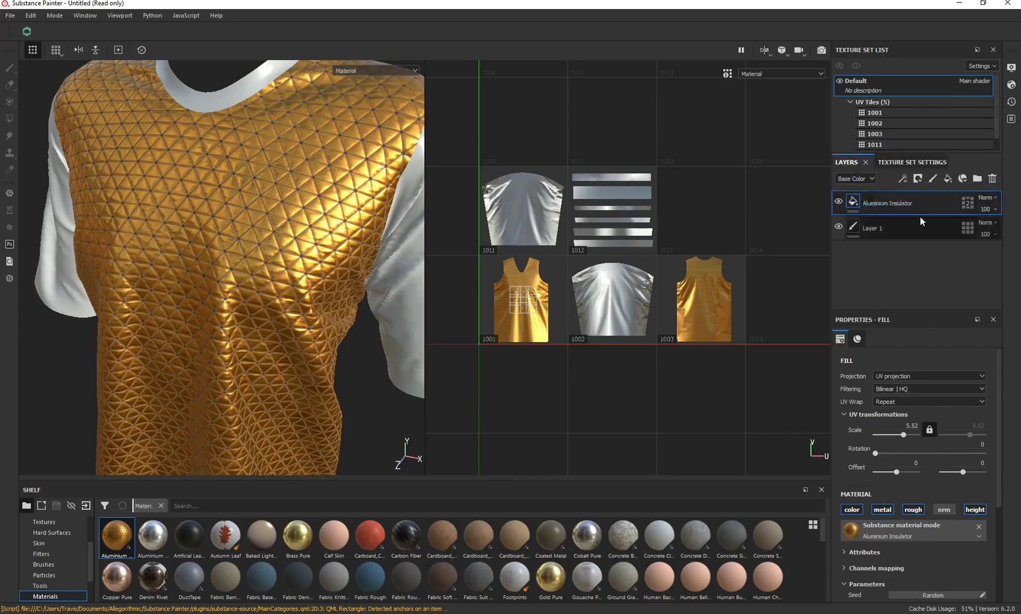
pyautogui.click(901, 164)
pyautogui.click(904, 268)
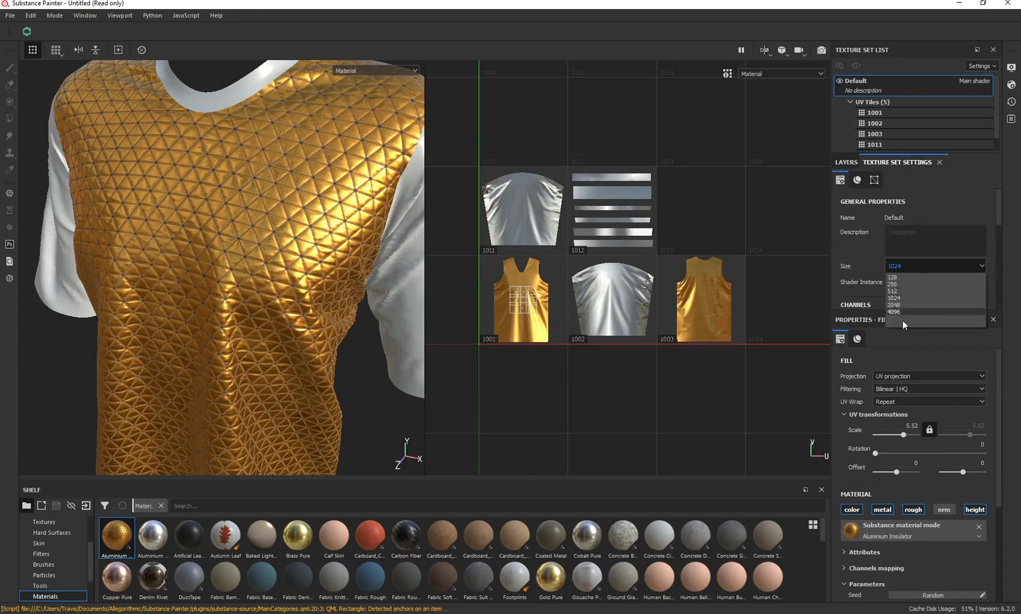
pyautogui.click(905, 310)
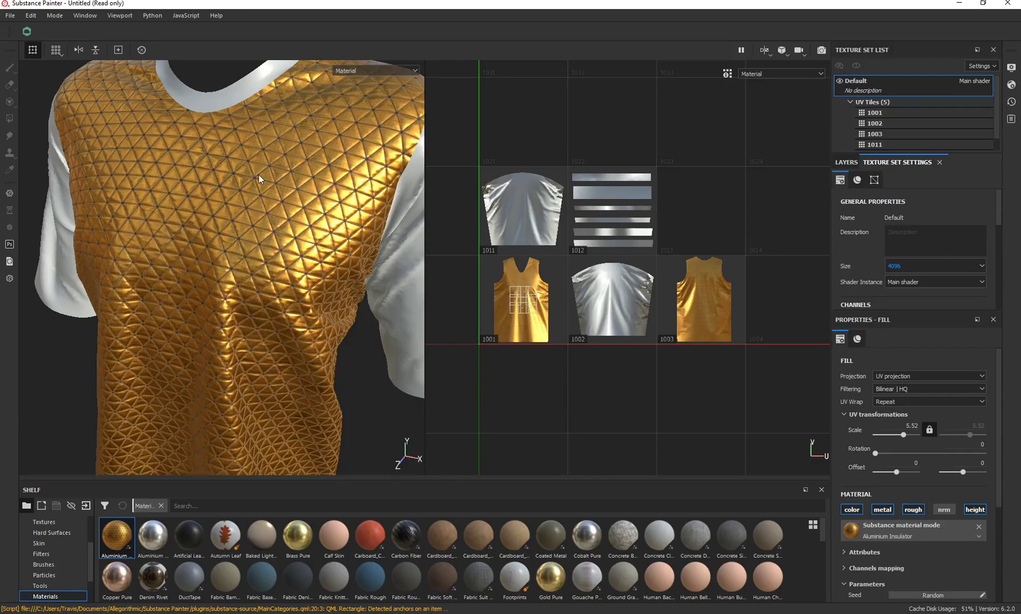
# Step: Examine the gold pattern's sharpness up close and across the front of the whole shirt
pyautogui.scroll(5, 260, 178)
pyautogui.scroll(8, 259, 180)
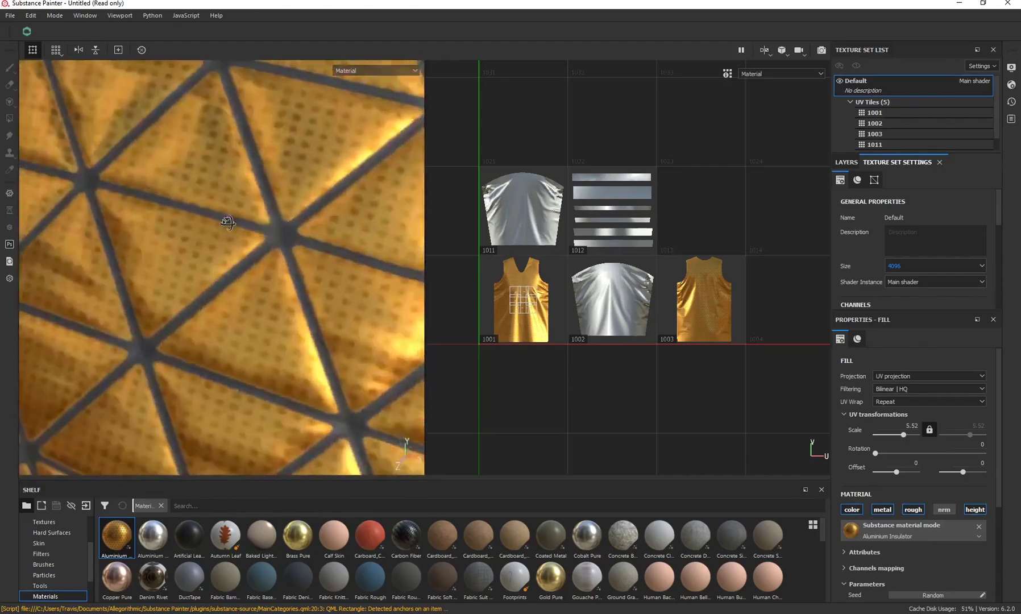
pyautogui.scroll(-3, 240, 229)
pyautogui.keyDown('alt'); pyautogui.moveTo(221, 193); pyautogui.dragTo(280, 212); pyautogui.keyUp('alt')
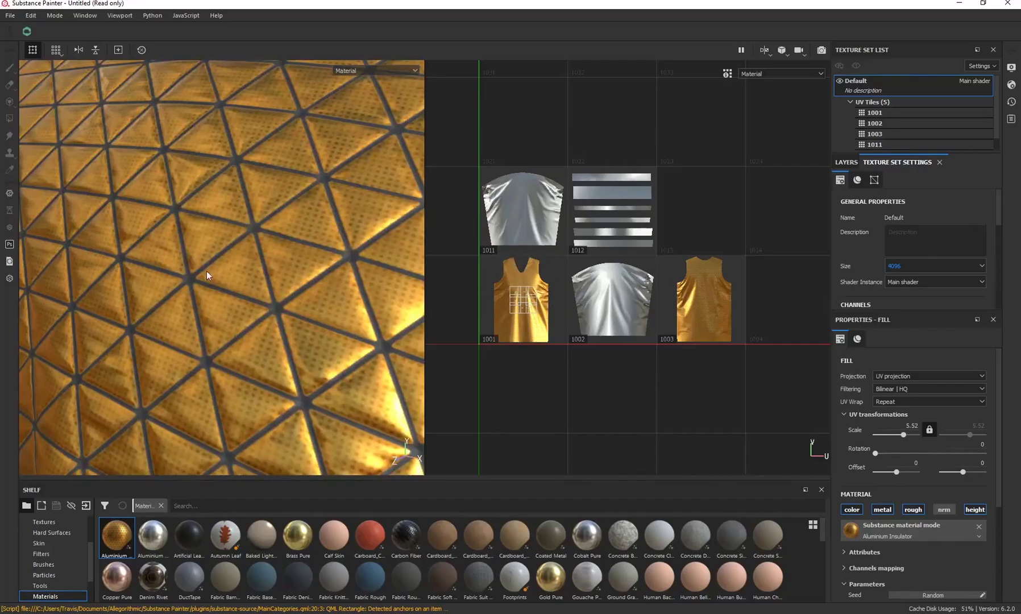
pyautogui.scroll(-5, 206, 271)
pyautogui.keyDown('alt'); pyautogui.moveTo(205, 271); pyautogui.dragTo(272, 270); pyautogui.keyUp('alt')
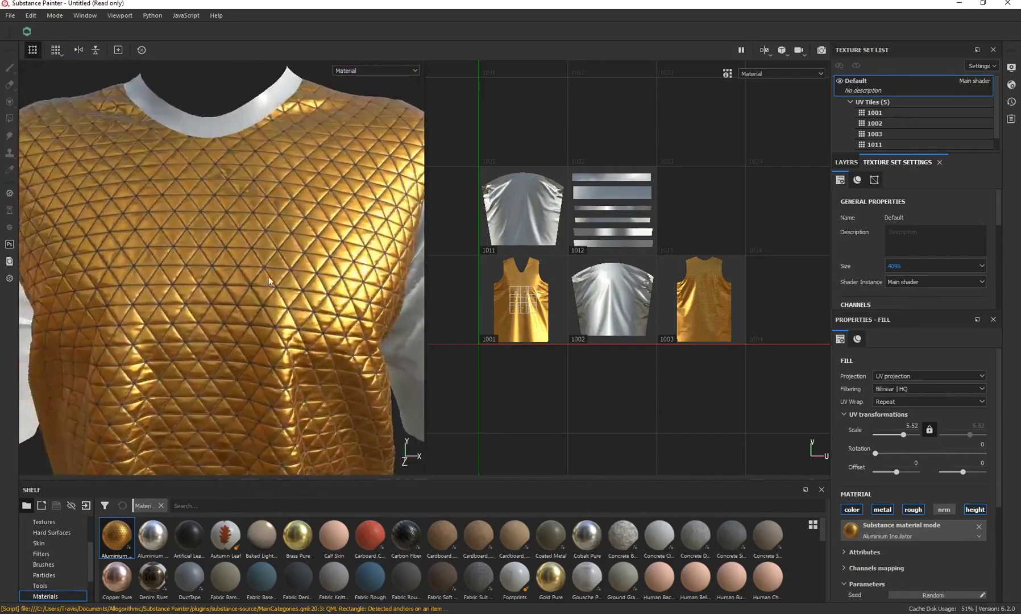
pyautogui.scroll(-3, 272, 271)
pyautogui.moveTo(209, 256)
pyautogui.keyDown('alt'); pyautogui.mouseDown()
pyautogui.moveTo(349, 244)
pyautogui.moveTo(237, 242)
pyautogui.moveTo(193, 256)
pyautogui.mouseUp(); pyautogui.keyUp('alt')
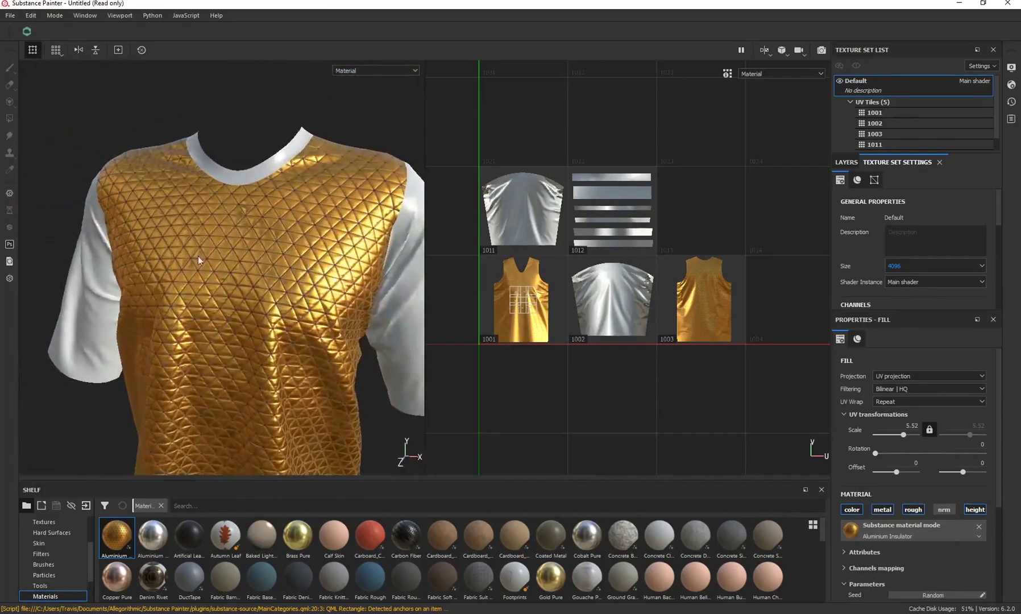
pyautogui.keyDown('alt'); pyautogui.moveTo(302, 277); pyautogui.dragTo(289, 238); pyautogui.keyUp('alt')
pyautogui.moveTo(165, 210)
pyautogui.keyDown('alt'); pyautogui.mouseDown()
pyautogui.moveTo(113, 212)
pyautogui.moveTo(174, 206)
pyautogui.moveTo(151, 199)
pyautogui.mouseUp(); pyautogui.keyUp('alt')
# Step: Return the Default texture set's size to 1024
pyautogui.click(902, 269)
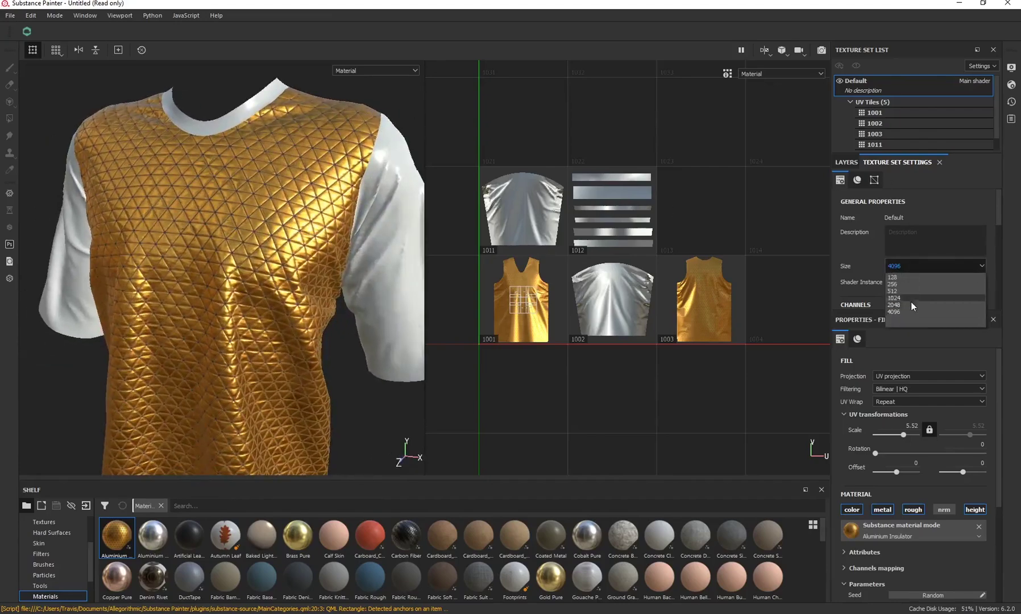
pyautogui.click(906, 299)
pyautogui.keyDown('alt'); pyautogui.moveTo(276, 212); pyautogui.dragTo(299, 209); pyautogui.keyUp('alt')
# Step: Re-enable UV tiles 1011, 1002 and 1012 in the Aluminium Insulator layer's tile mask
pyautogui.click(843, 162)
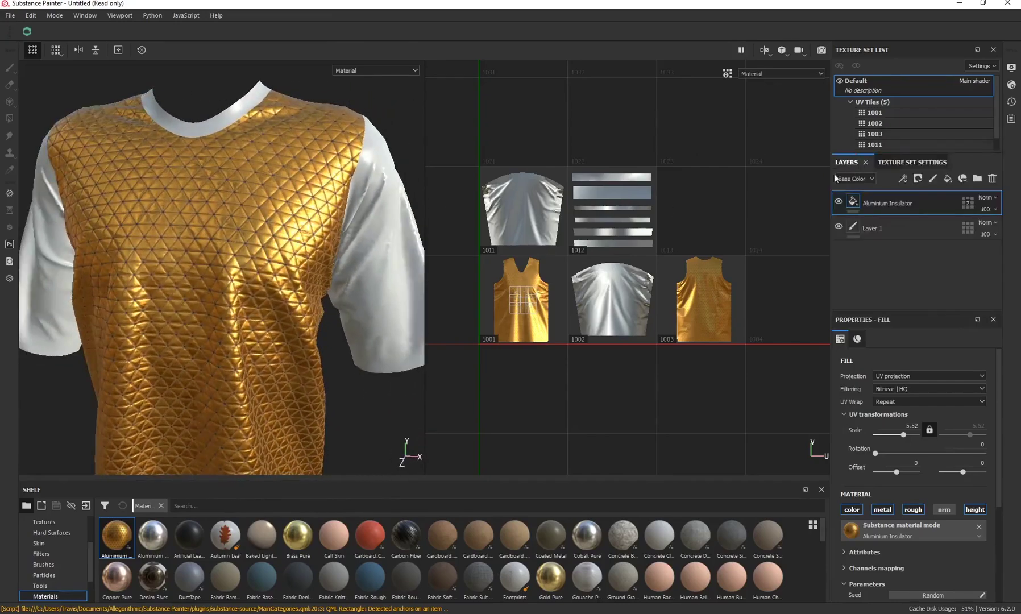
pyautogui.click(968, 205)
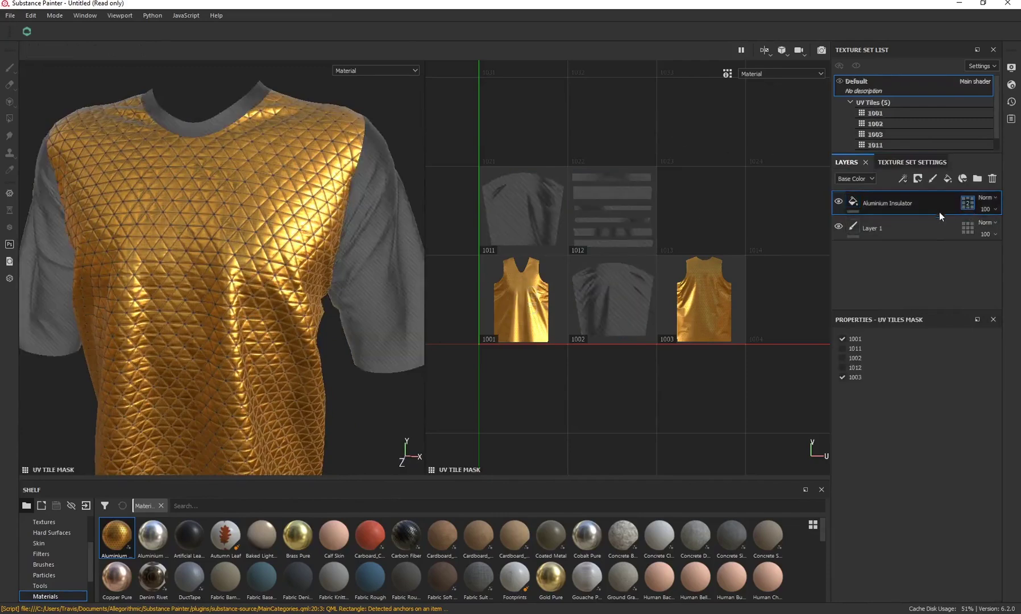
pyautogui.click(842, 348)
pyautogui.click(842, 358)
pyautogui.click(842, 367)
pyautogui.keyDown('alt'); pyautogui.moveTo(273, 256); pyautogui.dragTo(301, 259); pyautogui.keyUp('alt')
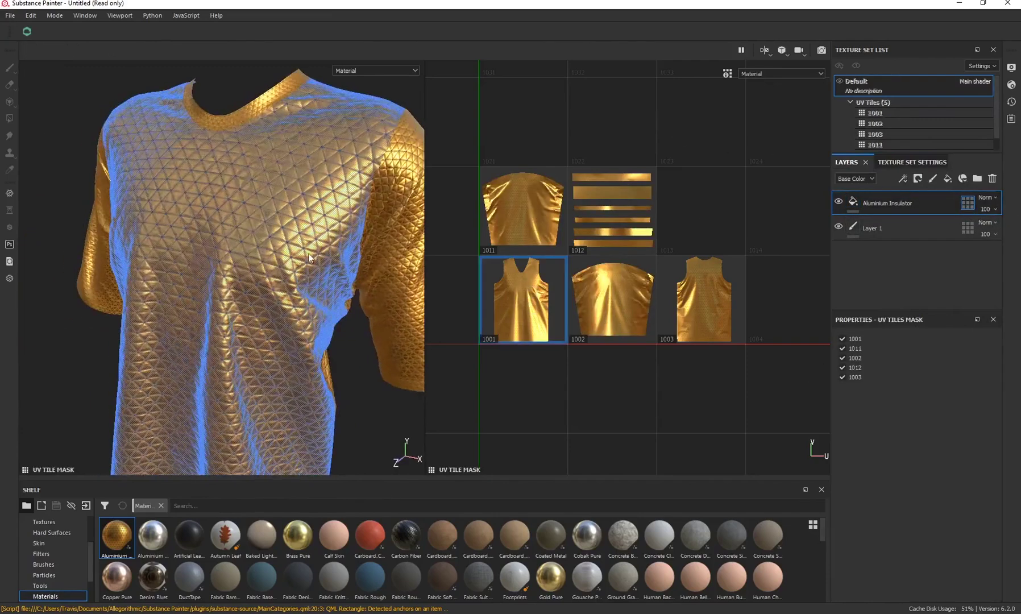
pyautogui.keyDown('alt'); pyautogui.moveTo(331, 310); pyautogui.dragTo(378, 286); pyautogui.keyUp('alt')
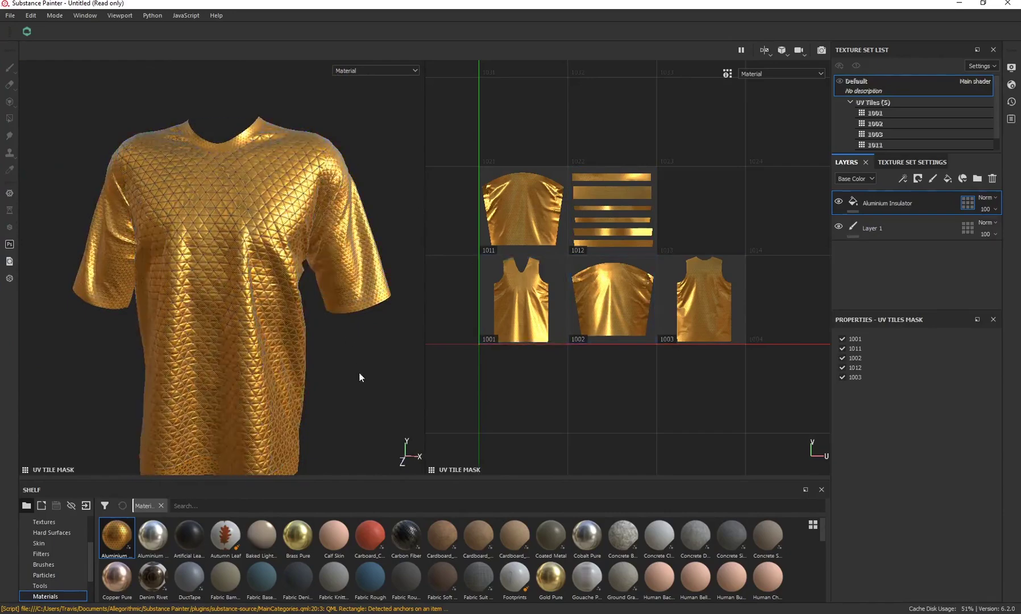
# Step: Add a fill layer with a black mask above the Aluminium Insulator layer
pyautogui.keyDown('alt'); pyautogui.moveTo(275, 194); pyautogui.dragTo(191, 215); pyautogui.keyUp('alt')
pyautogui.keyDown('alt'); pyautogui.moveTo(131, 171); pyautogui.dragTo(168, 172); pyautogui.keyUp('alt')
pyautogui.keyDown('alt'); pyautogui.moveTo(189, 233); pyautogui.dragTo(410, 285); pyautogui.keyUp('alt')
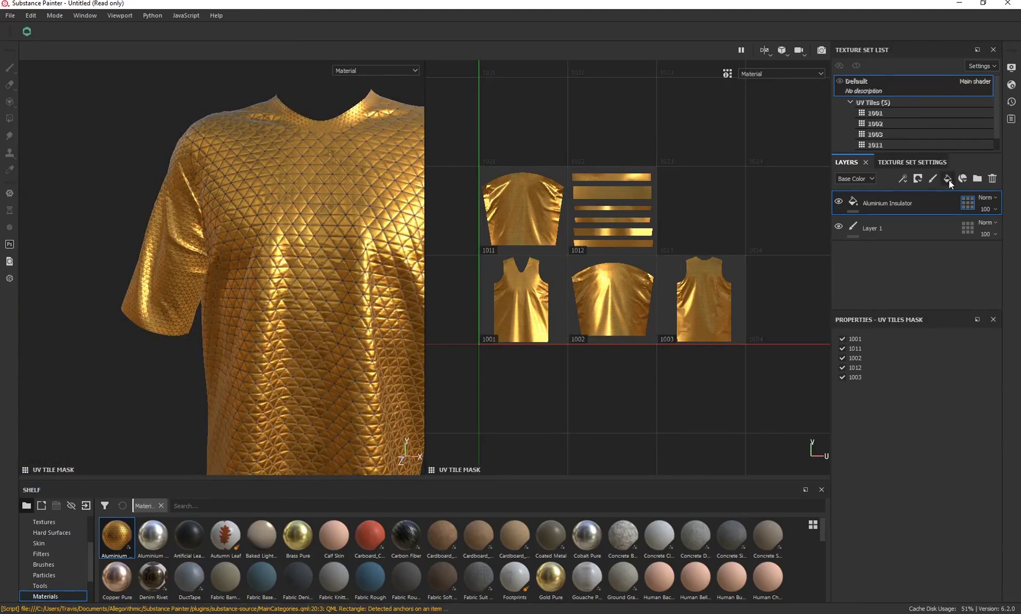
pyautogui.click(949, 180)
pyautogui.rightClick(876, 206)
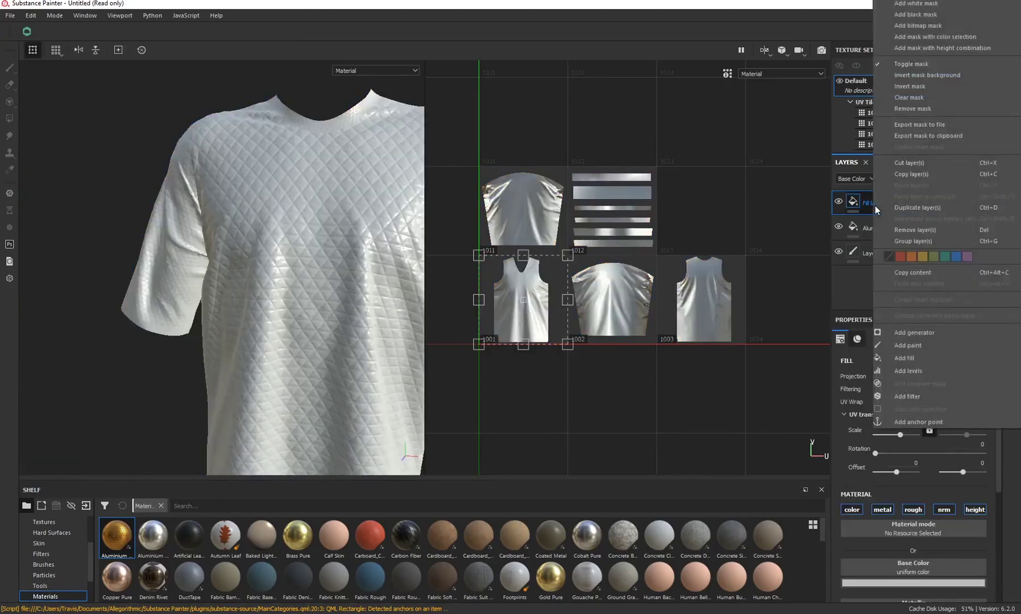
pyautogui.click(907, 14)
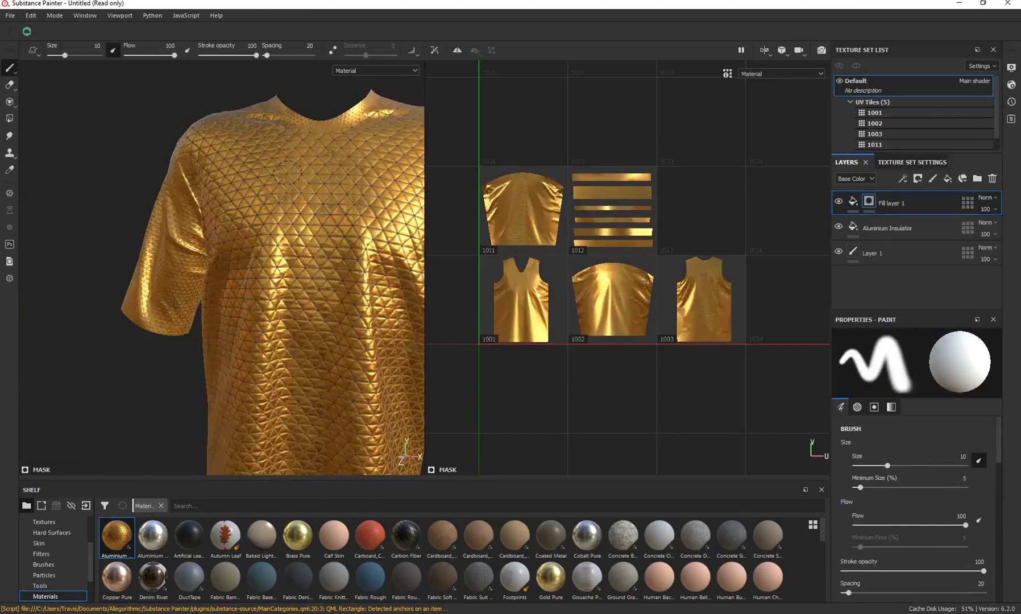
# Step: Paint the fill layer's mask in a white band from one front shoulder over both sleeves and the upper back, with a branch down the back's centre
pyautogui.keyDown('alt'); pyautogui.moveTo(307, 178); pyautogui.dragTo(208, 162, button='middle'); pyautogui.keyUp('alt')
pyautogui.moveTo(391, 155)
pyautogui.keyDown('alt'); pyautogui.mouseDown()
pyautogui.moveTo(245, 175)
pyautogui.moveTo(253, 184)
pyautogui.mouseUp(); pyautogui.keyUp('alt')
pyautogui.moveTo(269, 117); pyautogui.dragTo(327, 121)
pyautogui.keyDown('alt'); pyautogui.moveTo(220, 126); pyautogui.dragTo(247, 126); pyautogui.keyUp('alt')
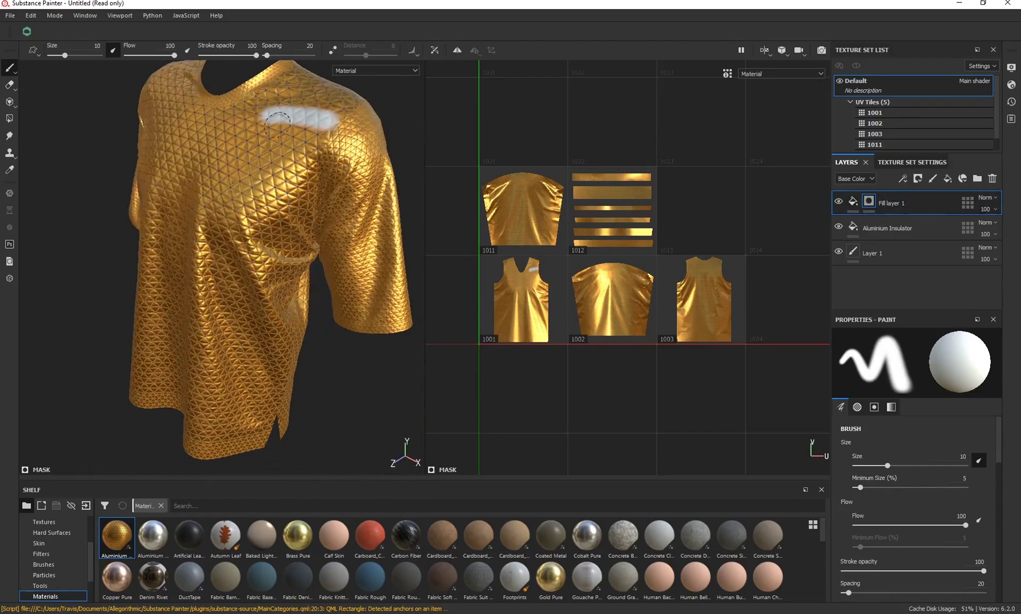
pyautogui.moveTo(321, 118)
pyautogui.mouseDown()
pyautogui.moveTo(268, 116)
pyautogui.moveTo(333, 124)
pyautogui.moveTo(284, 114)
pyautogui.moveTo(355, 138)
pyautogui.moveTo(382, 187)
pyautogui.moveTo(267, 114)
pyautogui.moveTo(319, 126)
pyautogui.moveTo(384, 196)
pyautogui.moveTo(227, 205)
pyautogui.moveTo(122, 177)
pyautogui.moveTo(145, 191)
pyautogui.moveTo(113, 188)
pyautogui.moveTo(99, 211)
pyautogui.moveTo(141, 151)
pyautogui.moveTo(287, 184)
pyautogui.moveTo(306, 324)
pyautogui.moveTo(321, 179)
pyautogui.moveTo(411, 154)
pyautogui.mouseUp()
pyautogui.keyDown('alt'); pyautogui.moveTo(250, 152); pyautogui.dragTo(130, 85, button='middle'); pyautogui.keyUp('alt')
pyautogui.keyDown('alt'); pyautogui.moveTo(227, 142); pyautogui.dragTo(262, 162); pyautogui.keyUp('alt')
pyautogui.keyDown('alt'); pyautogui.moveTo(262, 162); pyautogui.dragTo(205, 145, button='right'); pyautogui.keyUp('alt')
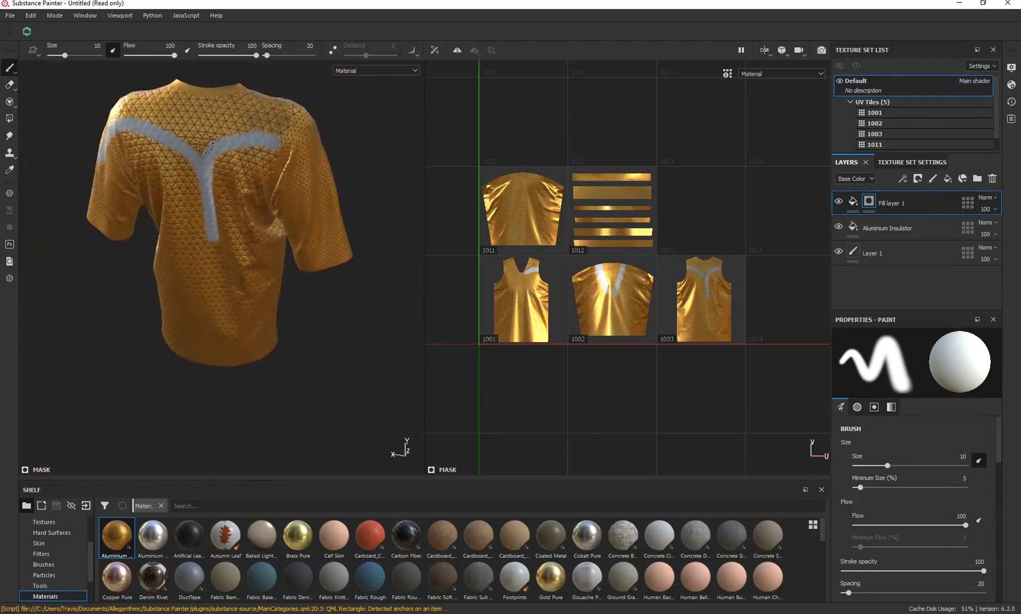
pyautogui.keyDown('alt'); pyautogui.moveTo(178, 163); pyautogui.dragTo(212, 156); pyautogui.keyUp('alt')
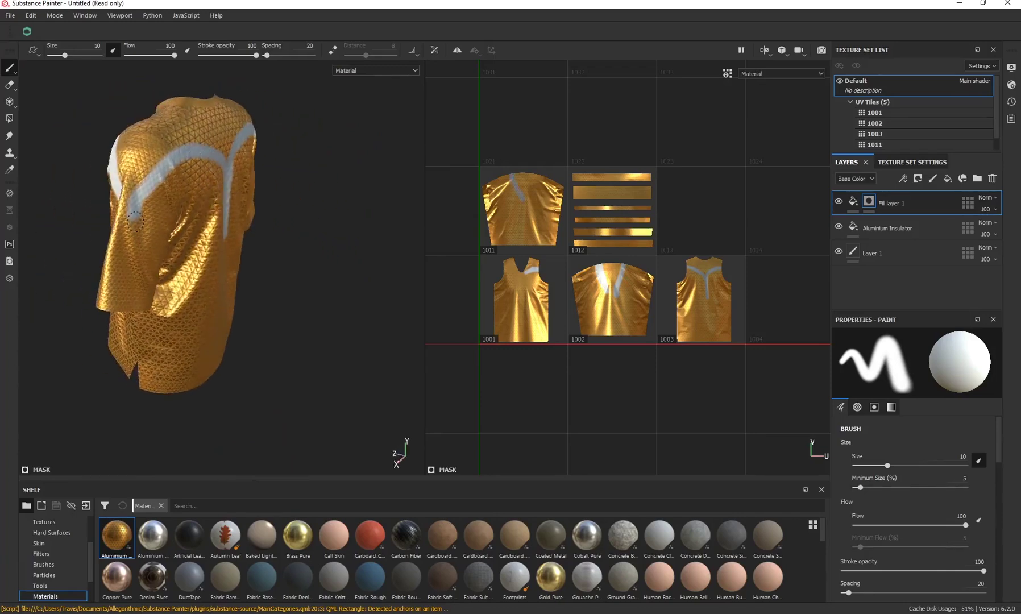
# Step: Examine how the painted band crosses the sleeve and back seams, and frame the whole shirt and its UV tiles
pyautogui.keyDown('alt'); pyautogui.moveTo(130, 175); pyautogui.dragTo(160, 187); pyautogui.keyUp('alt')
pyautogui.keyDown('alt'); pyautogui.moveTo(149, 199); pyautogui.dragTo(225, 179, button='right'); pyautogui.keyUp('alt')
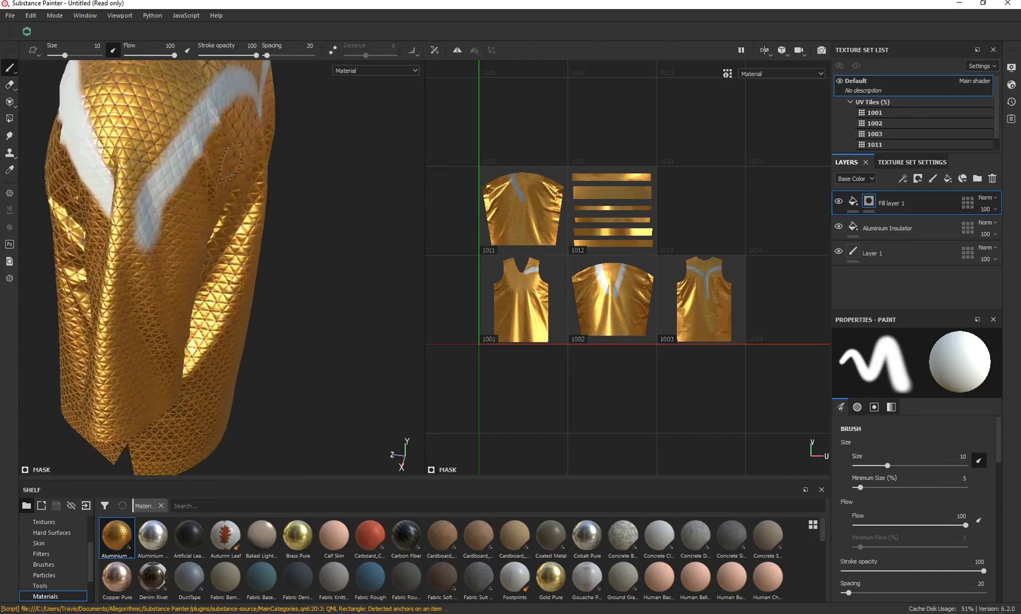
pyautogui.keyDown('alt'); pyautogui.moveTo(244, 173); pyautogui.dragTo(200, 171); pyautogui.keyUp('alt')
pyautogui.keyDown('alt'); pyautogui.moveTo(199, 171); pyautogui.dragTo(194, 187, button='middle'); pyautogui.keyUp('alt')
pyautogui.keyDown('alt'); pyautogui.moveTo(193, 187); pyautogui.dragTo(210, 195); pyautogui.keyUp('alt')
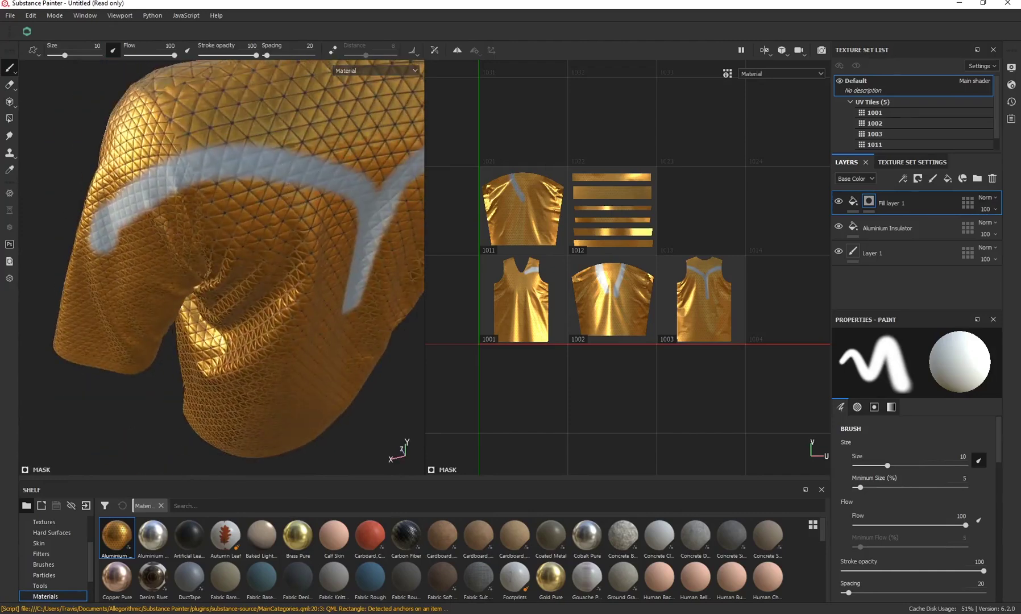
pyautogui.press('f')
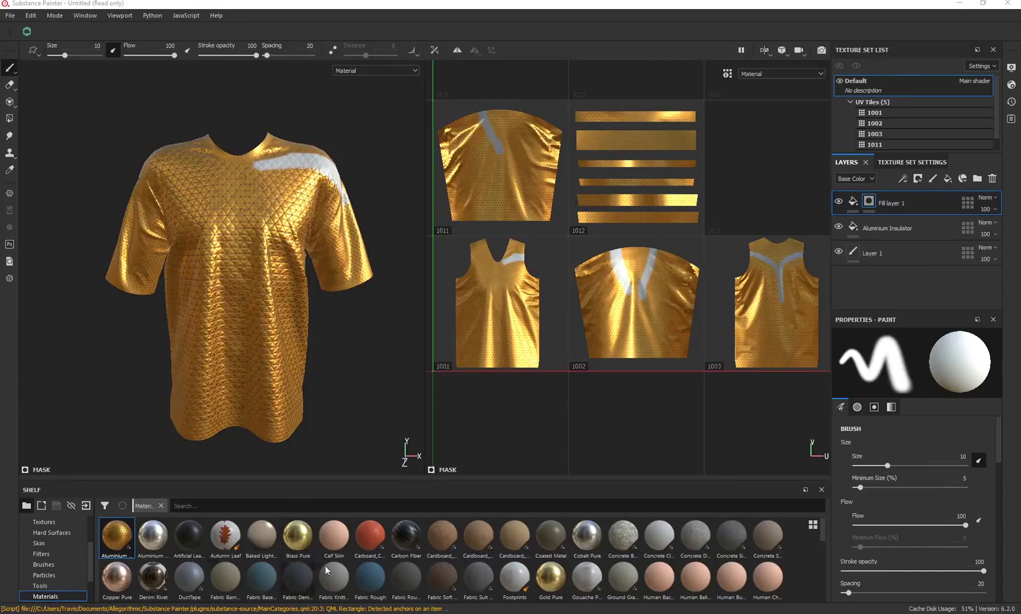
# Step: Examine the painted white band where it crosses from the front shoulder onto the sleeve, then frame the whole shirt
pyautogui.keyDown('alt'); pyautogui.moveTo(330, 300); pyautogui.dragTo(256, 245); pyautogui.keyUp('alt')
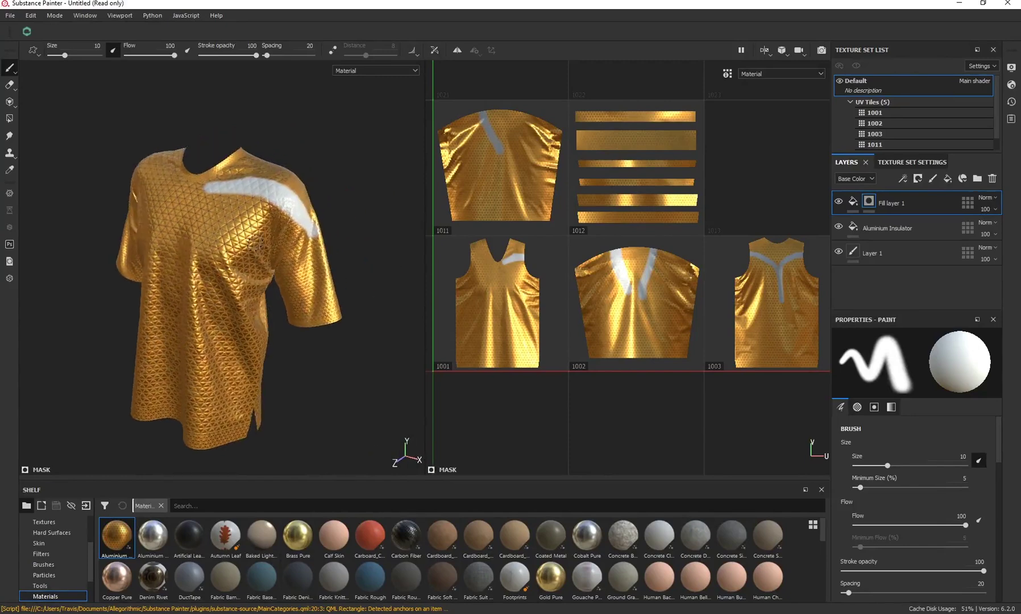
pyautogui.scroll(5, 243, 245)
pyautogui.scroll(-2, 244, 244)
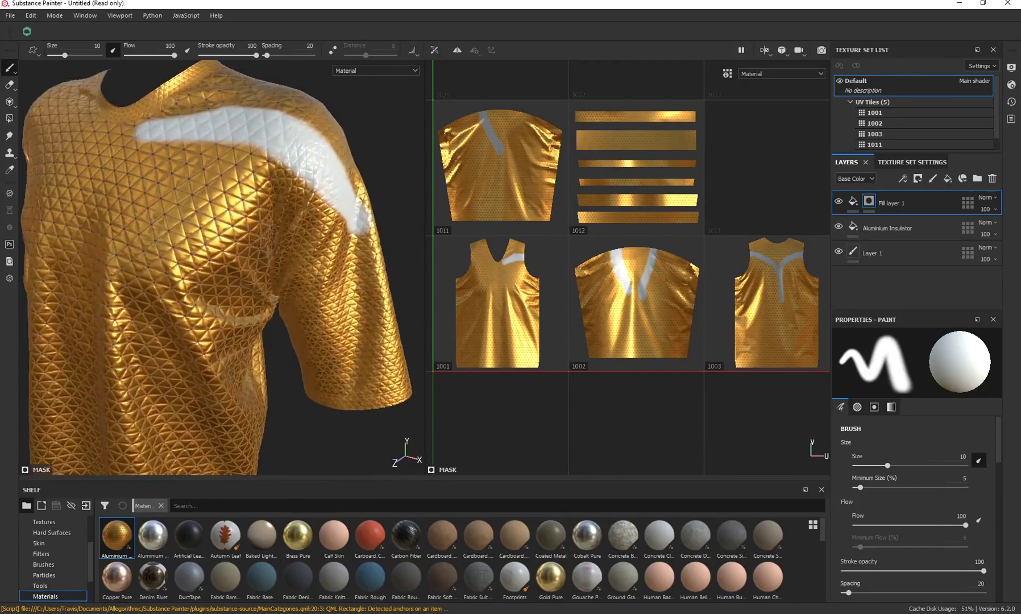
pyautogui.keyDown('alt'); pyautogui.moveTo(243, 244); pyautogui.dragTo(260, 240, button='middle'); pyautogui.keyUp('alt')
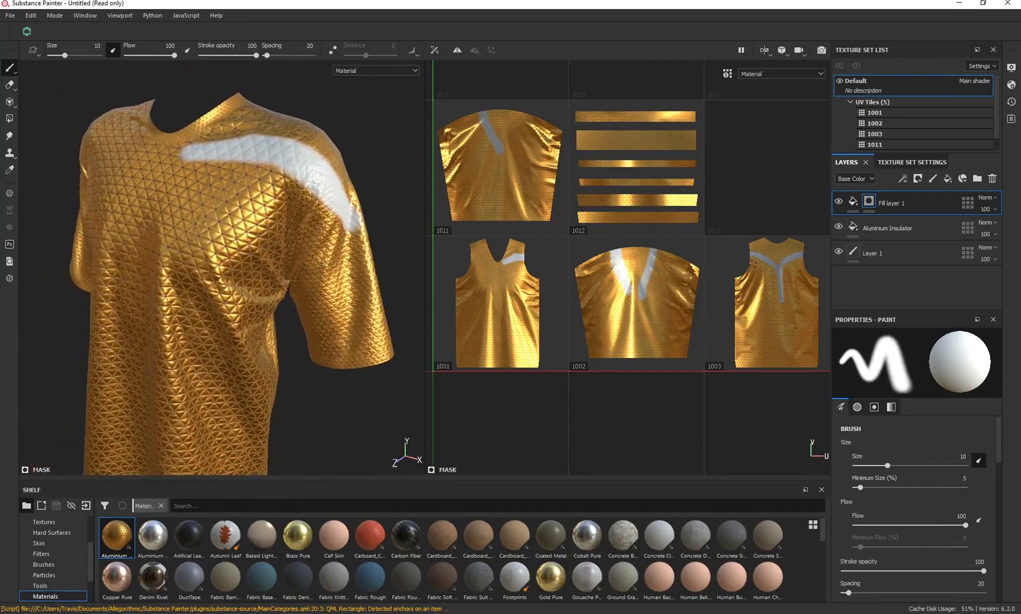
pyautogui.keyDown('alt'); pyautogui.moveTo(239, 241); pyautogui.dragTo(239, 267); pyautogui.keyUp('alt')
pyautogui.keyDown('alt'); pyautogui.moveTo(265, 246); pyautogui.dragTo(286, 269, button='middle'); pyautogui.keyUp('alt')
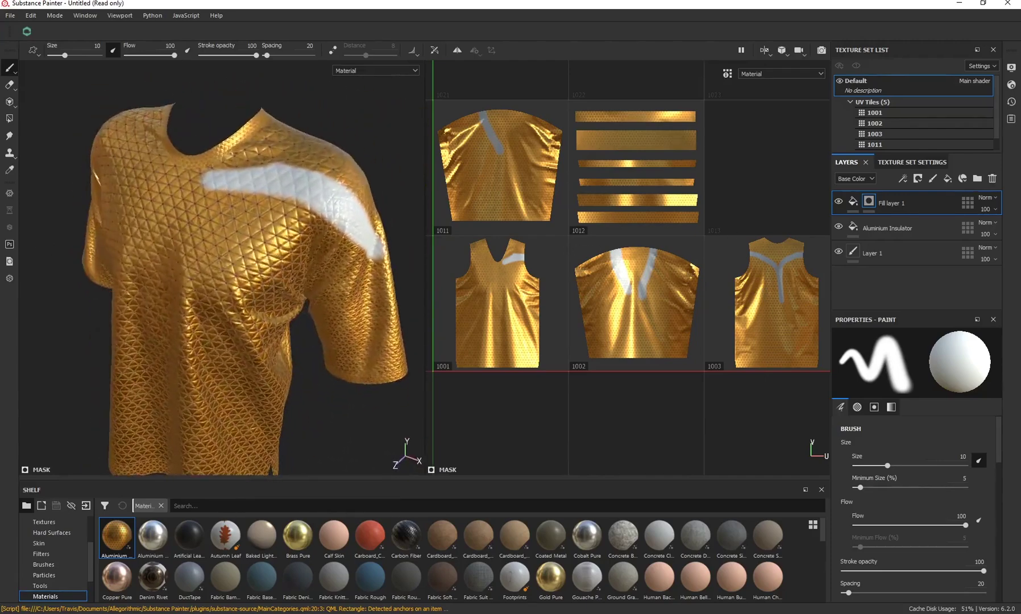
pyautogui.keyDown('alt'); pyautogui.moveTo(187, 229); pyautogui.dragTo(226, 221); pyautogui.keyUp('alt')
pyautogui.keyDown('alt'); pyautogui.moveTo(193, 116); pyautogui.dragTo(239, 149, button='middle'); pyautogui.keyUp('alt')
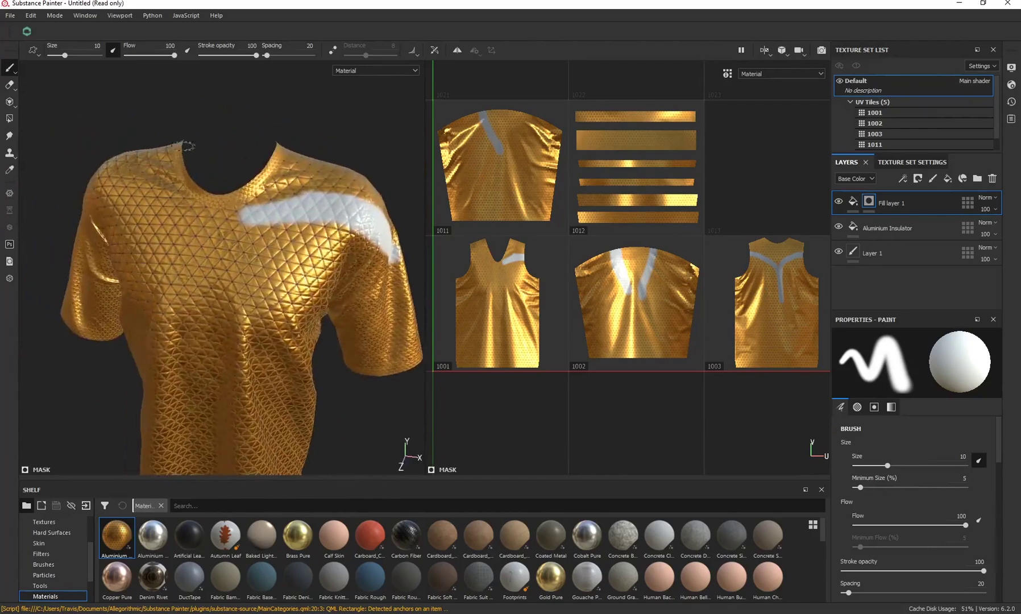
pyautogui.moveTo(267, 154)
pyautogui.keyDown('alt'); pyautogui.mouseDown()
pyautogui.moveTo(184, 166)
pyautogui.moveTo(229, 176)
pyautogui.moveTo(121, 193)
pyautogui.moveTo(224, 184)
pyautogui.moveTo(289, 122)
pyautogui.moveTo(227, 165)
pyautogui.moveTo(158, 173)
pyautogui.moveTo(282, 134)
pyautogui.moveTo(359, 147)
pyautogui.mouseUp(); pyautogui.keyUp('alt')
pyautogui.keyDown('alt'); pyautogui.moveTo(187, 153); pyautogui.dragTo(272, 219); pyautogui.keyUp('alt')
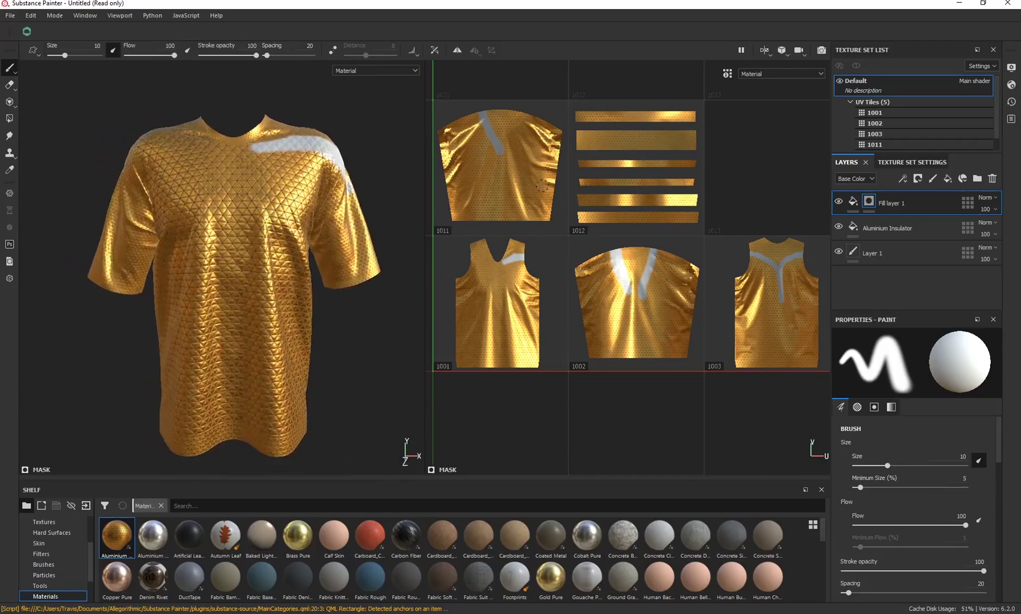
# Step: Open the texture export settings and review the list of export files for each UV tile
pyautogui.click(11, 16)
pyautogui.click(42, 202)
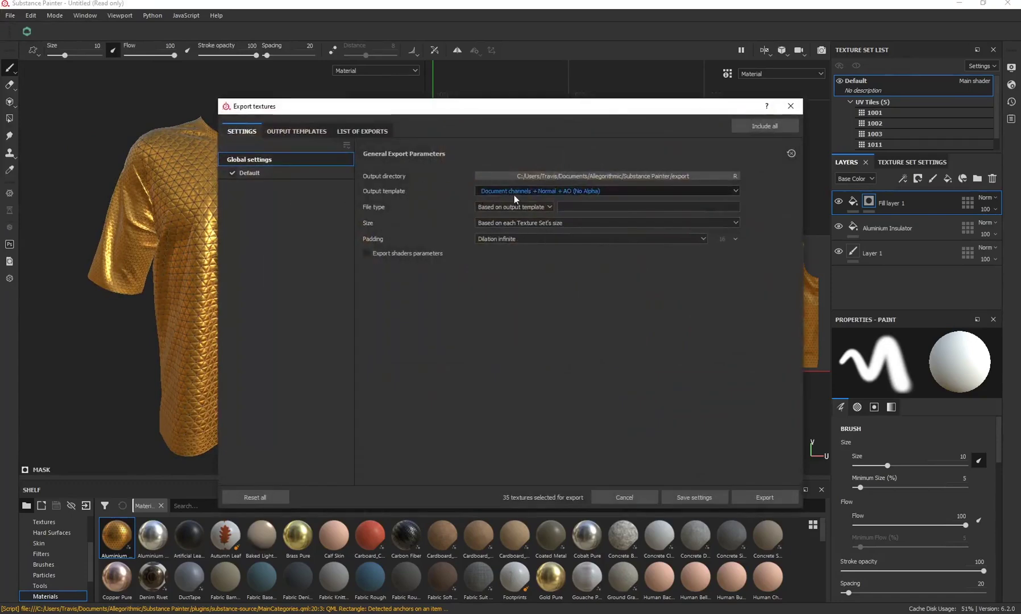
pyautogui.click(362, 131)
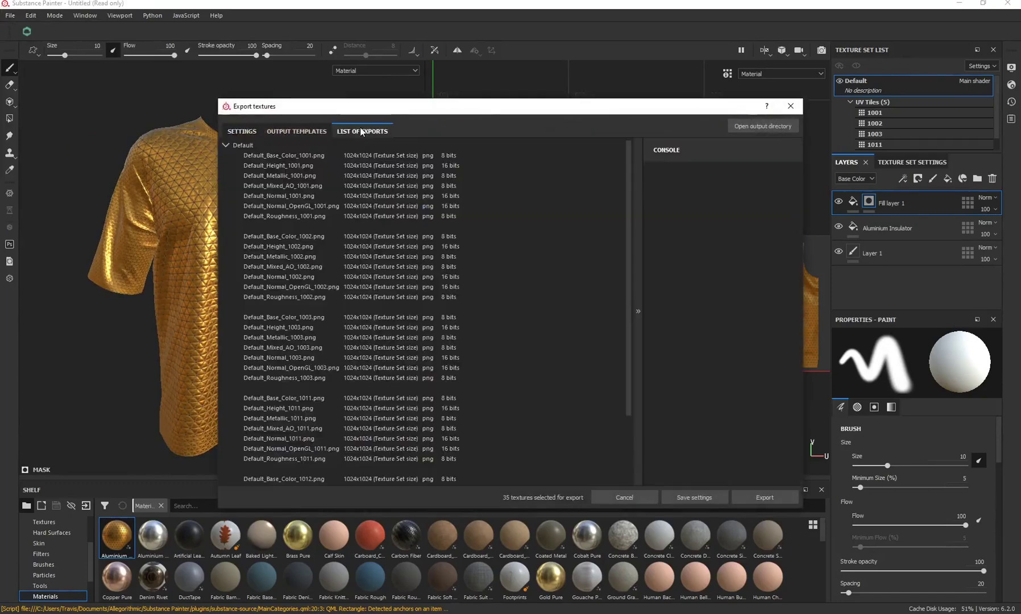
pyautogui.scroll(-3, 407, 364)
pyautogui.scroll(3, 352, 341)
pyautogui.moveTo(472, 107); pyautogui.dragTo(404, 73)
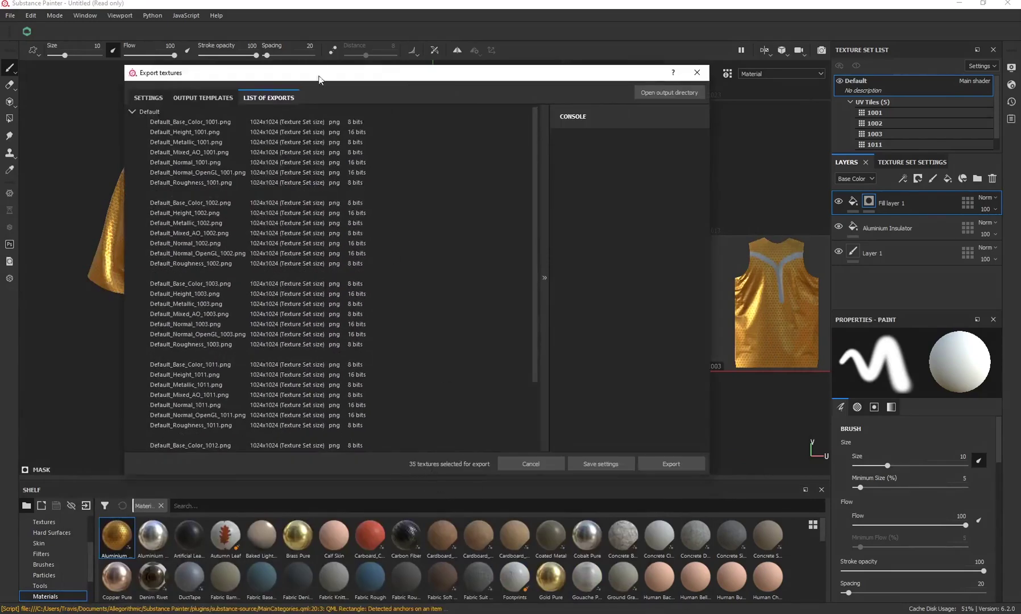
pyautogui.moveTo(342, 79); pyautogui.dragTo(254, 166)
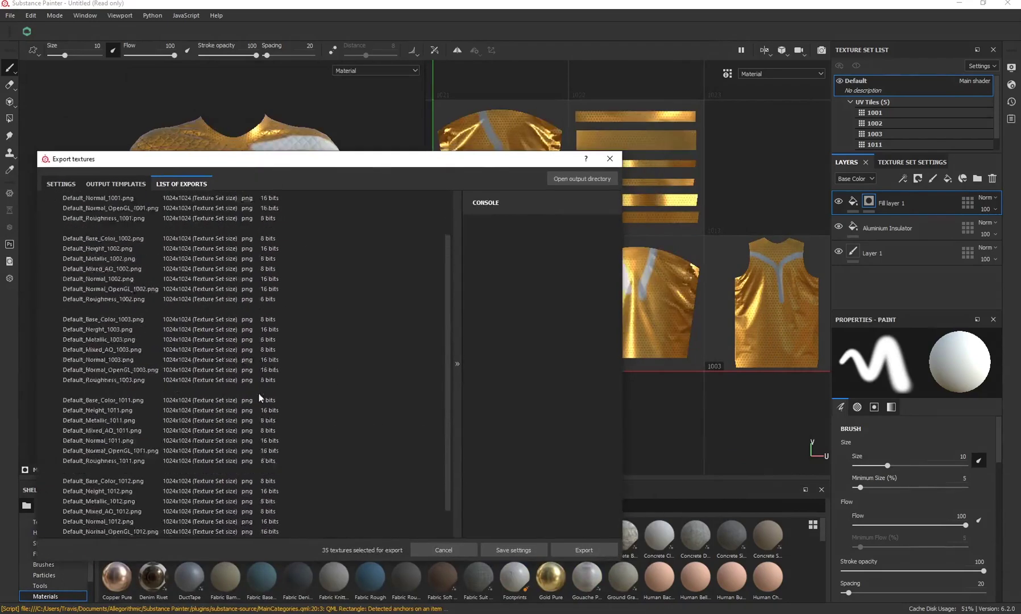
pyautogui.moveTo(266, 165); pyautogui.dragTo(208, 153)
# Step: Check the general export parameters and go back to the list of texture files to export
pyautogui.click(102, 217)
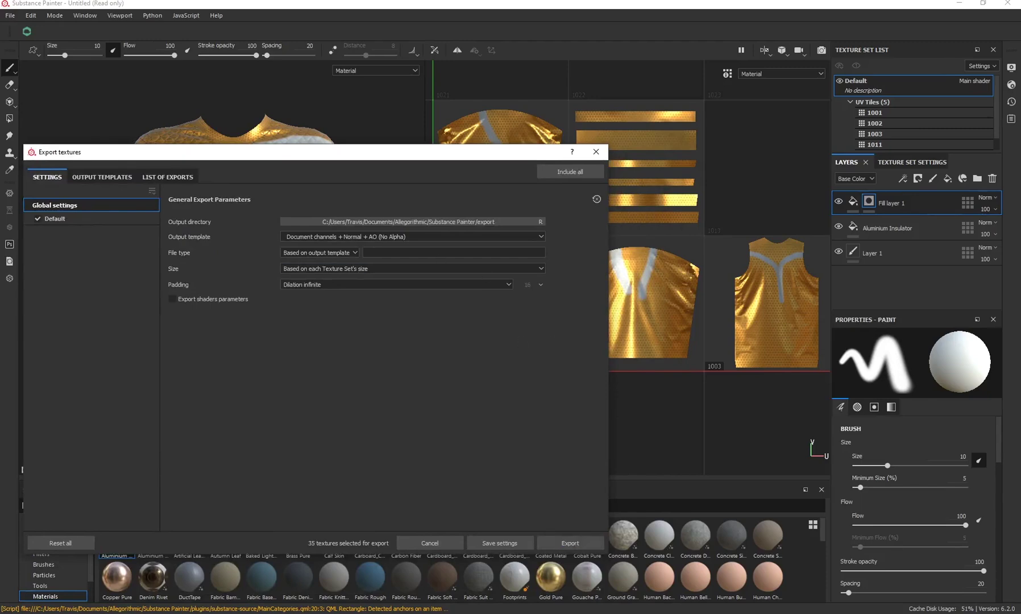
pyautogui.click(567, 546)
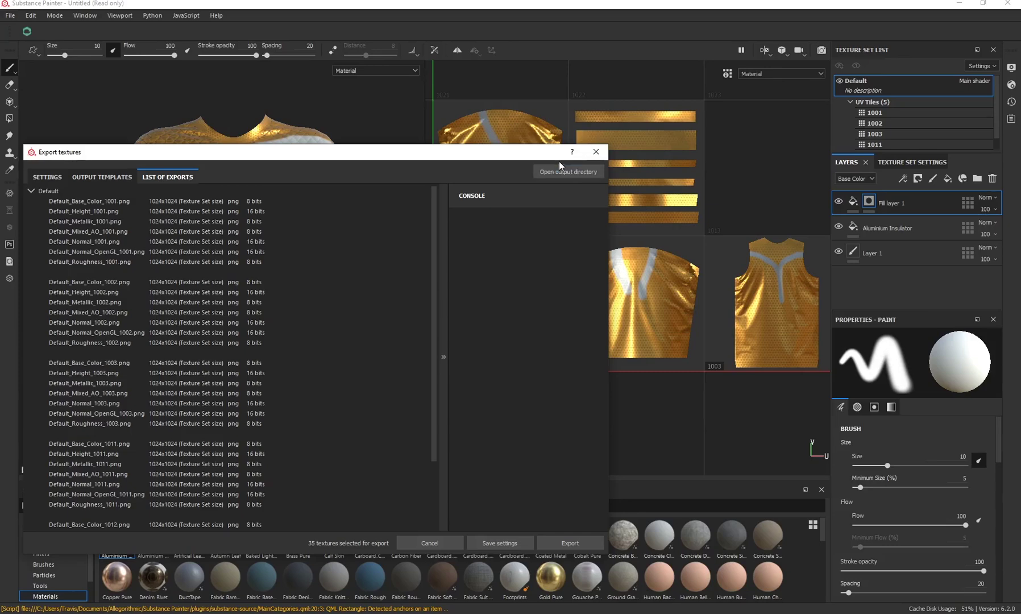
pyautogui.moveTo(410, 157); pyautogui.dragTo(511, 184)
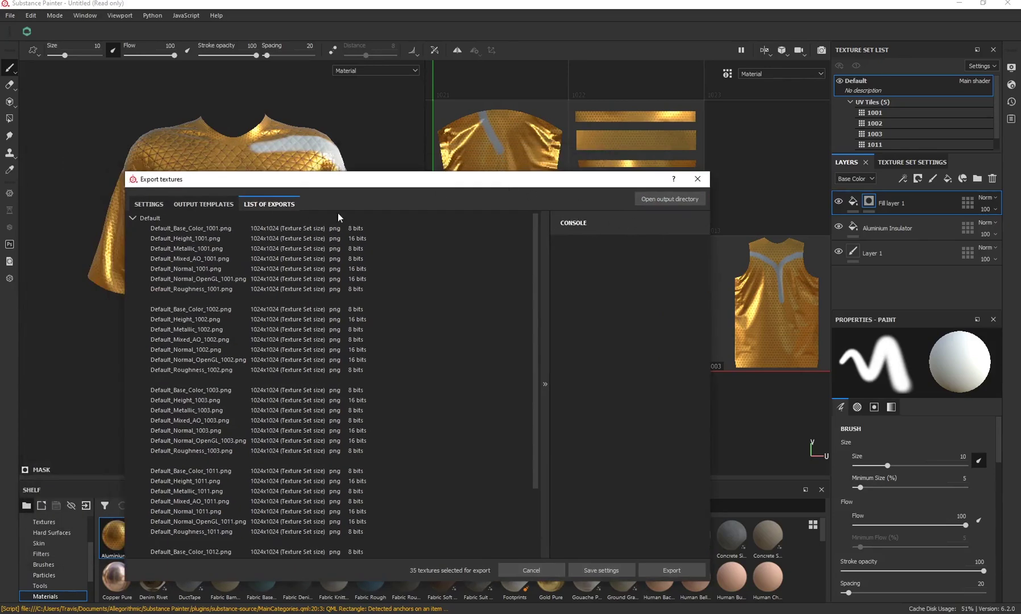
pyautogui.moveTo(357, 185); pyautogui.dragTo(464, 166)
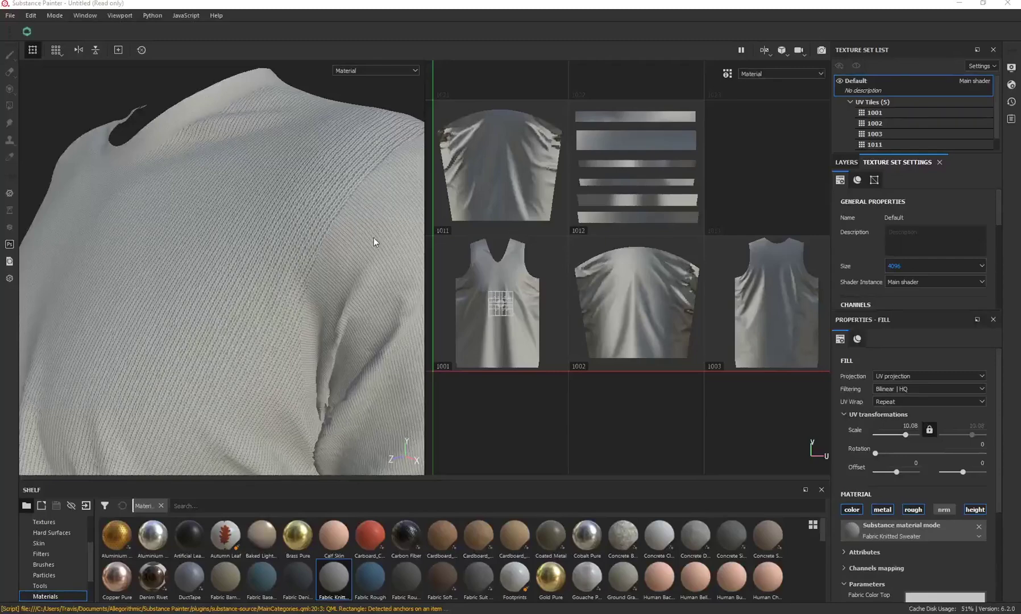
# Step: Show the layer stack and inspect the Fabric Knitted Sweater material around the shoulder seam and armpit
pyautogui.click(847, 162)
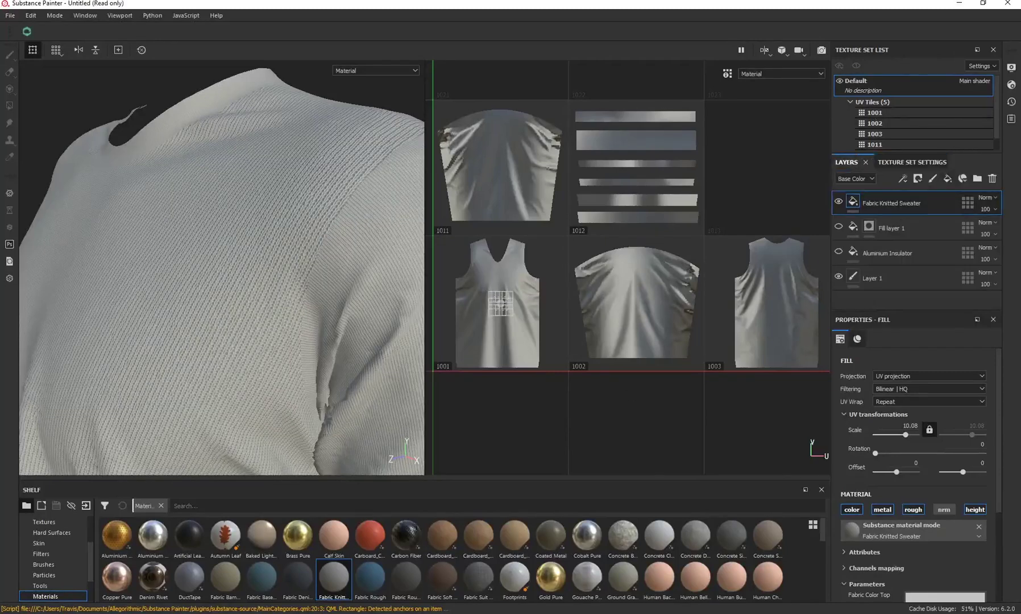
pyautogui.keyDown('alt'); pyautogui.moveTo(239, 275); pyautogui.dragTo(174, 257); pyautogui.keyUp('alt')
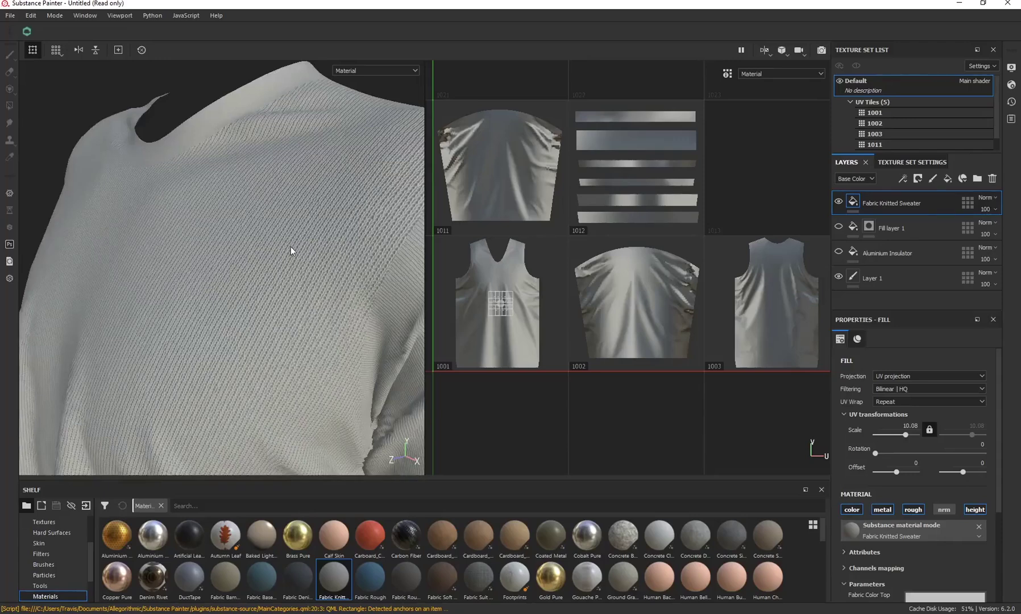
pyautogui.keyDown('alt'); pyautogui.moveTo(326, 244); pyautogui.dragTo(238, 246); pyautogui.keyUp('alt')
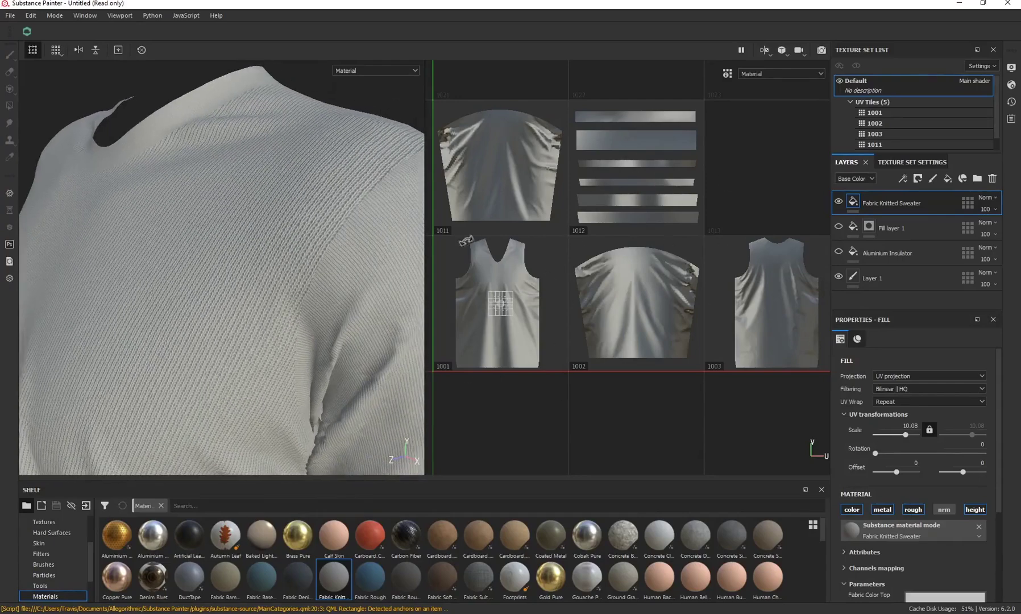
pyautogui.keyDown('alt'); pyautogui.moveTo(277, 283); pyautogui.dragTo(276, 280); pyautogui.keyUp('alt')
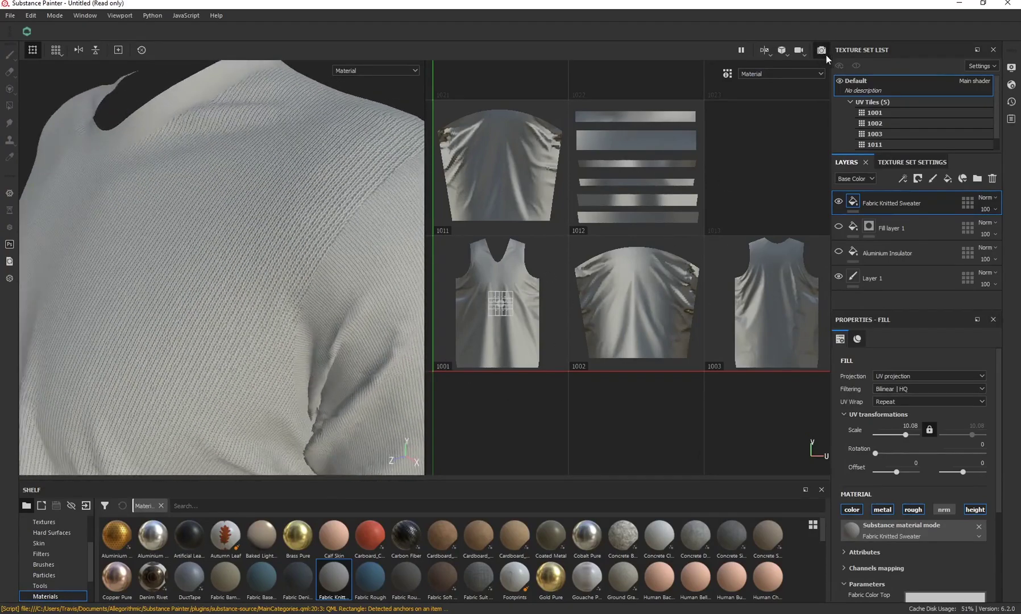
# Step: Preview the knitted shirt in Iray from a new angle on the chest and sleeve, pause the render and return to painting mode
pyautogui.click(824, 54)
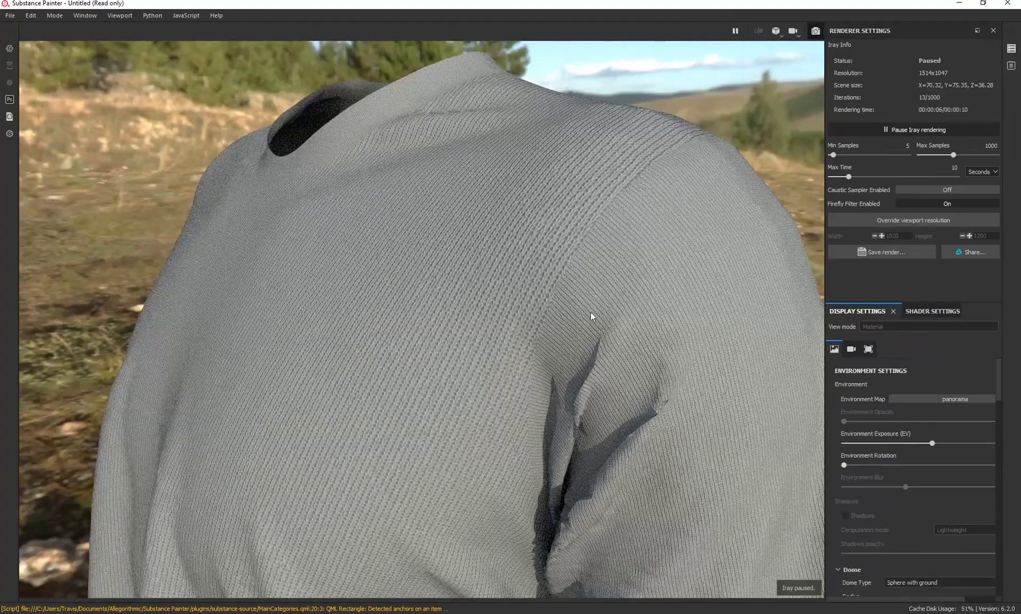
pyautogui.click(887, 133)
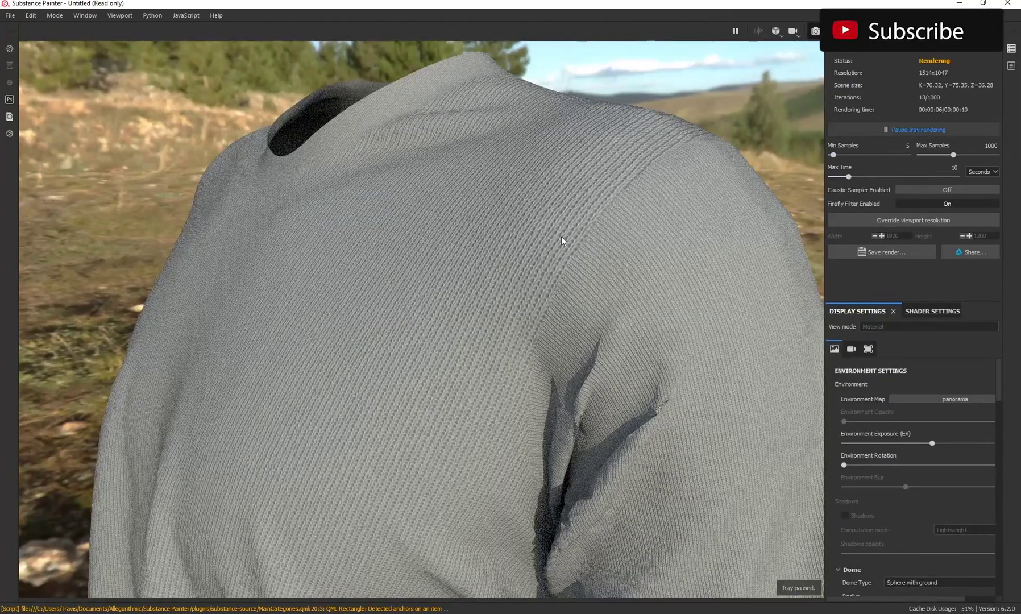
pyautogui.keyDown('alt'); pyautogui.moveTo(333, 285); pyautogui.dragTo(411, 300); pyautogui.keyUp('alt')
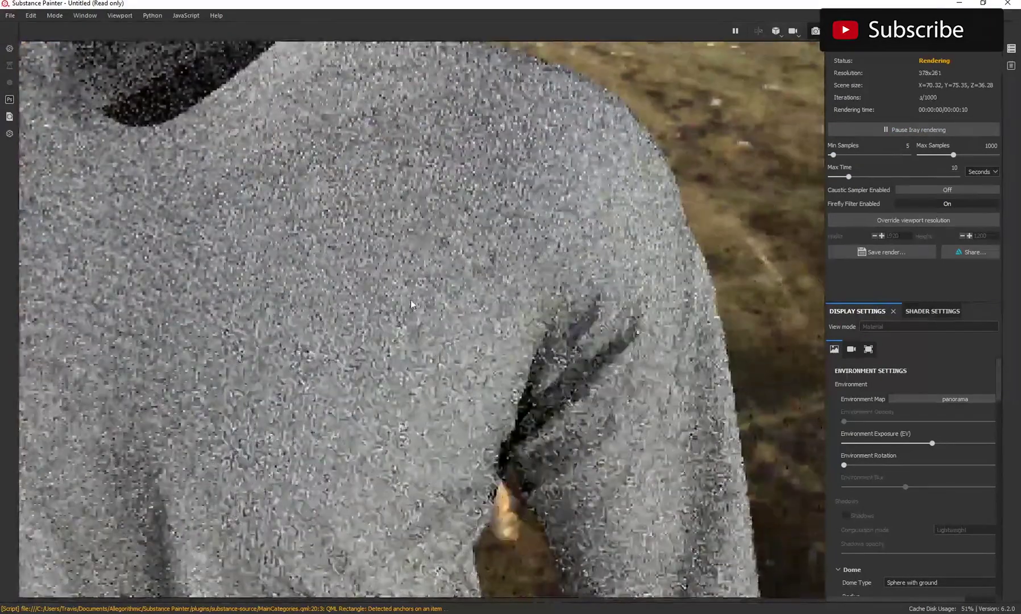
pyautogui.scroll(2, 410, 301)
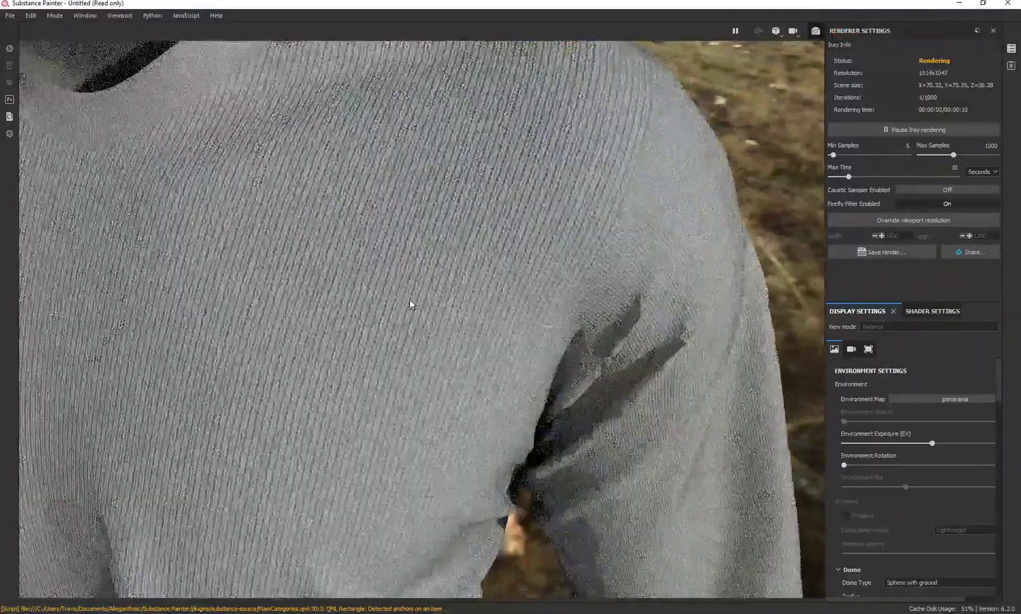
pyautogui.scroll(-4, 409, 300)
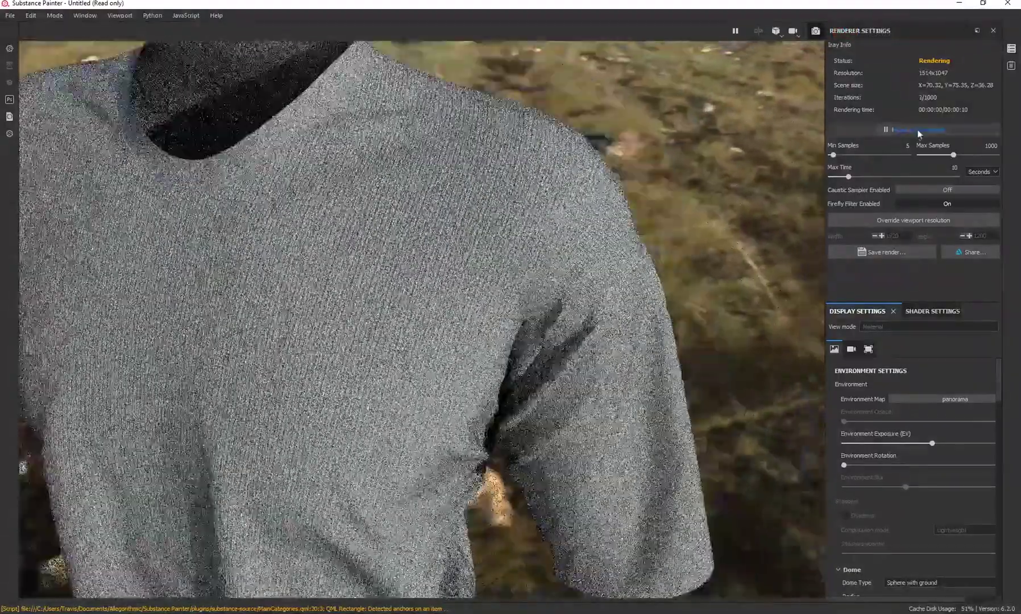
pyautogui.click(914, 130)
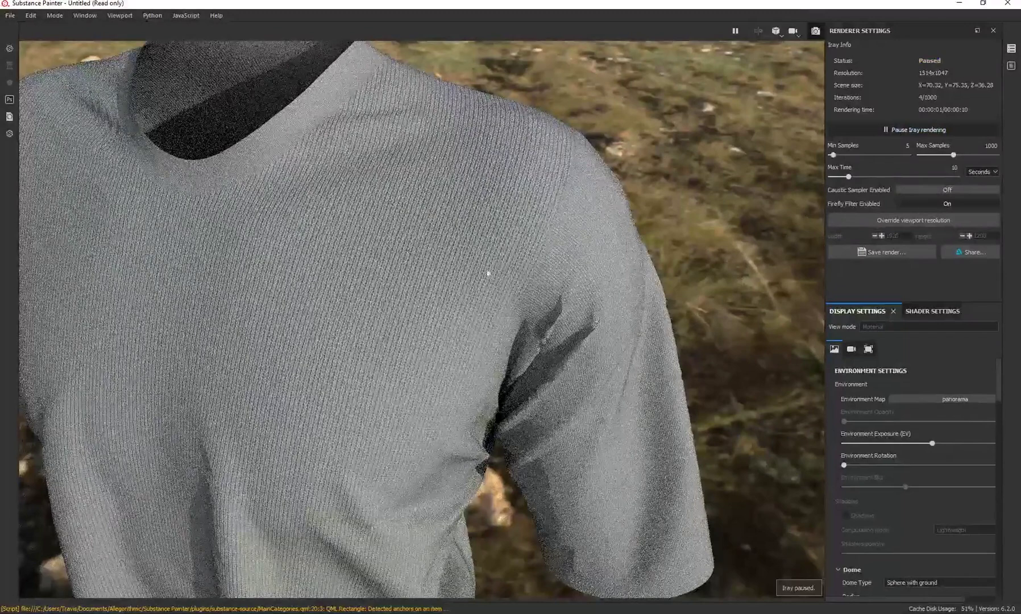
pyautogui.click(817, 31)
# Step: Examine the knitted fabric on the shirt's front up close, then frame the neckline and both sleeves
pyautogui.keyDown('alt'); pyautogui.moveTo(118, 299); pyautogui.dragTo(154, 269); pyautogui.keyUp('alt')
pyautogui.scroll(4, 277, 222)
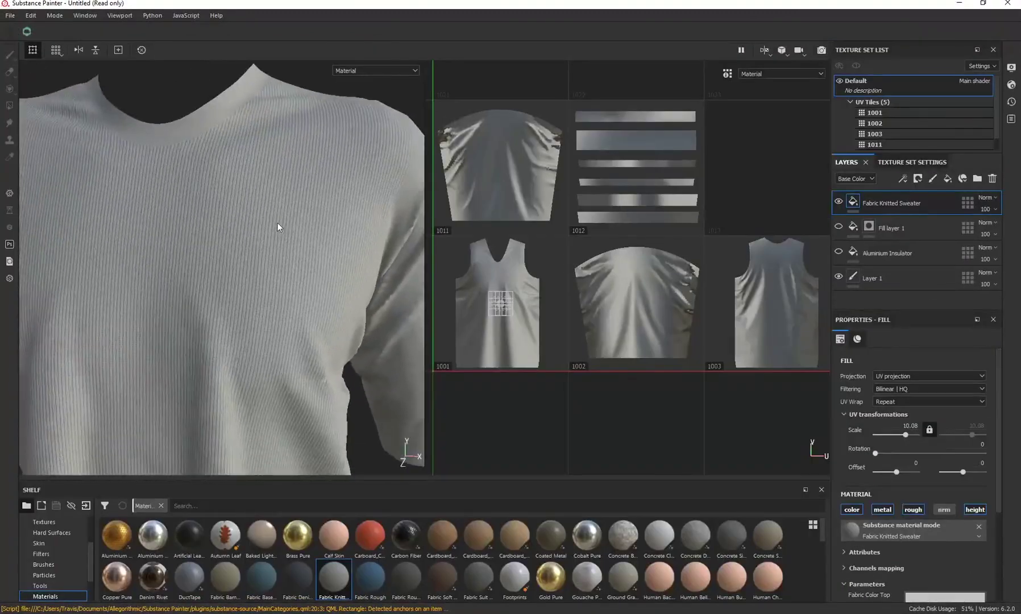
pyautogui.scroll(-3, 248, 327)
pyautogui.scroll(-2, 248, 326)
pyautogui.keyDown('alt'); pyautogui.moveTo(243, 353); pyautogui.dragTo(278, 247, button='middle'); pyautogui.keyUp('alt')
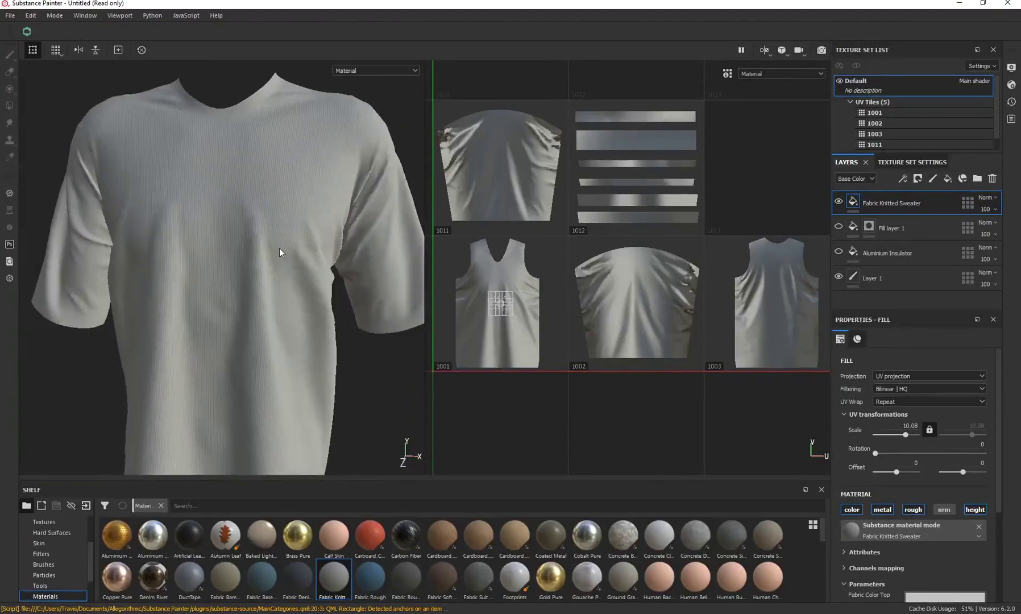
pyautogui.scroll(-1, 283, 298)
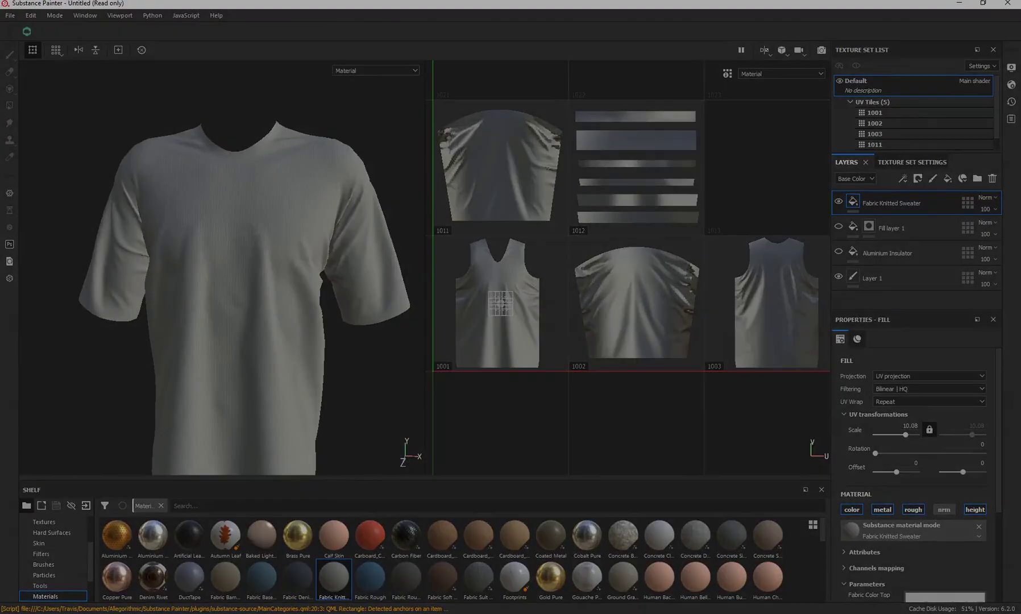